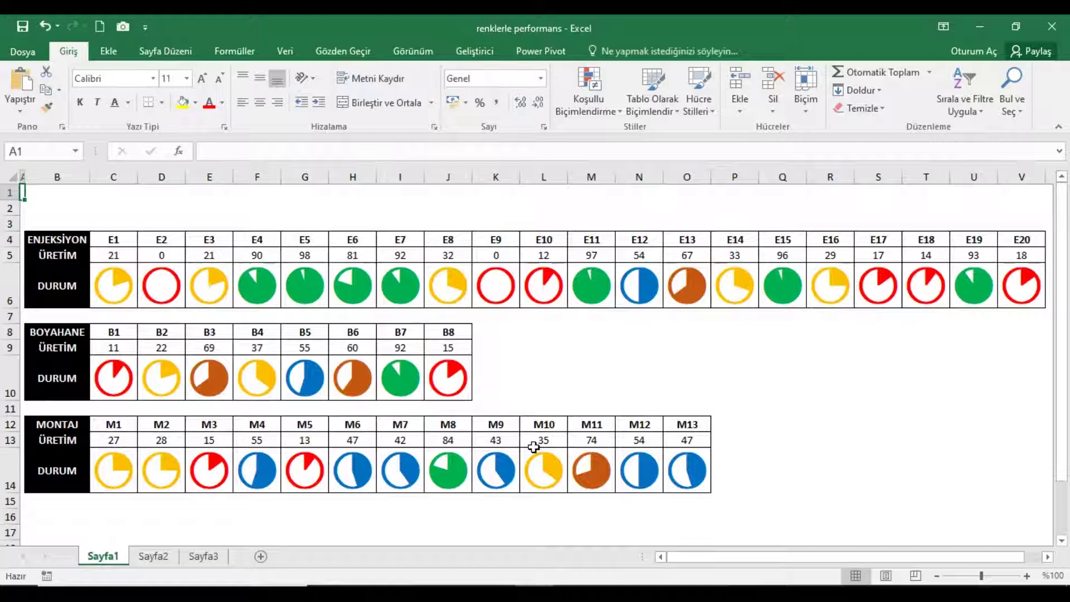
- Run Calculate Now about twenty times to draw new random ÜRETİM values and watch the DURUM pies recolour
click(237, 52)
click(957, 84)
click(956, 83)
click(957, 84)
click(957, 83)
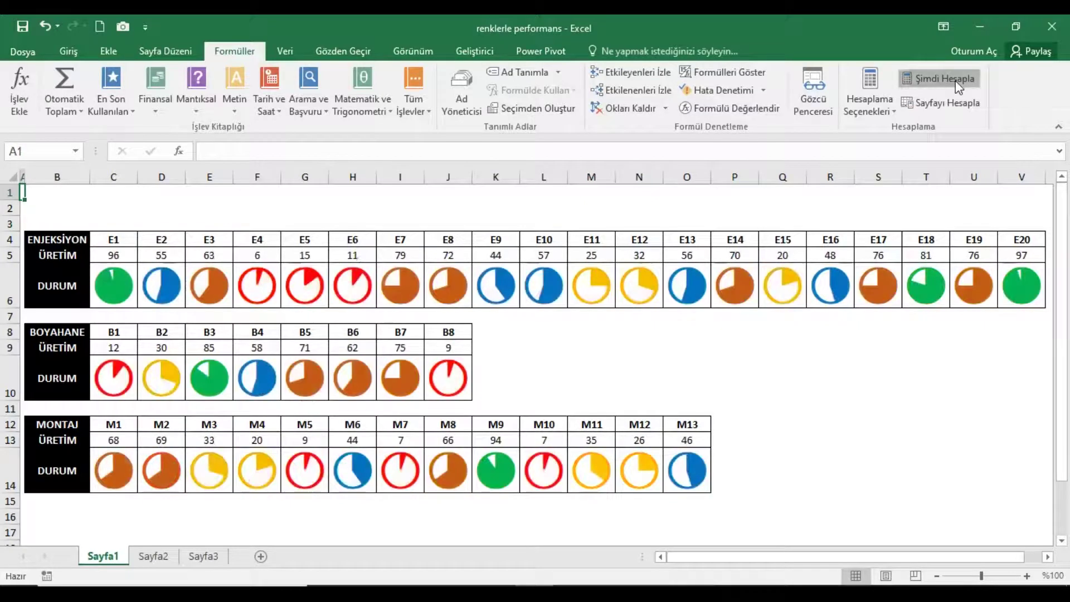
click(956, 83)
click(957, 84)
click(956, 84)
click(957, 84)
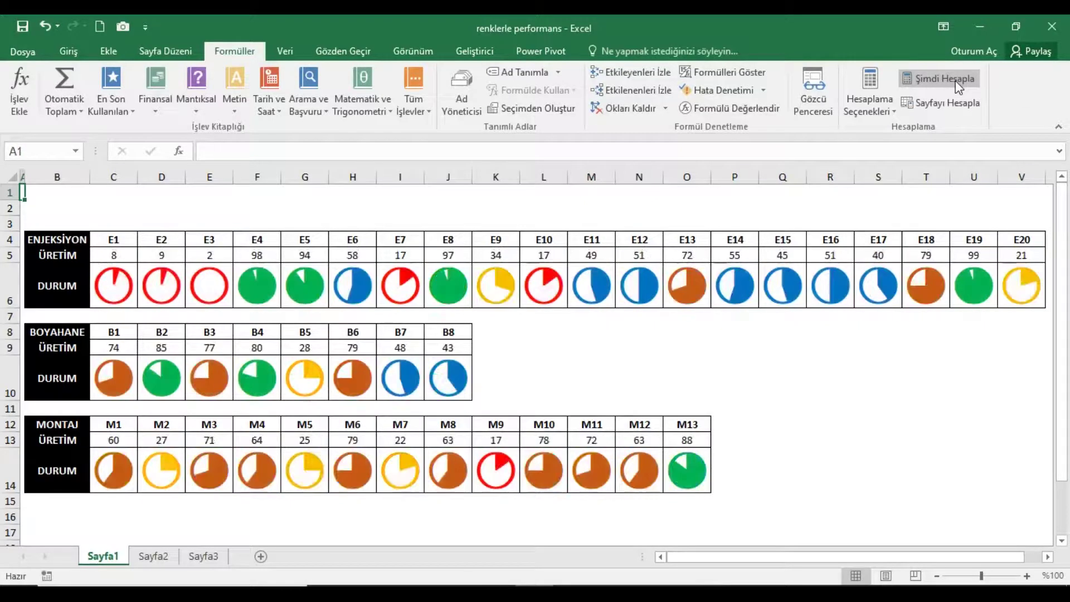
click(956, 84)
click(957, 83)
click(957, 83)
click(957, 83)
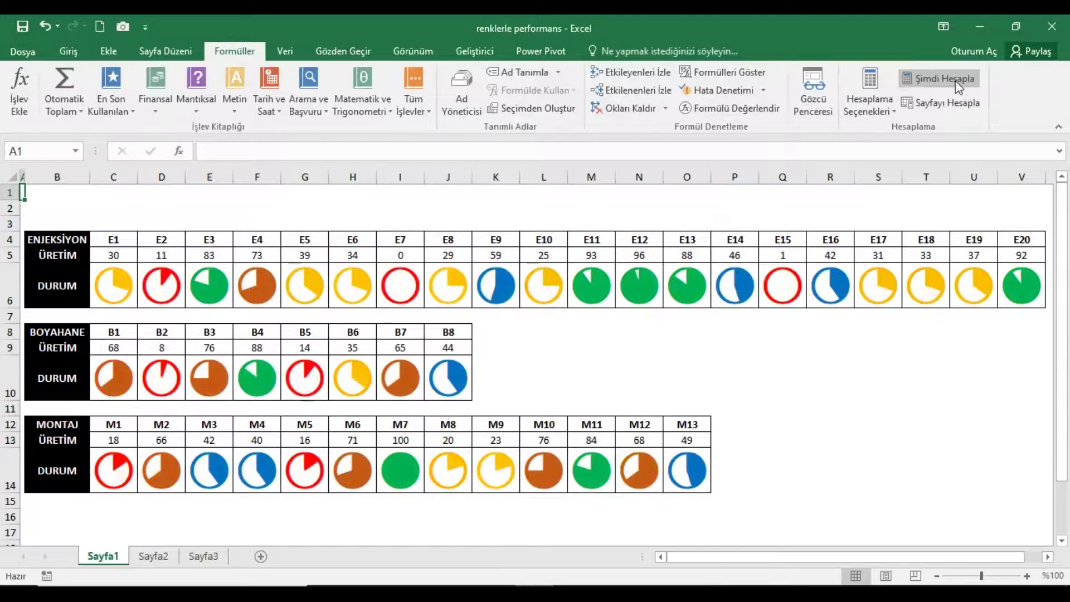
click(956, 84)
click(956, 84)
click(956, 84)
click(957, 83)
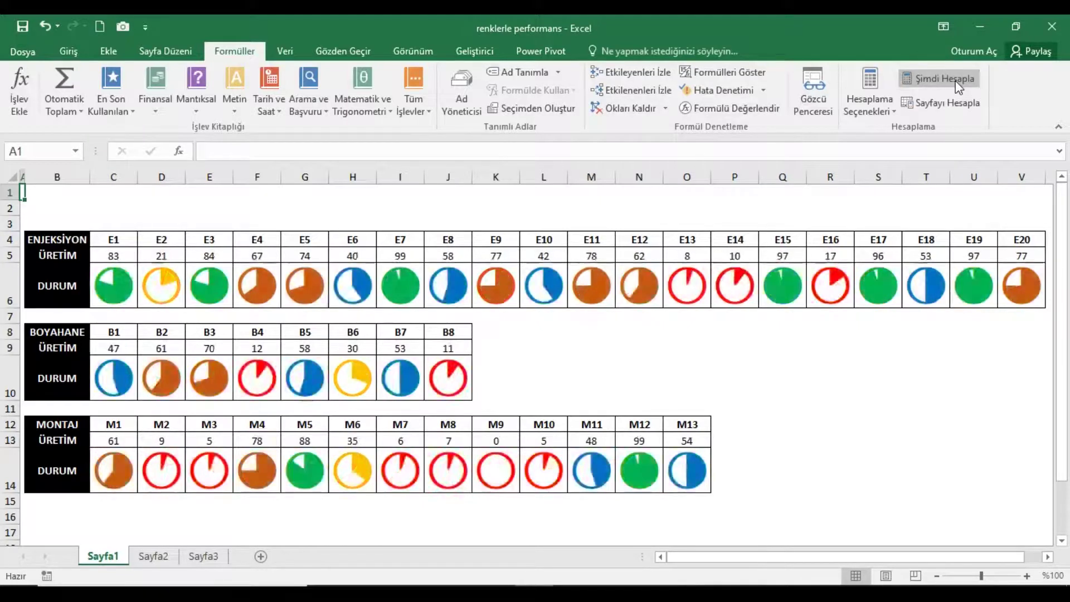
click(956, 84)
click(957, 83)
click(957, 84)
click(957, 84)
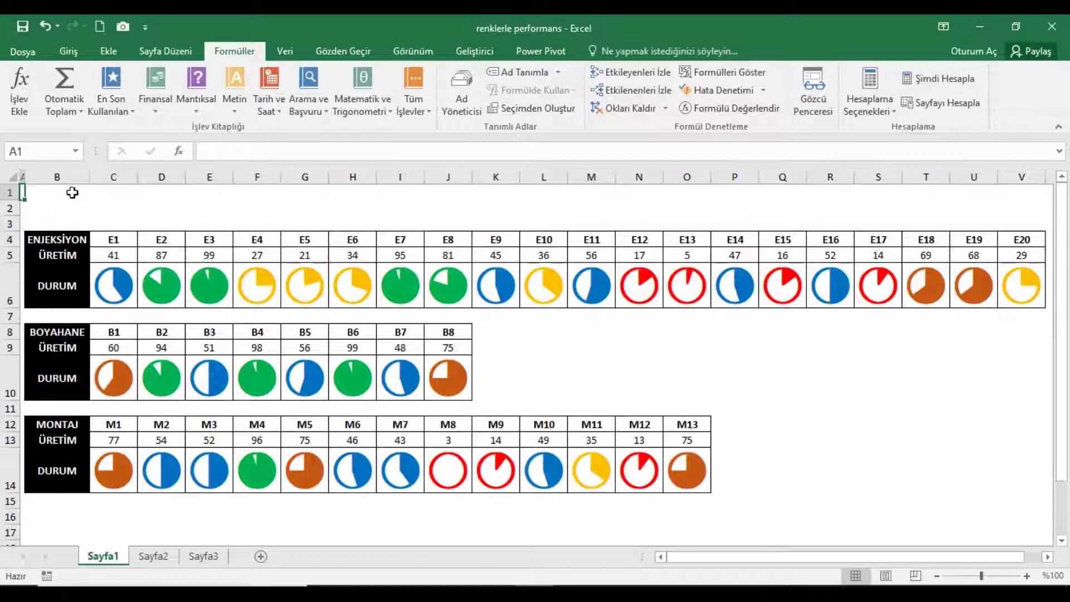
- Copy the labels B4:B14 and paste them as transposed values into Sayfa2 row 1 starting at C1
key(alt+h)
drag(72, 248, 67, 474)
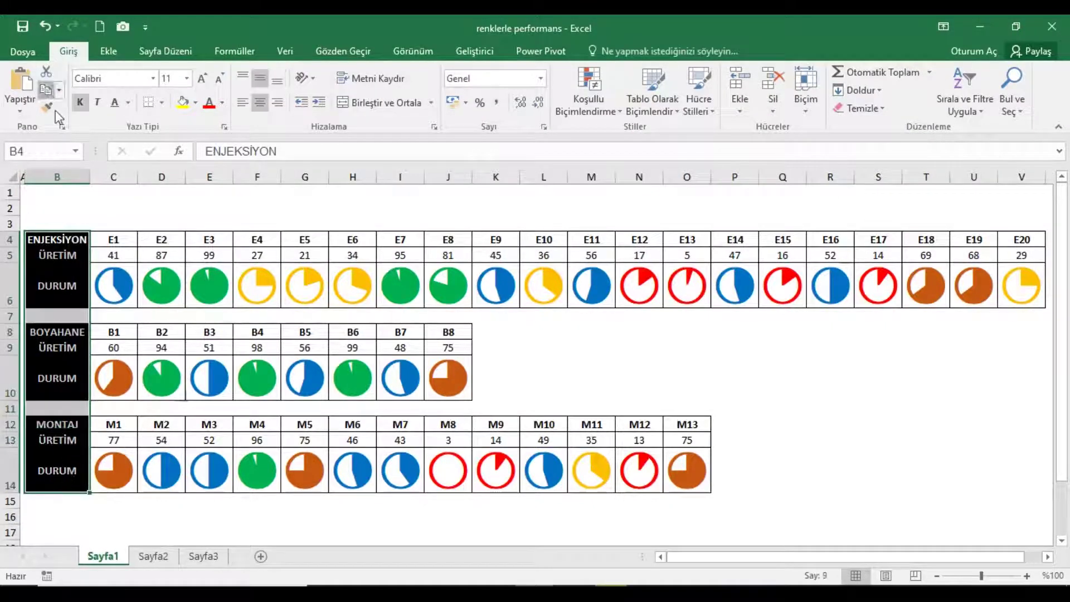
click(46, 89)
click(151, 556)
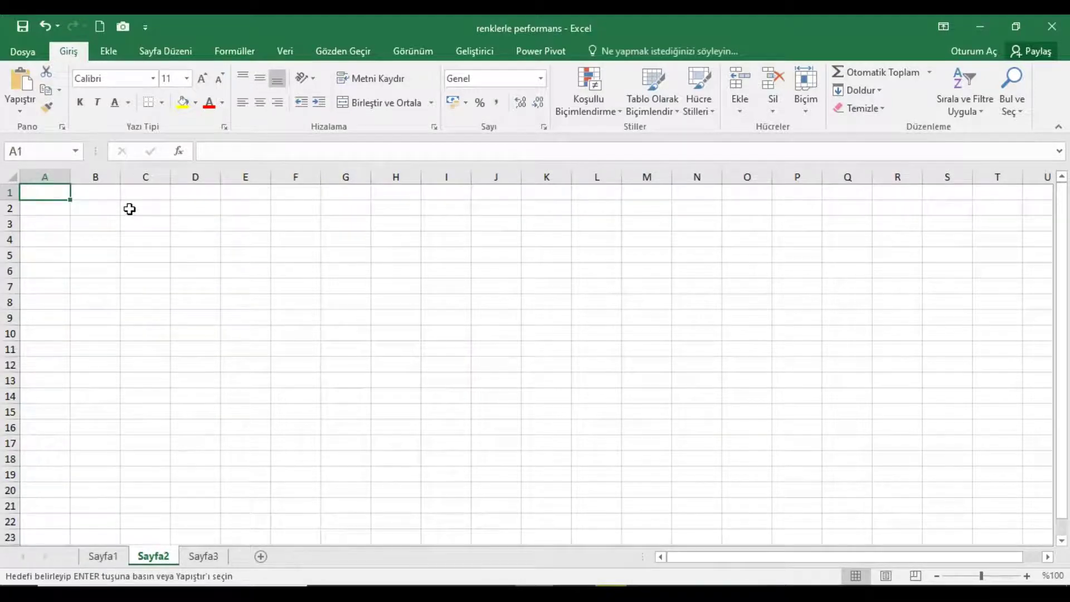
click(156, 193)
right_click(154, 192)
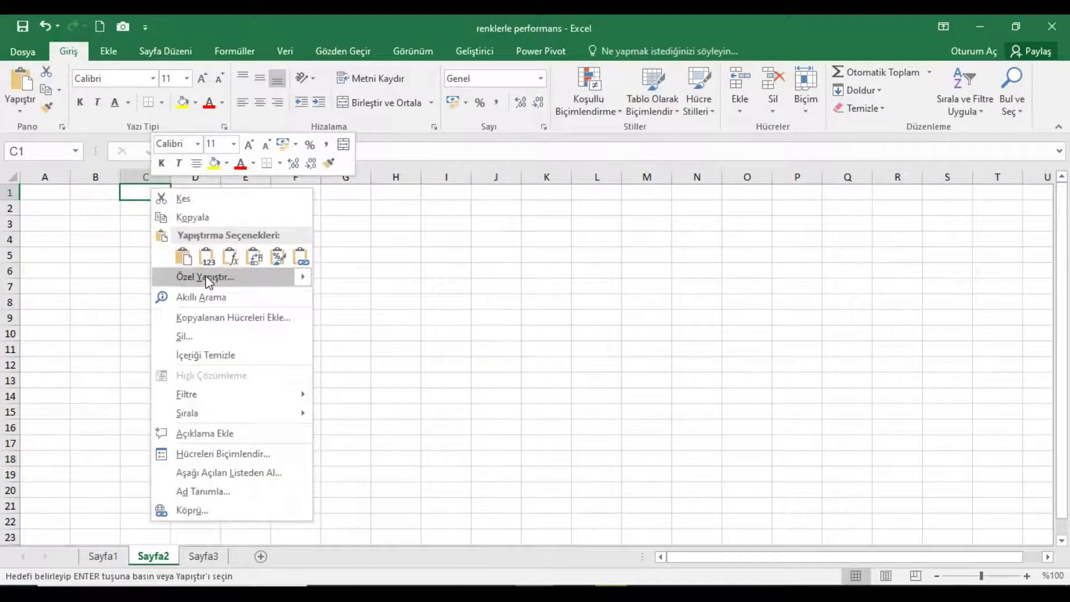
click(205, 276)
click(80, 218)
click(251, 350)
click(279, 378)
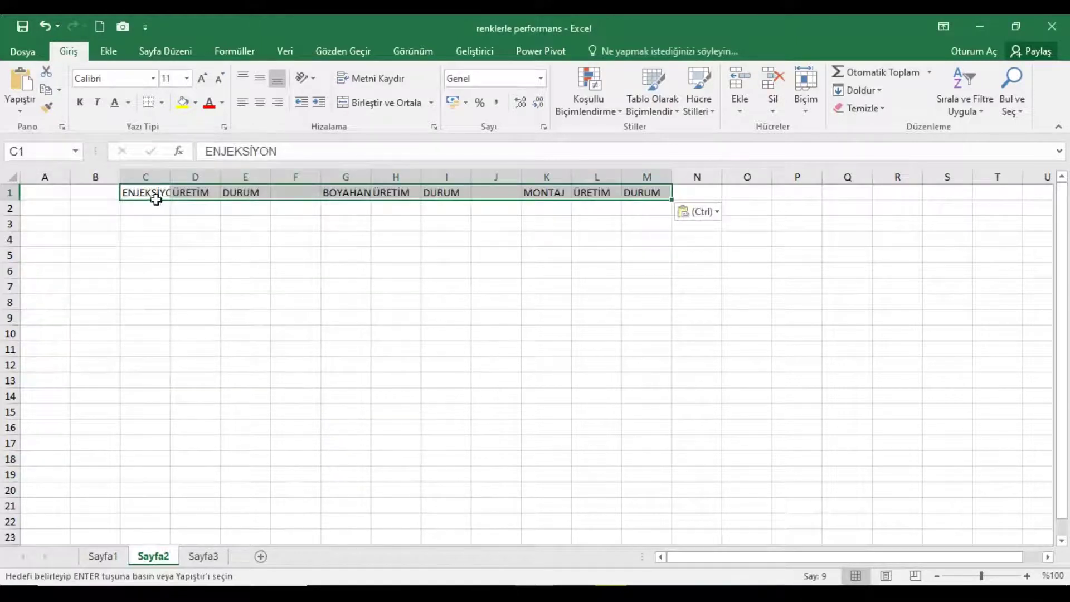
- Paste the black header formatting transposed onto C1 and auto-fit all column widths
right_click(155, 198)
click(178, 279)
click(55, 237)
click(200, 355)
click(258, 383)
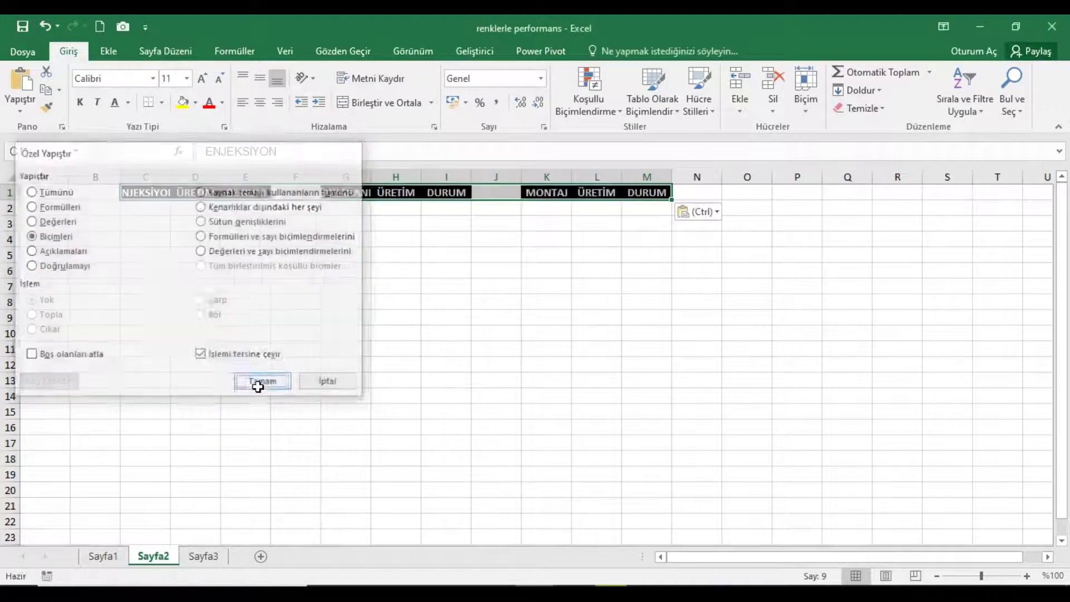
click(15, 177)
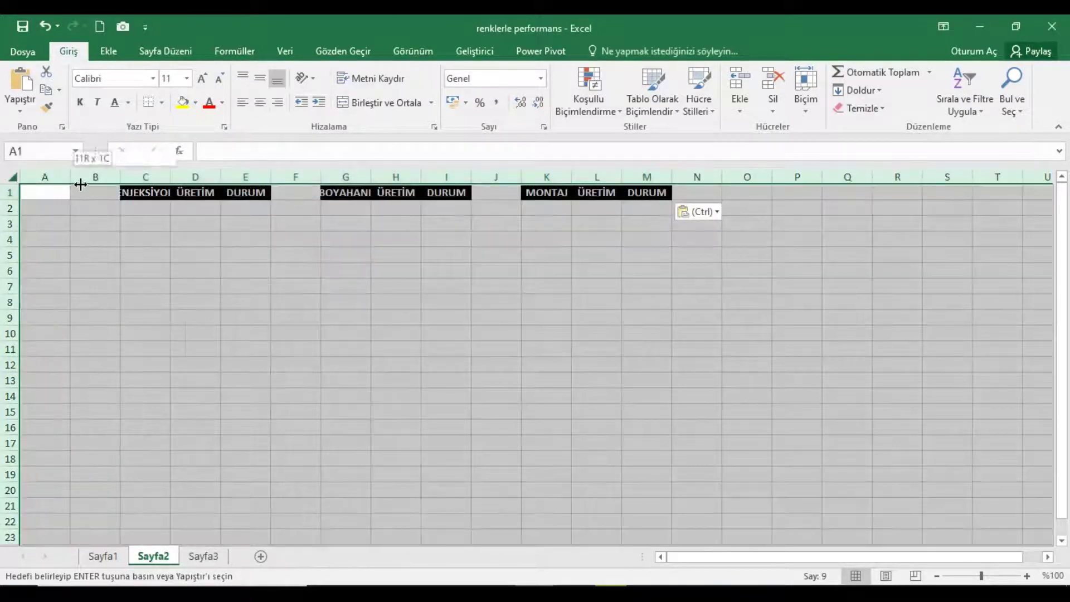
double_click(80, 185)
- Select the ENJEKSİYON names and values in Sayfa1 rows 4–5 for transfer to Sayfa2
click(101, 561)
mouse_move(153, 241)
mouse_down()
mouse_move(1066, 250)
mouse_move(863, 244)
mouse_move(855, 266)
mouse_up()
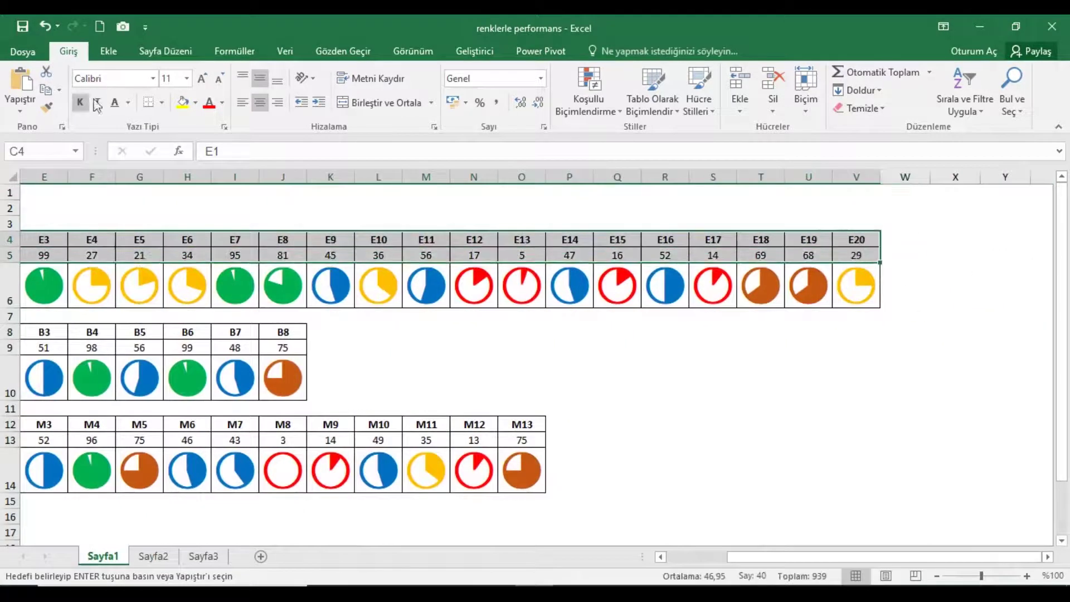
click(153, 556)
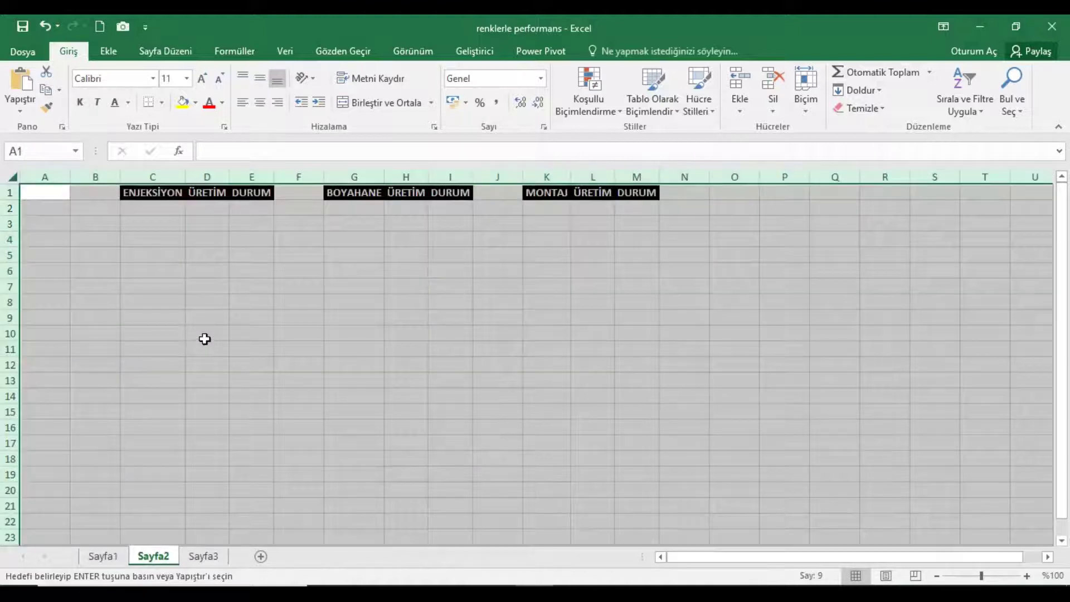
- Paste the ENJEKSİYON names and values transposed as values into C2:D21 on Sayfa2
click(154, 215)
right_click(156, 213)
click(206, 299)
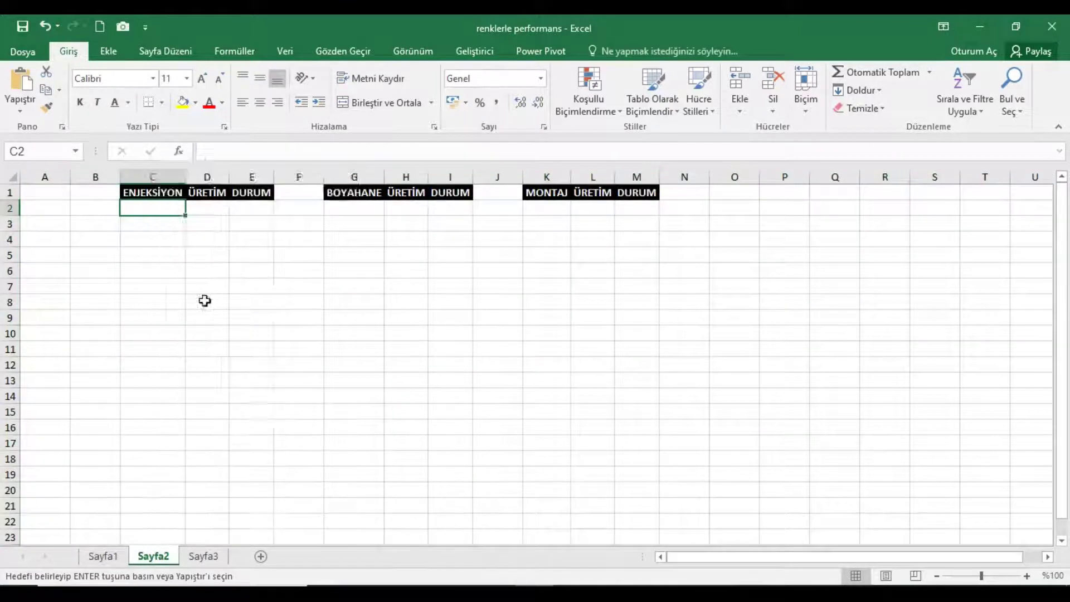
click(68, 237)
click(250, 369)
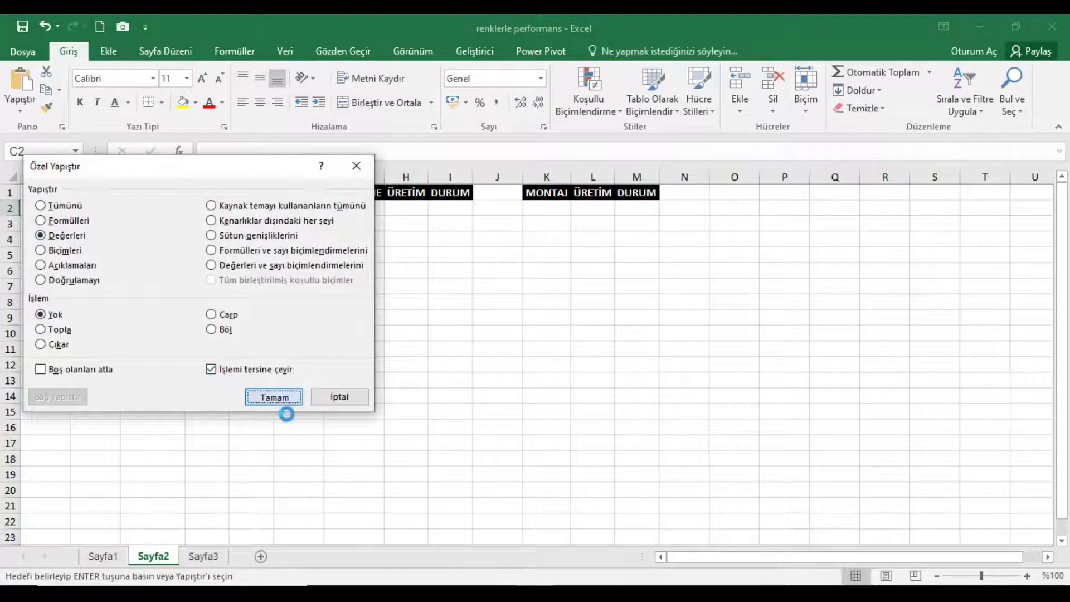
click(273, 396)
- Copy the BOYAHANE rows 8–9 and paste them as transposed values into G2:H9
click(106, 556)
drag(113, 332, 440, 351)
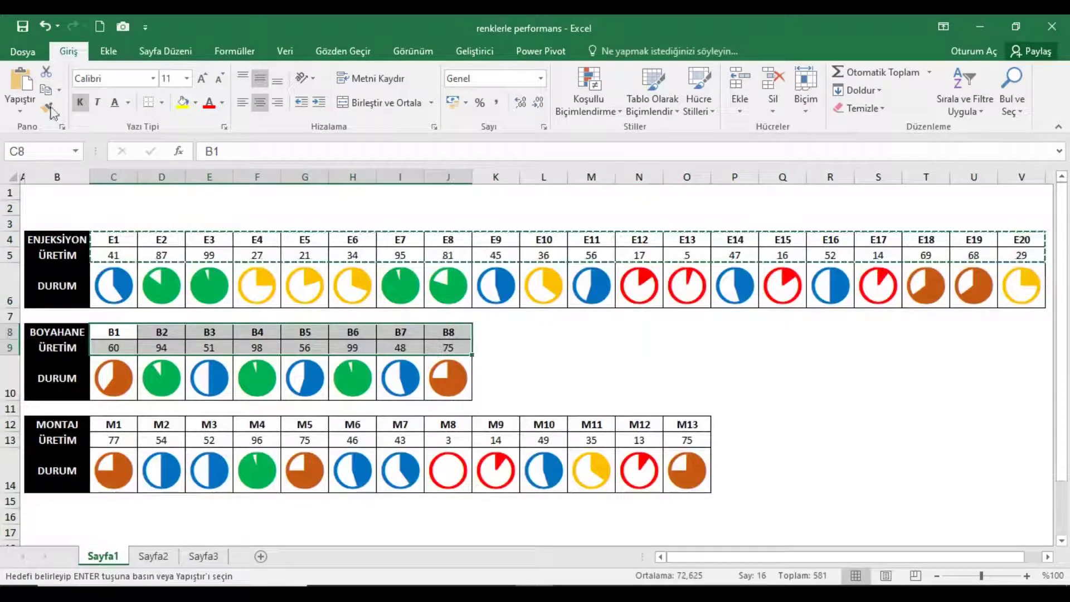
key(ctrl+c)
click(153, 555)
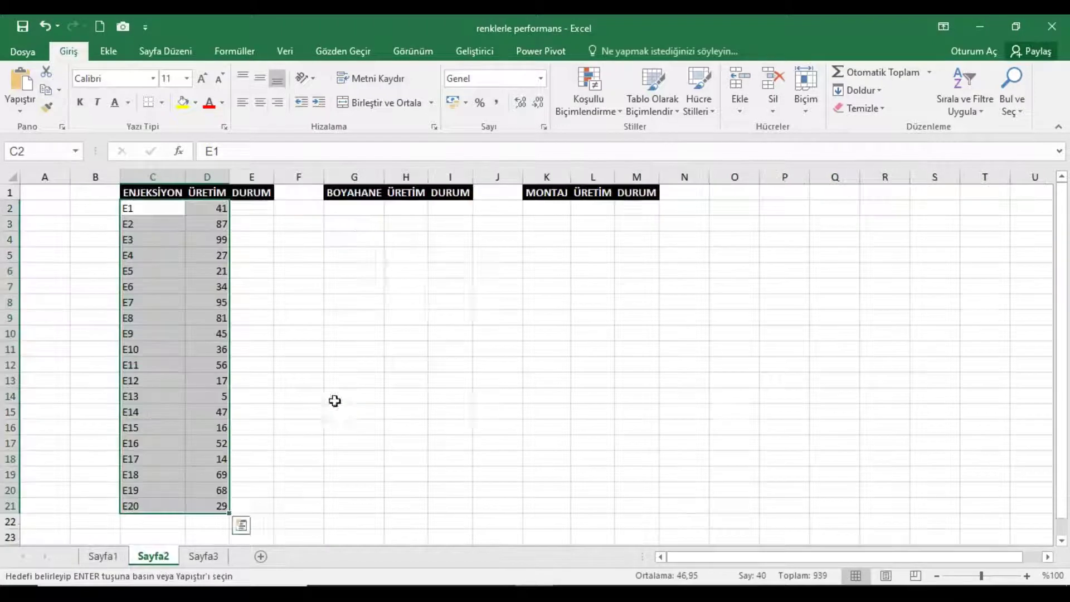
click(355, 216)
right_click(355, 217)
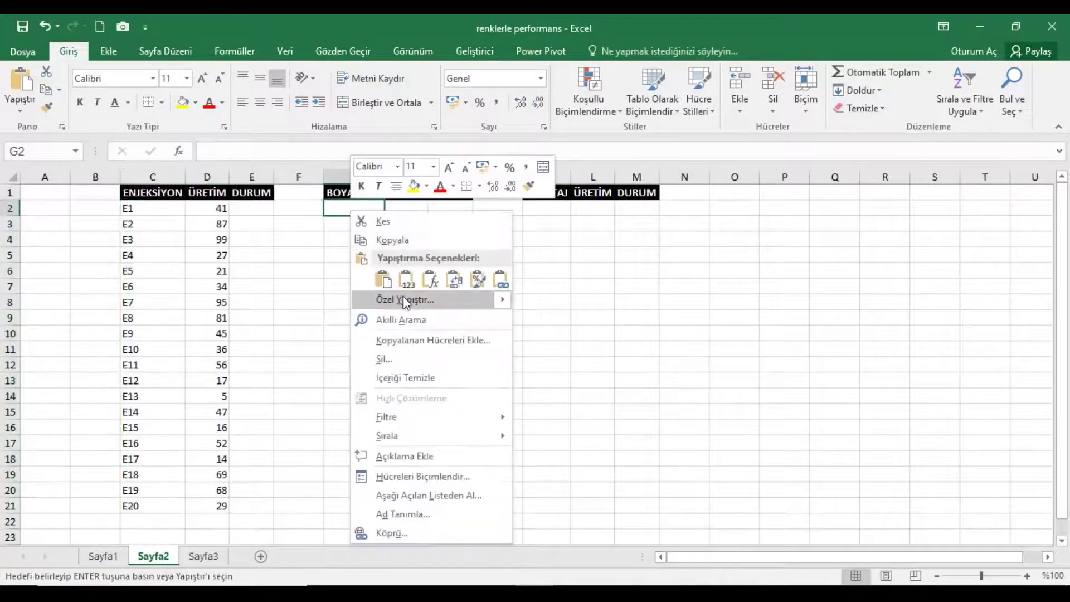
click(405, 298)
click(270, 236)
click(437, 372)
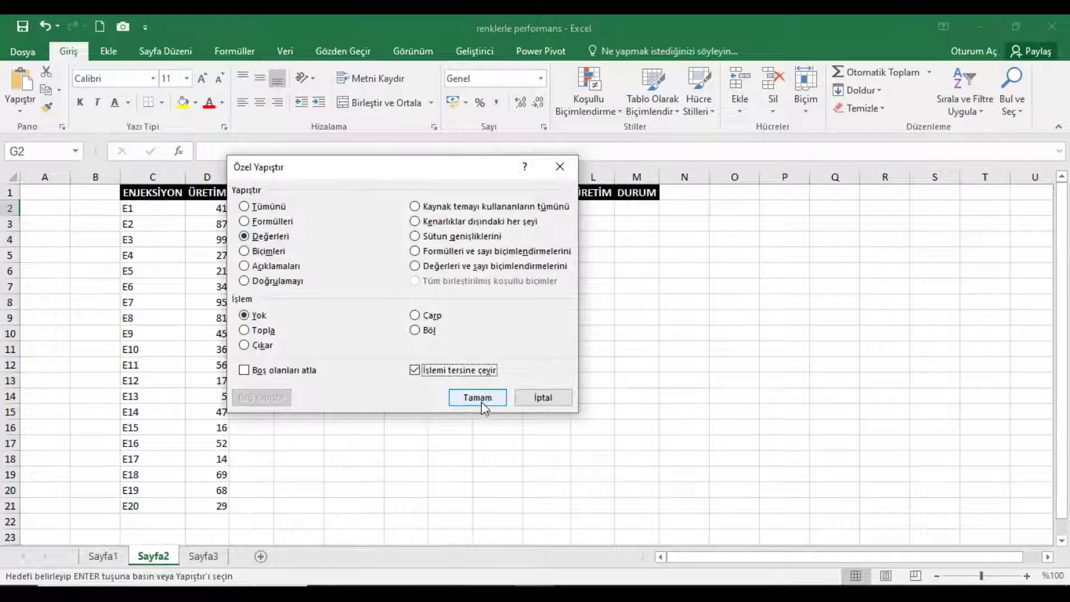
click(477, 398)
- Copy the MONTAJ rows 12–13 and paste them as transposed values into K2:L14
click(103, 556)
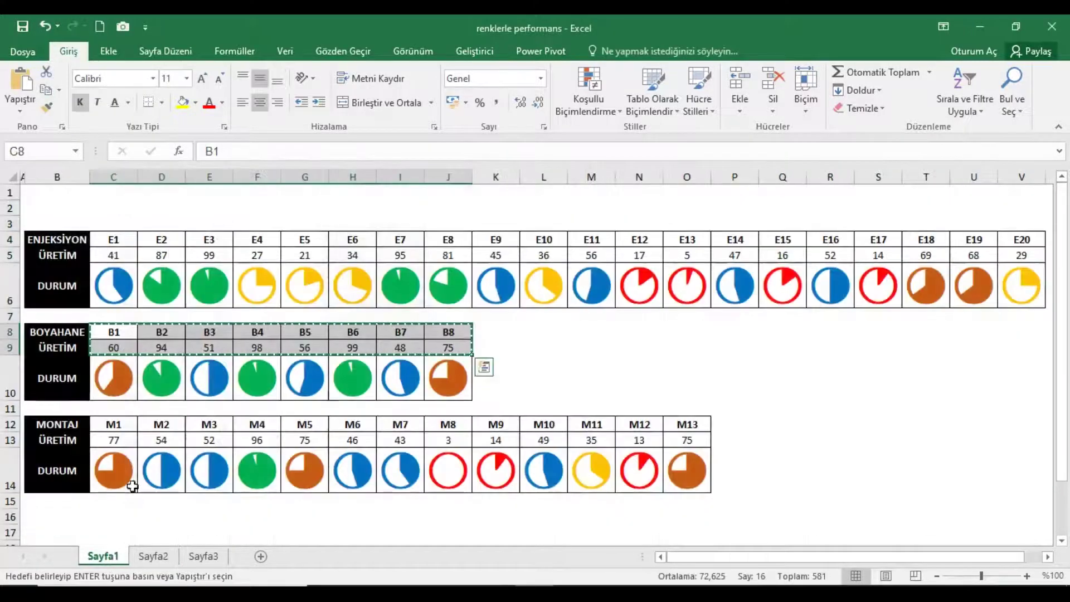
drag(115, 426, 677, 448)
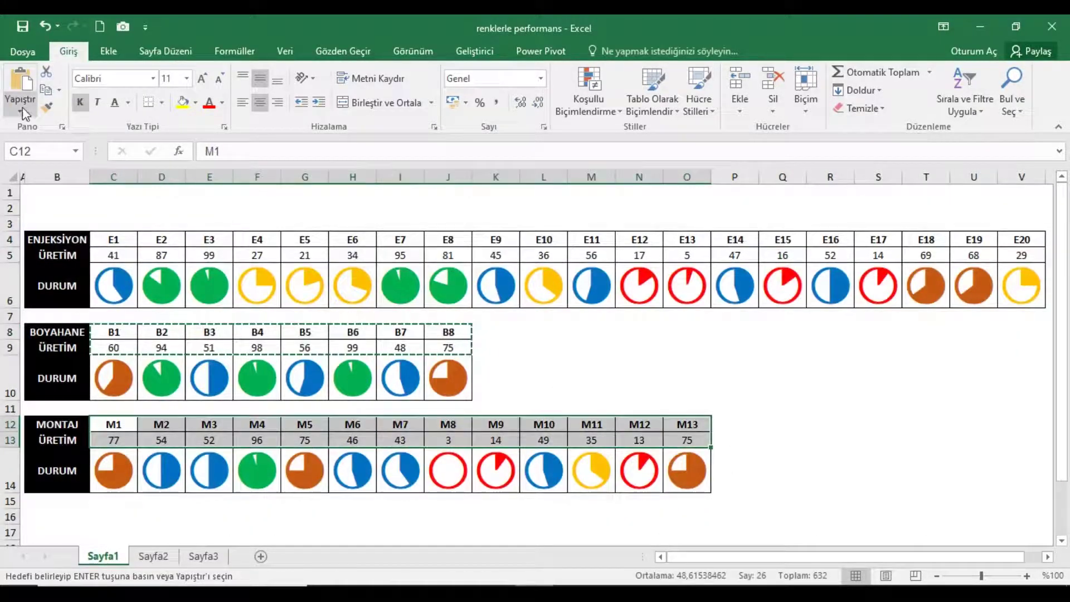
click(45, 89)
click(165, 558)
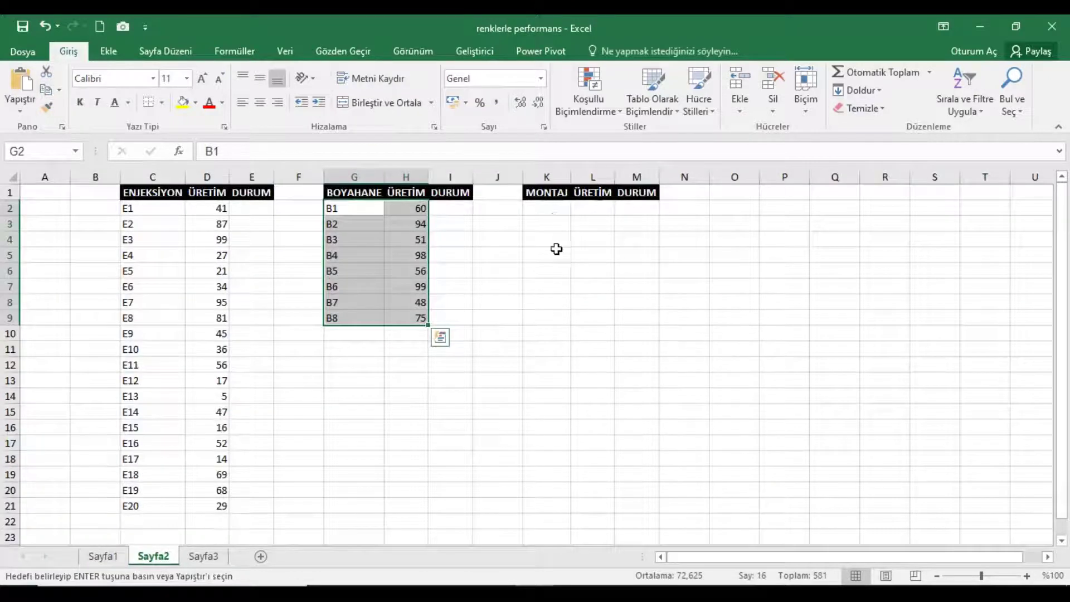
right_click(554, 216)
click(611, 299)
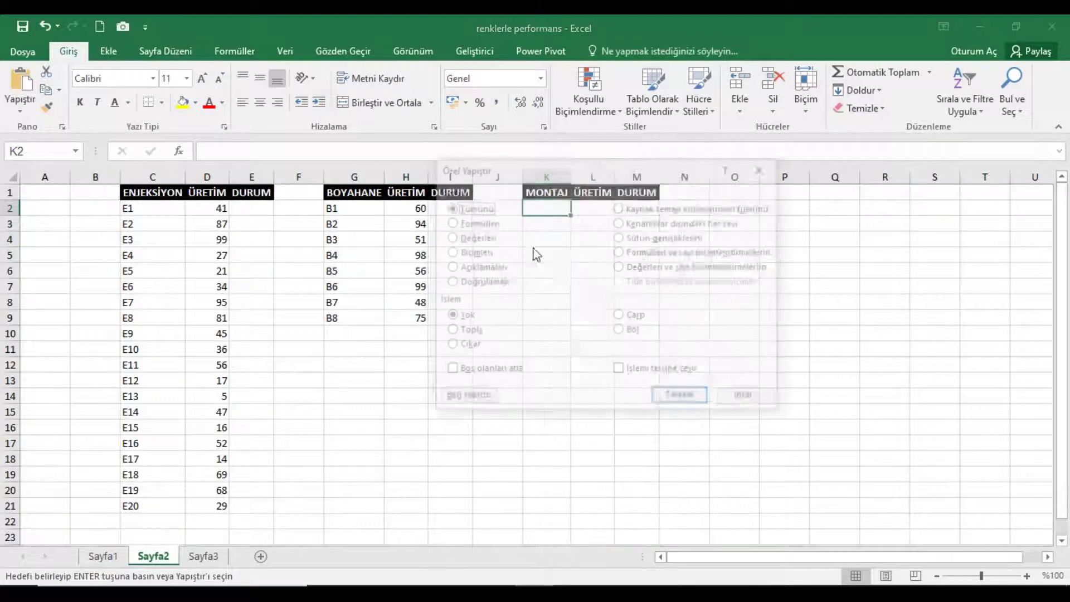
click(450, 237)
click(619, 371)
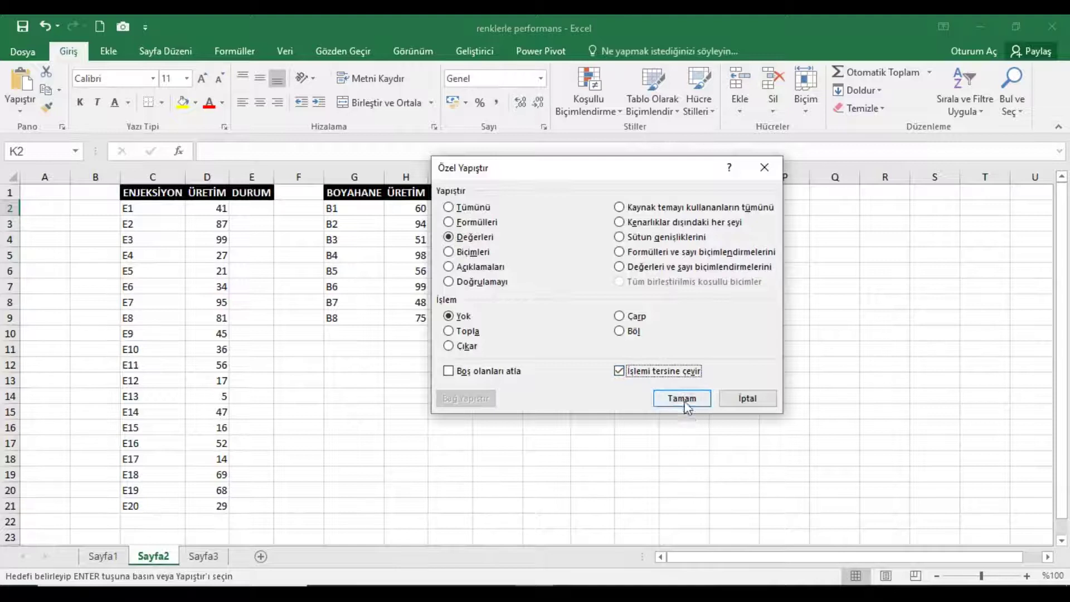
click(682, 399)
click(13, 175)
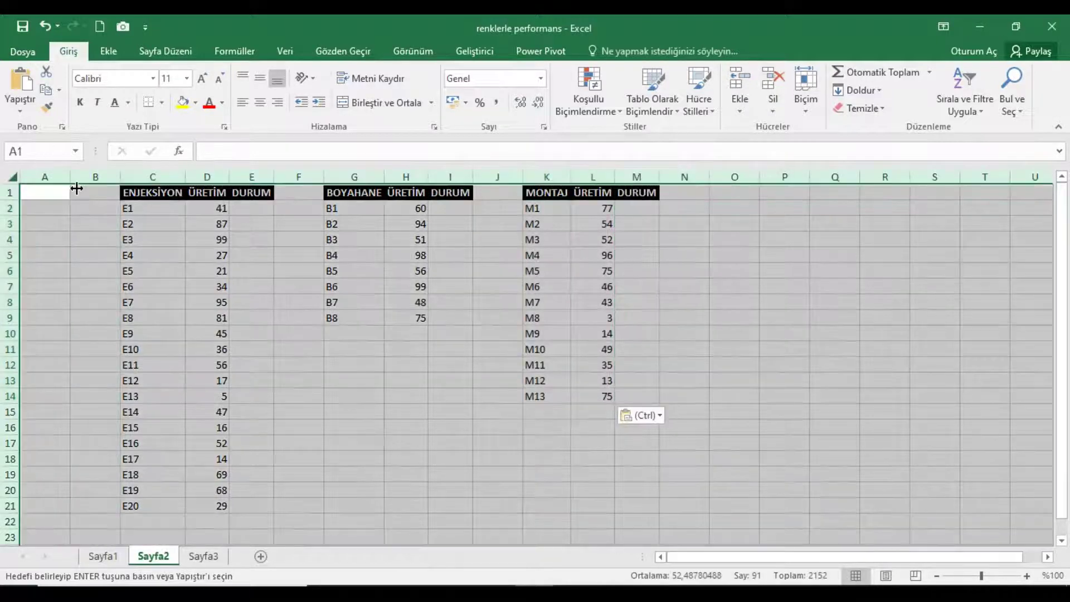
click(264, 216)
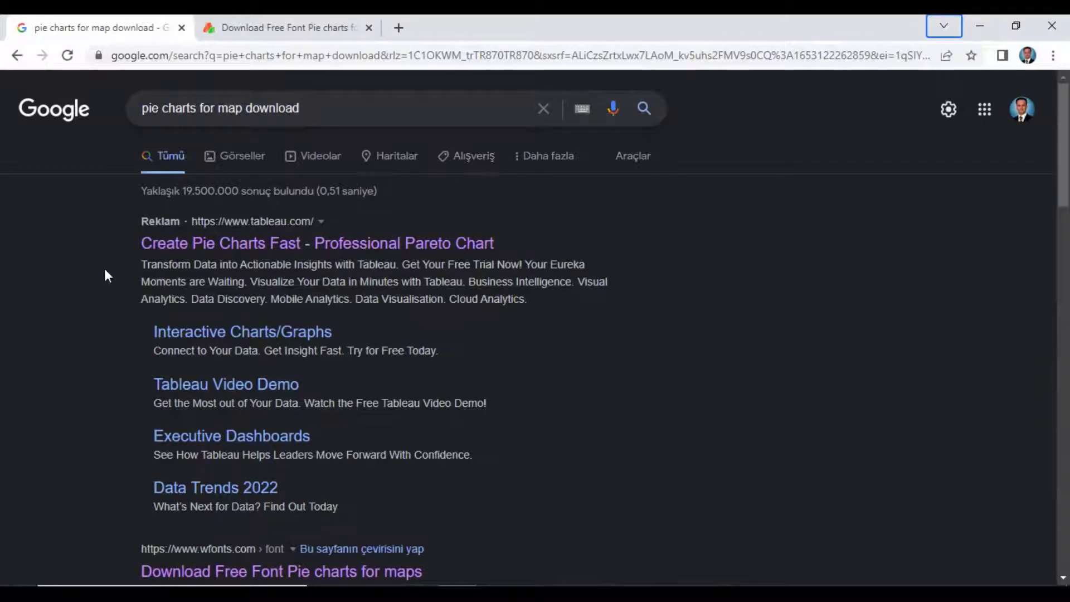
- On the wfonts.com 'Pie charts for maps' page, start the 5.9KB font download
scroll(105, 269, down, 1)
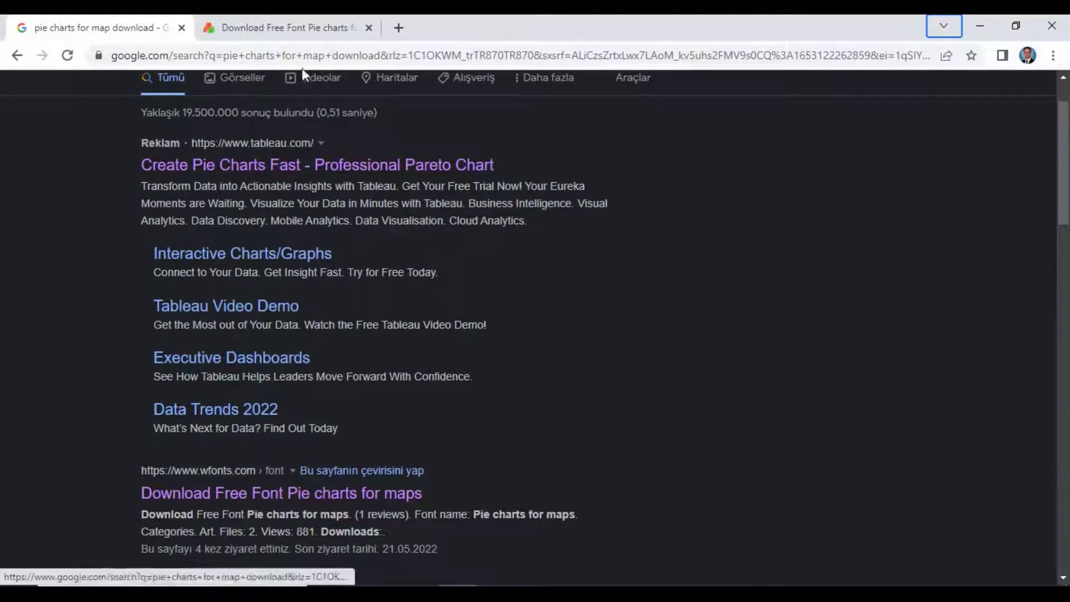
click(284, 28)
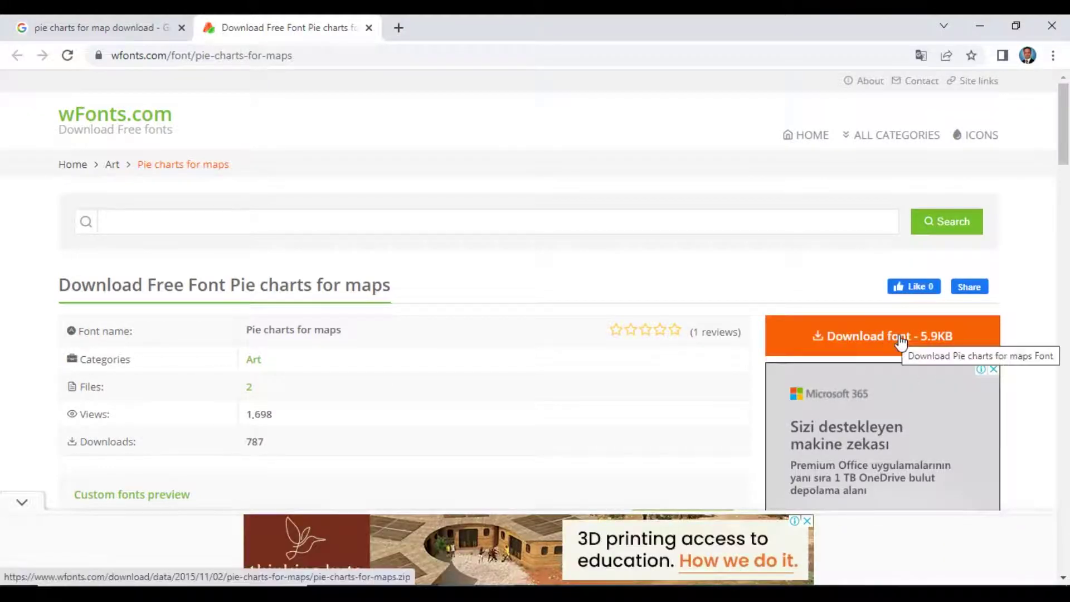
click(900, 335)
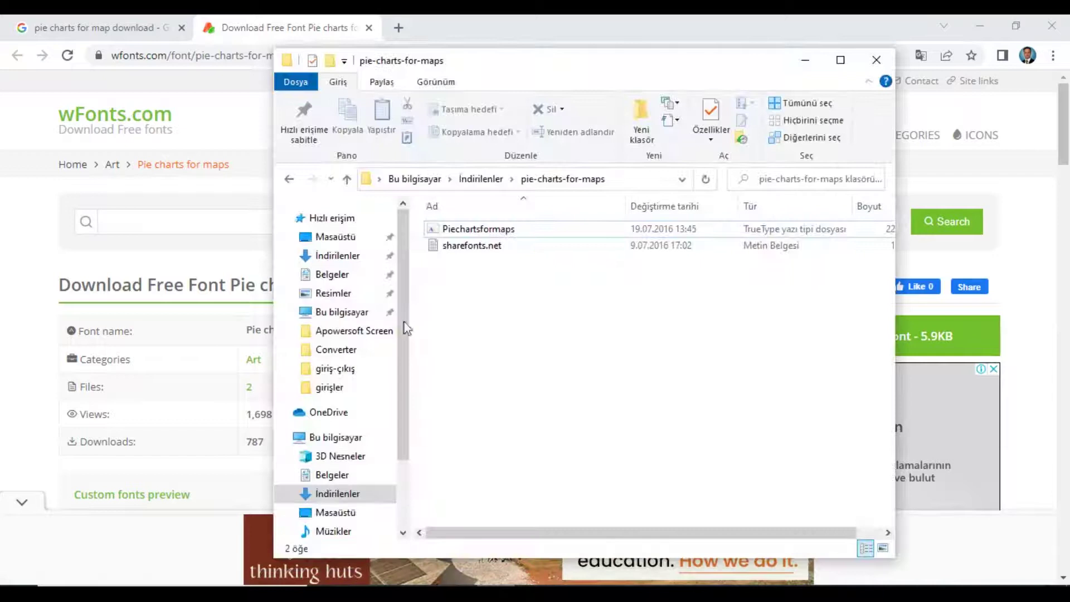
- Preview the Piechartsformaps font from its folder in Downloads
click(337, 255)
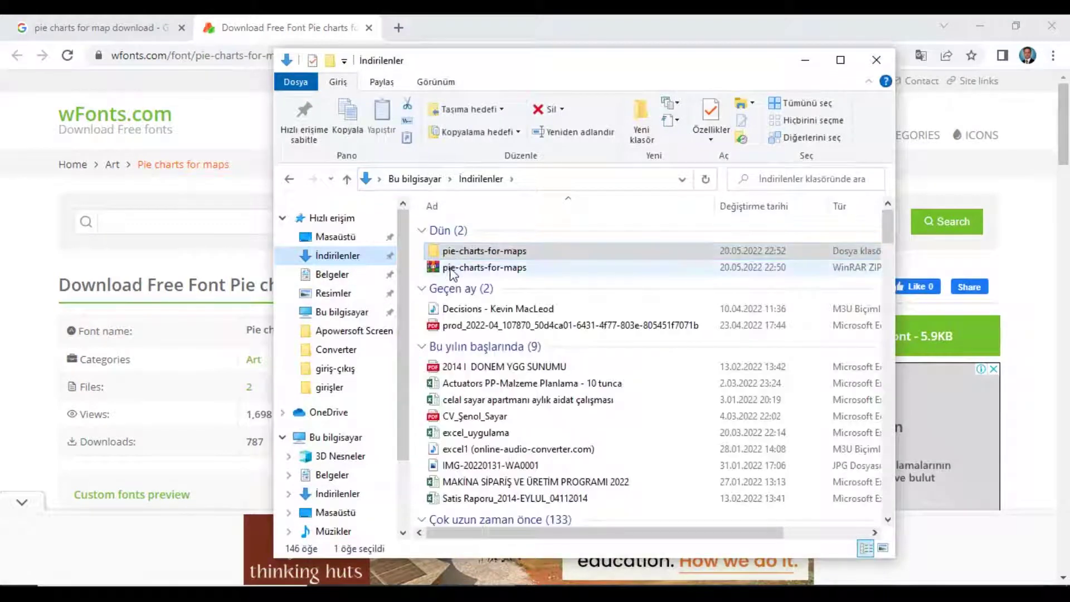
mouse_move(484, 267)
double_click(469, 251)
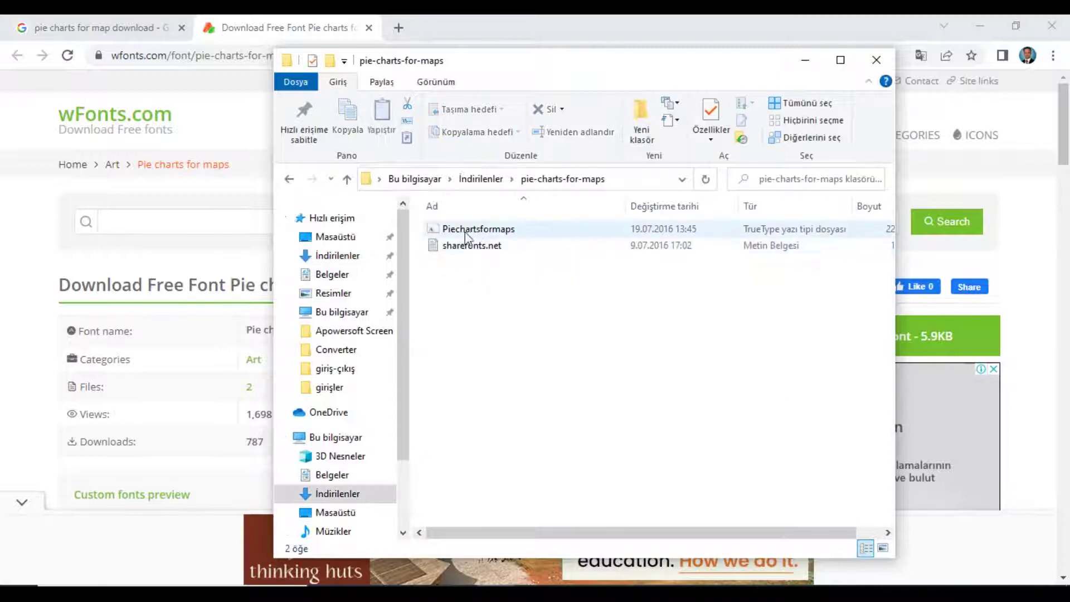
double_click(494, 230)
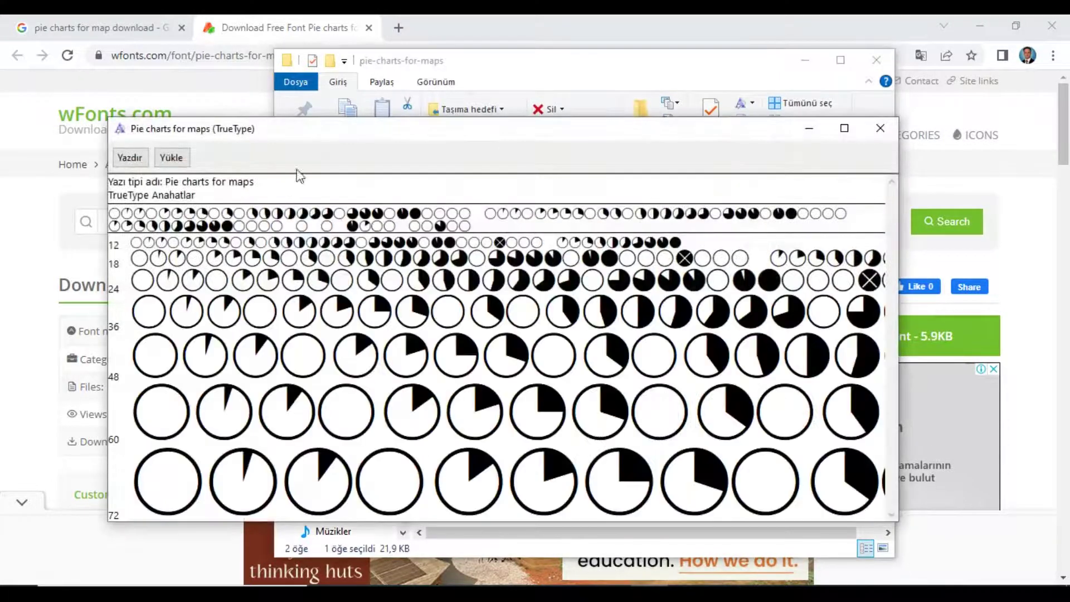
- Close the font preview, the Downloads folder and Chrome to return to the Excel workbook
click(880, 128)
click(876, 59)
click(1052, 25)
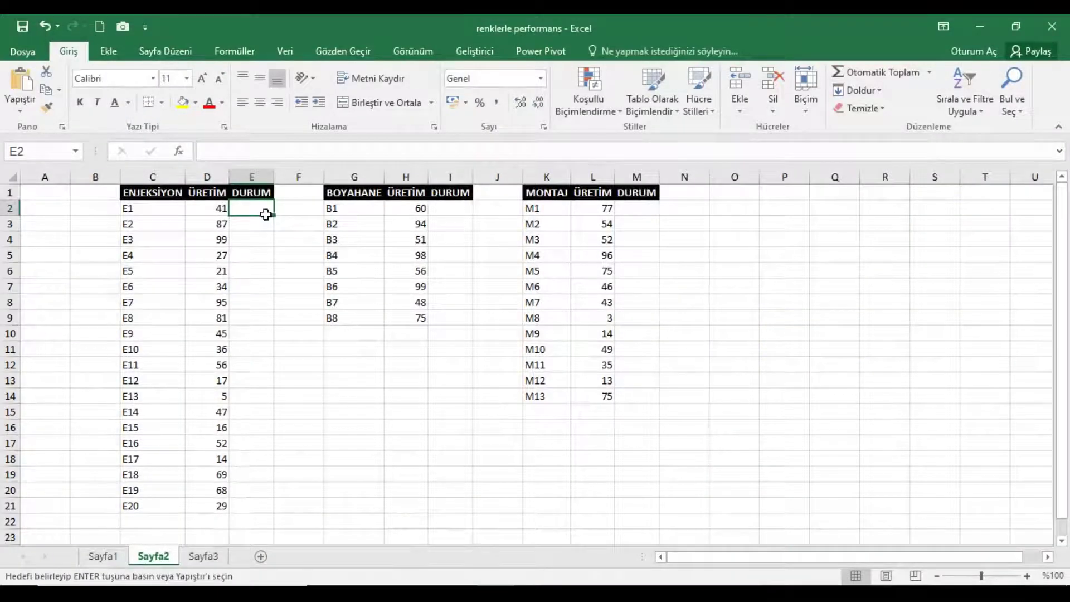
click(153, 78)
drag(288, 116, 286, 398)
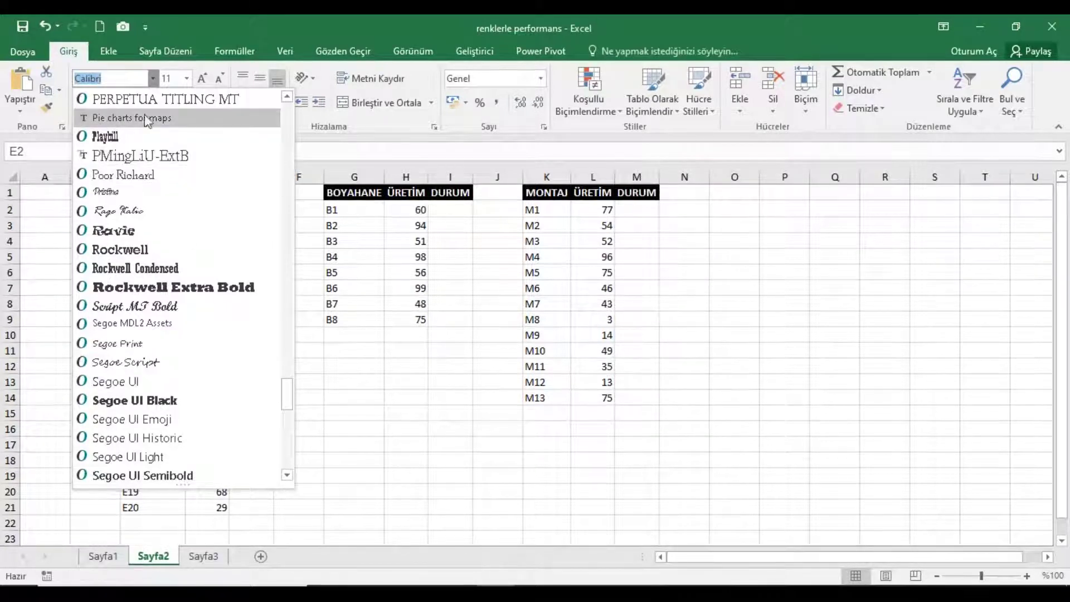
click(316, 219)
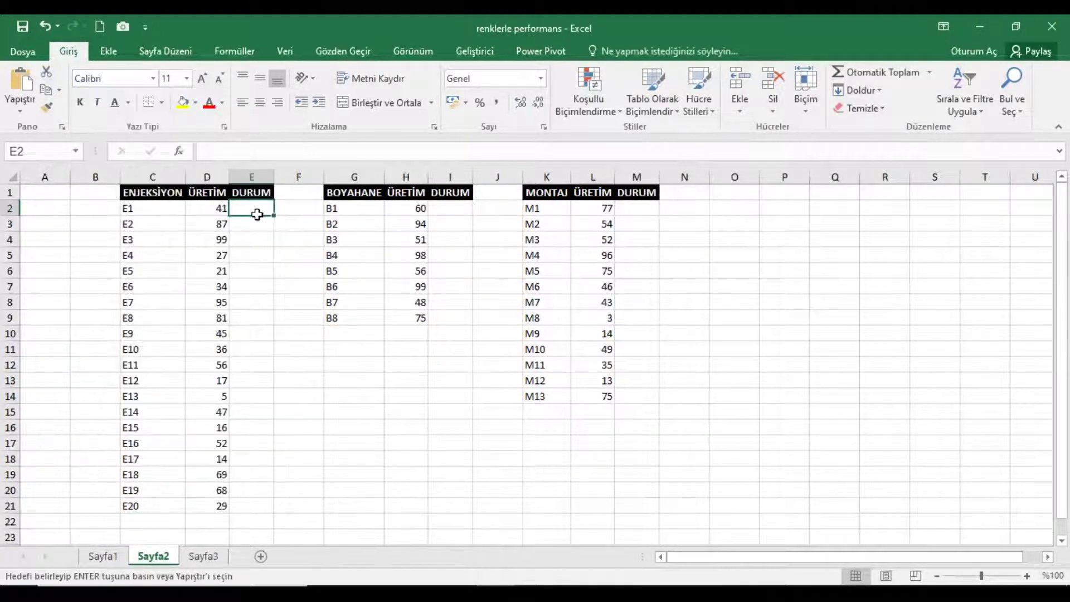
click(204, 556)
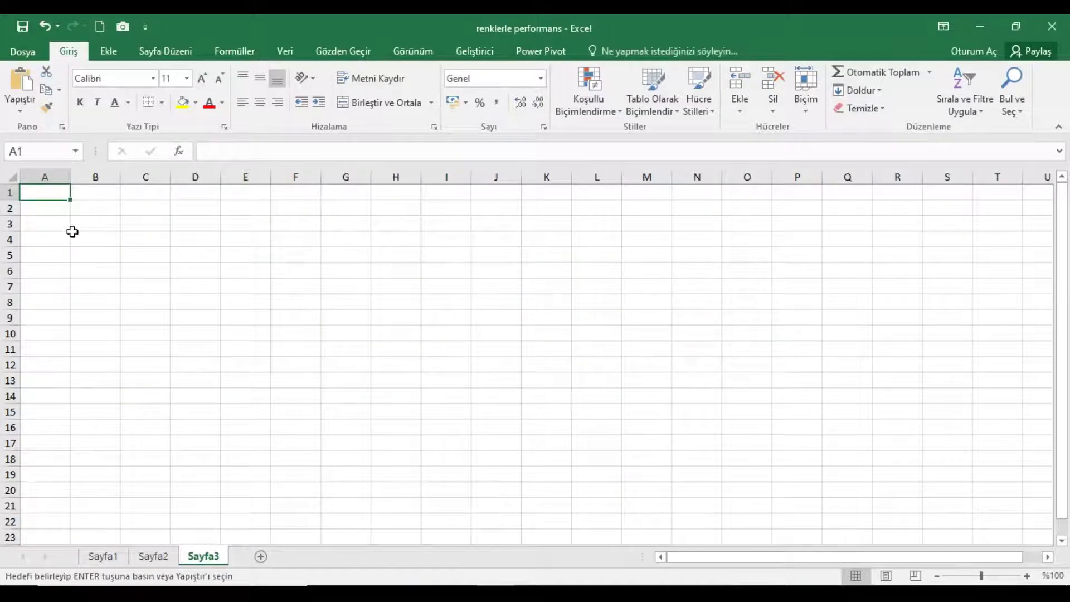
- Enter the headers skor and harf in A1 and B1 on Sayfa3
text(skor)
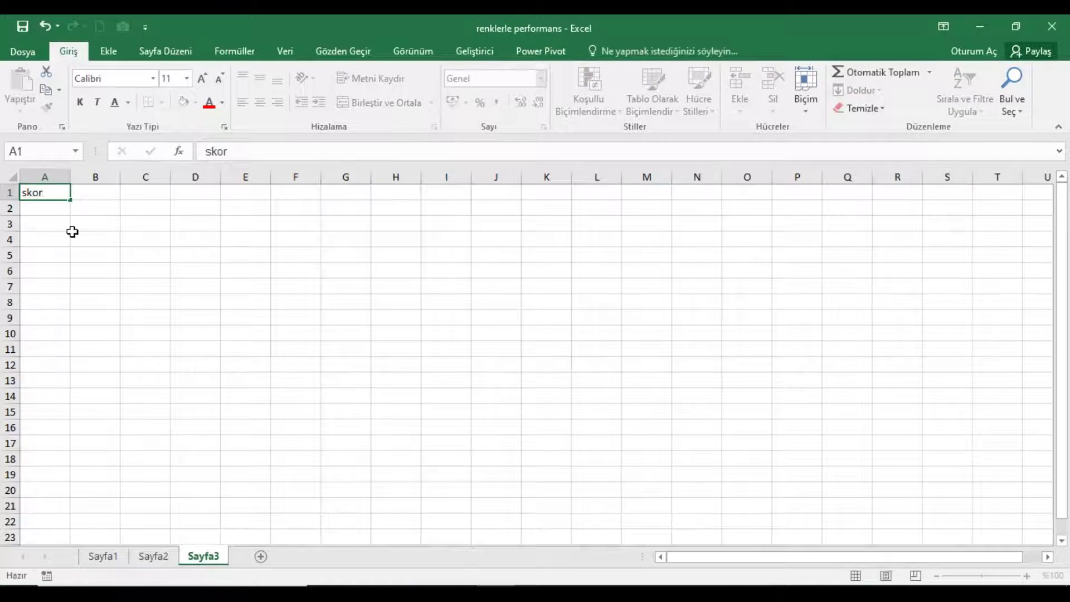
key(Tab)
text(ha)
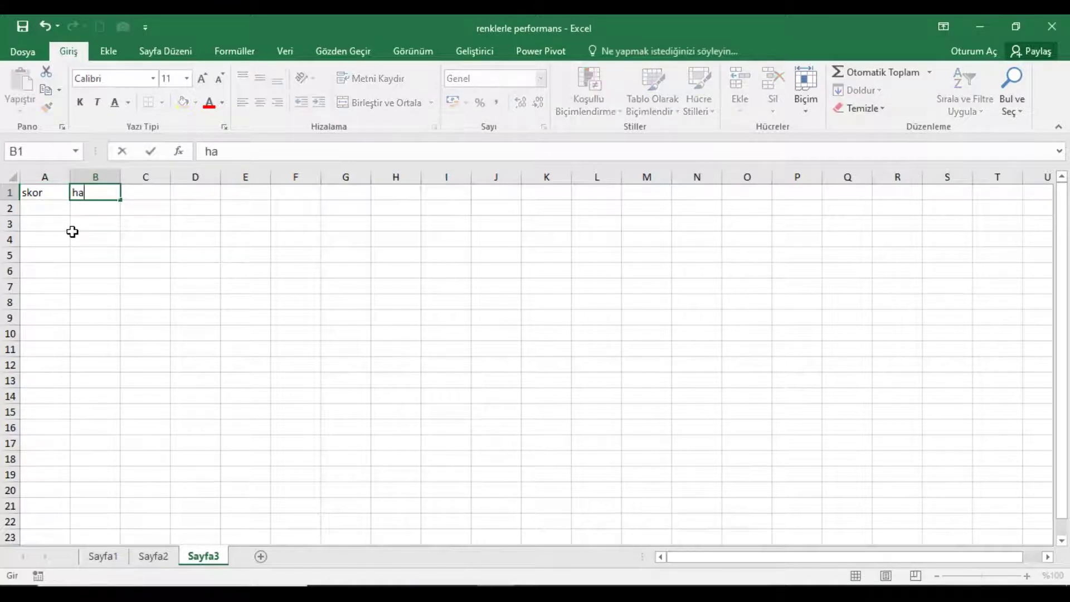
text(rf)
key(Return)
key(Up)
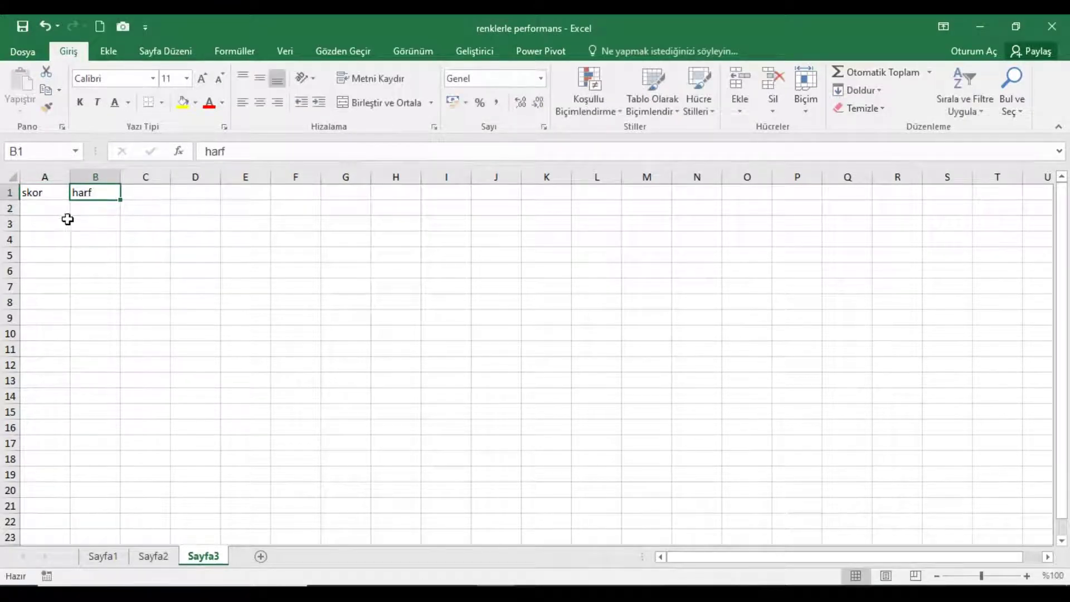
key(Return)
- Fill column A from A2 with scores 0 through 100
text(0)
key(Return)
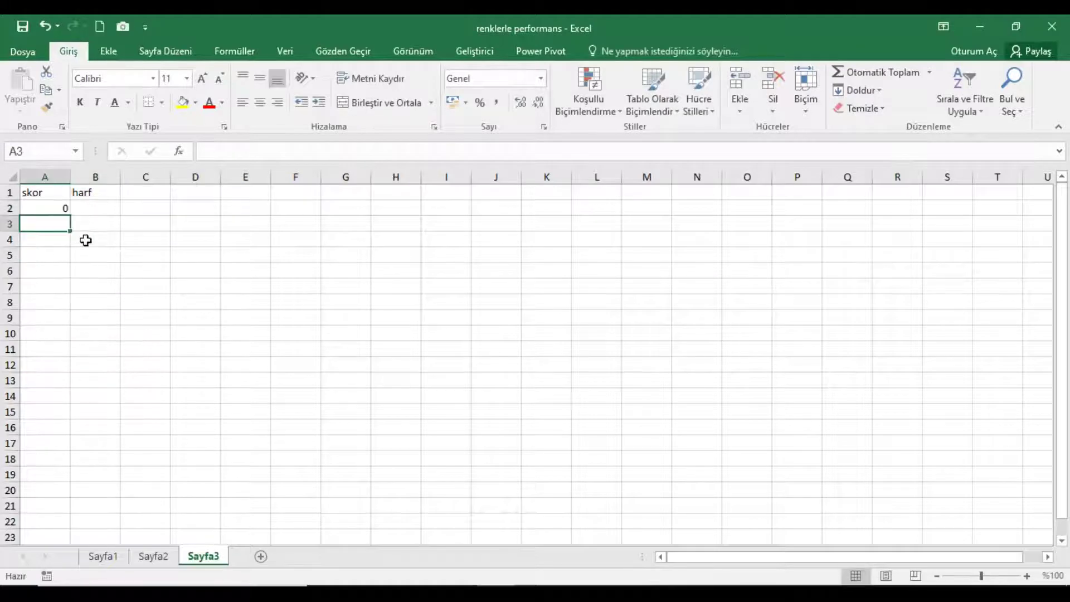
text(1)
click(44, 208)
mouse_move(69, 215)
mouse_down()
mouse_move(73, 537)
mouse_move(87, 552)
mouse_move(91, 460)
mouse_up()
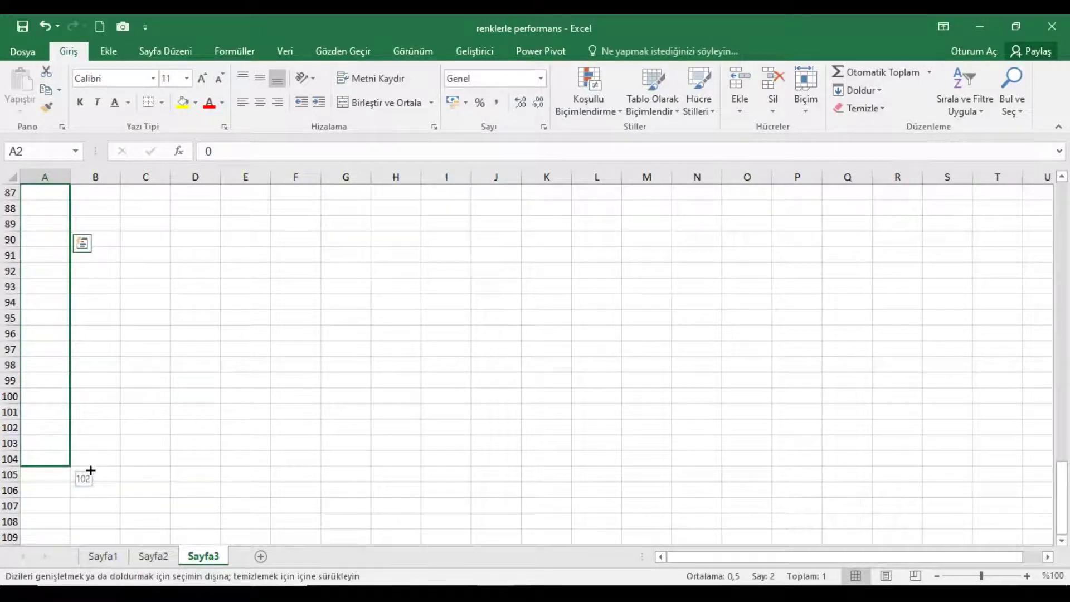
drag(91, 450, 86, 444)
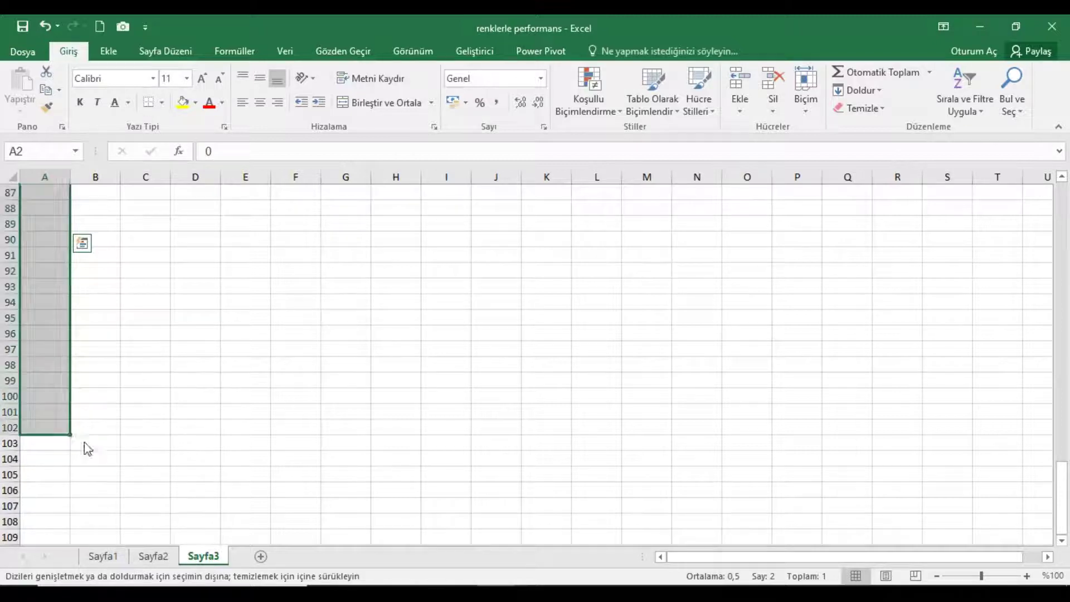
scroll(156, 334, up, 20)
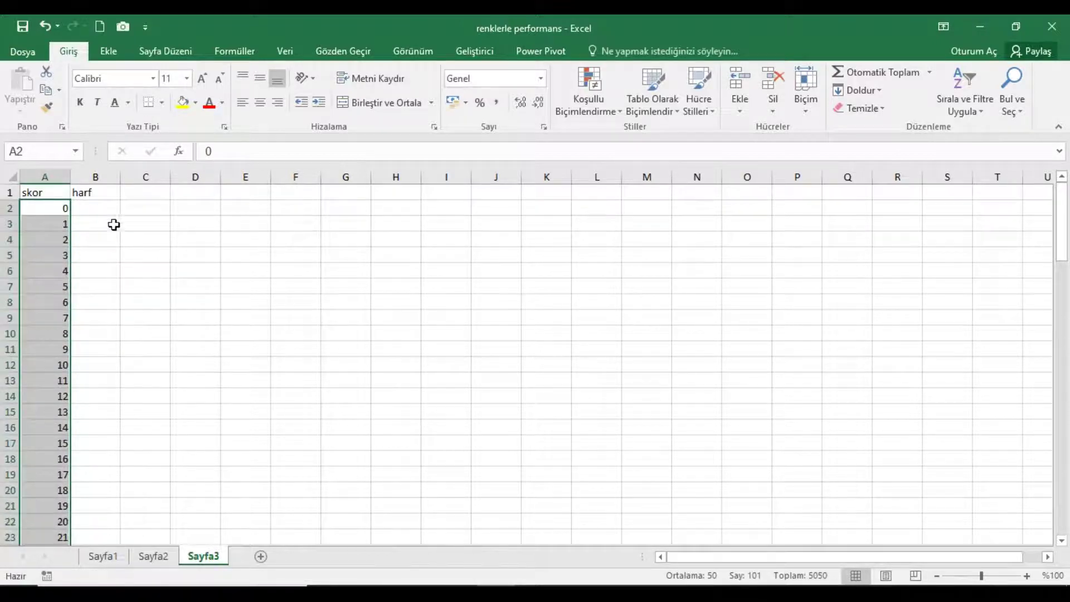
- Enter the letters A, B, C and D in column B, five rows each, starting at B2
click(107, 217)
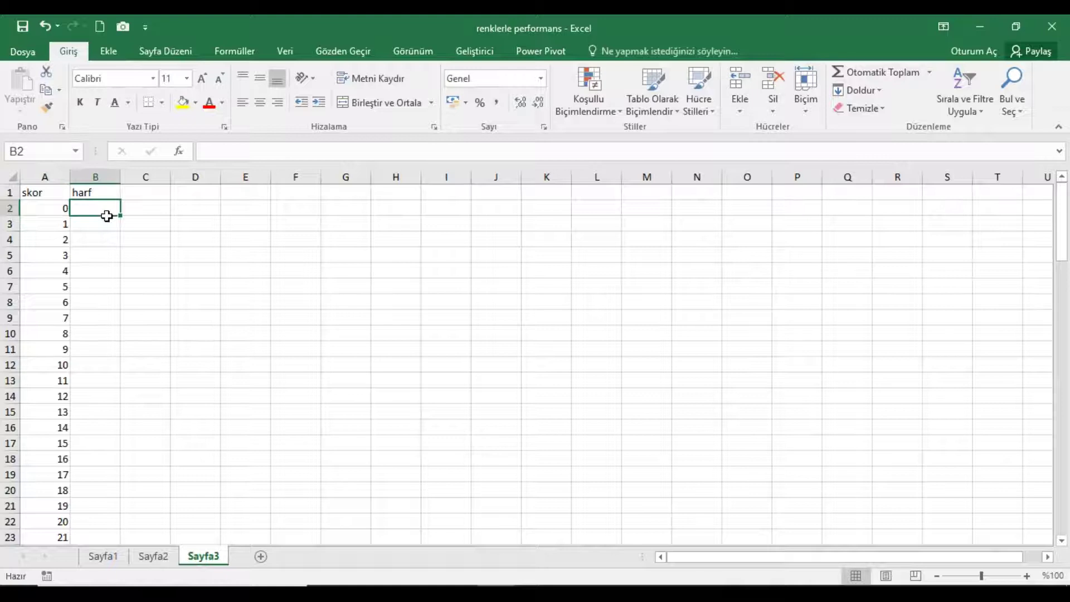
text(A)
key(Return)
text(A A A)
key(Return)
text(A)
key(Return)
text(B B B B B)
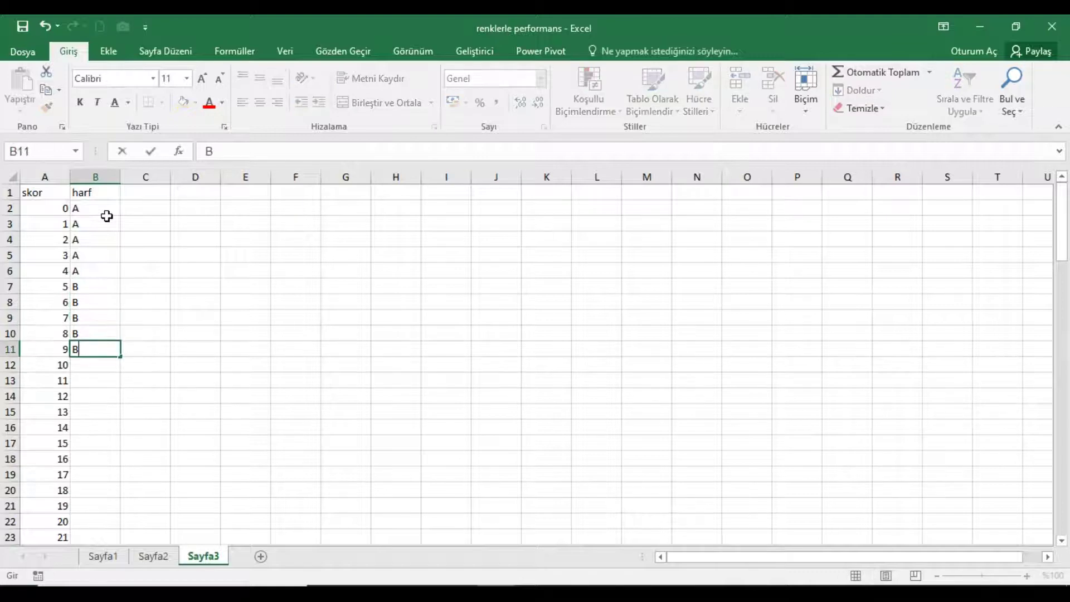
key(Return)
text(C)
key(Return)
text(C C C)
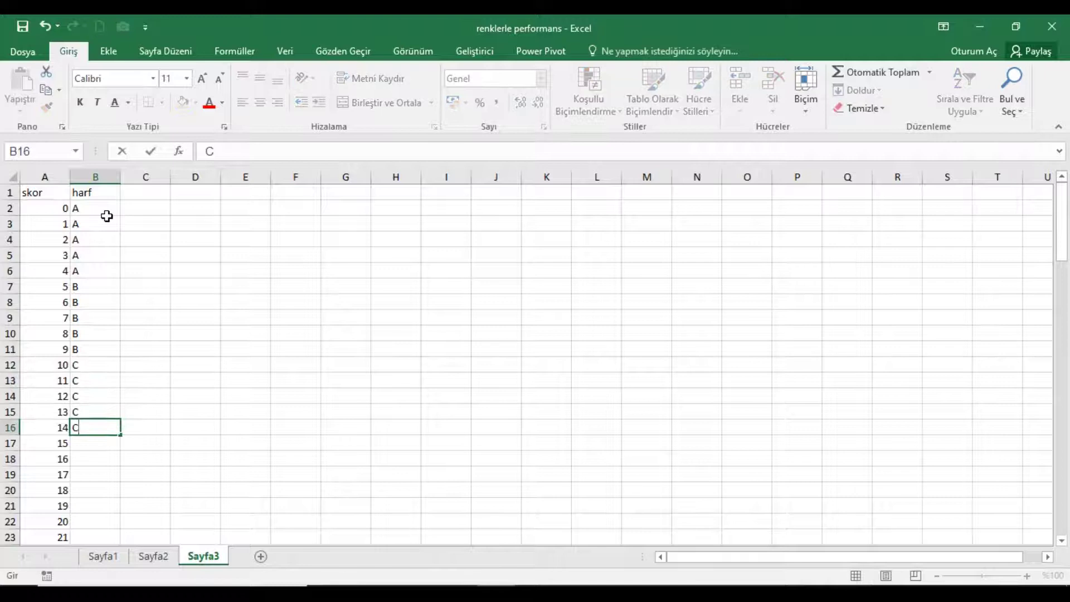
key(Return)
text(D D D D)
key(Return)
- Continue column B with letters E through I, correcting B37 to H
text(E)
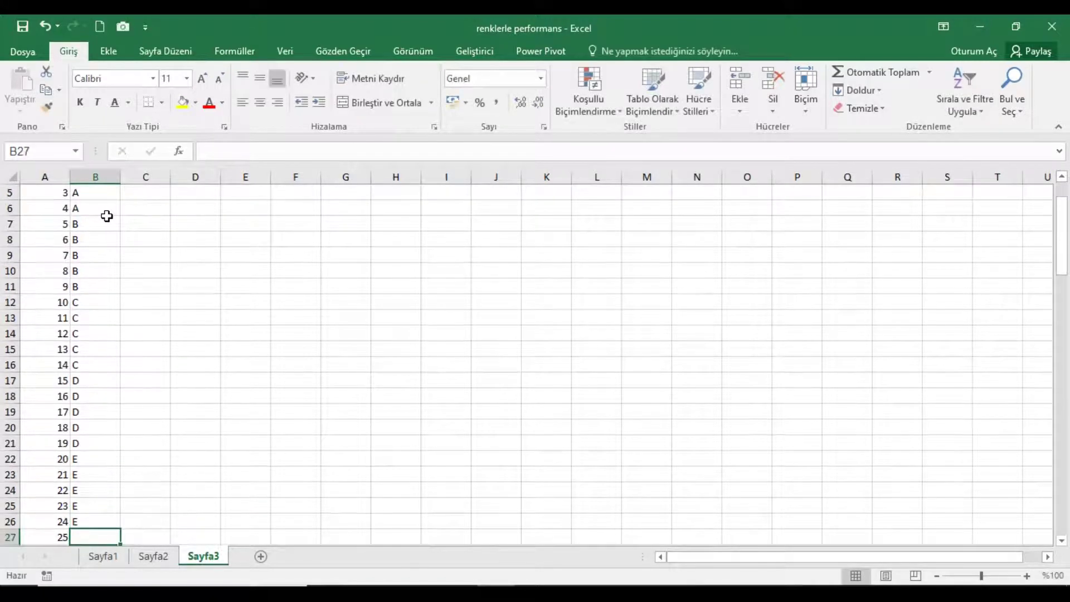
text( E E E E F F F F F)
key(Return)
text(G G)
key(Return)
text(G G G G)
key(Return)
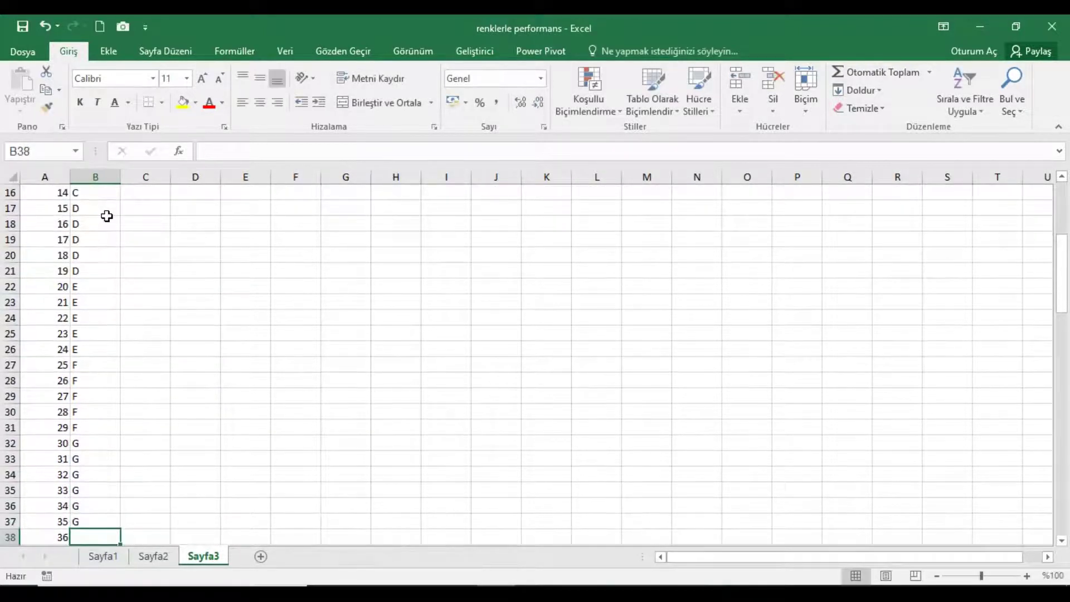
key(Up)
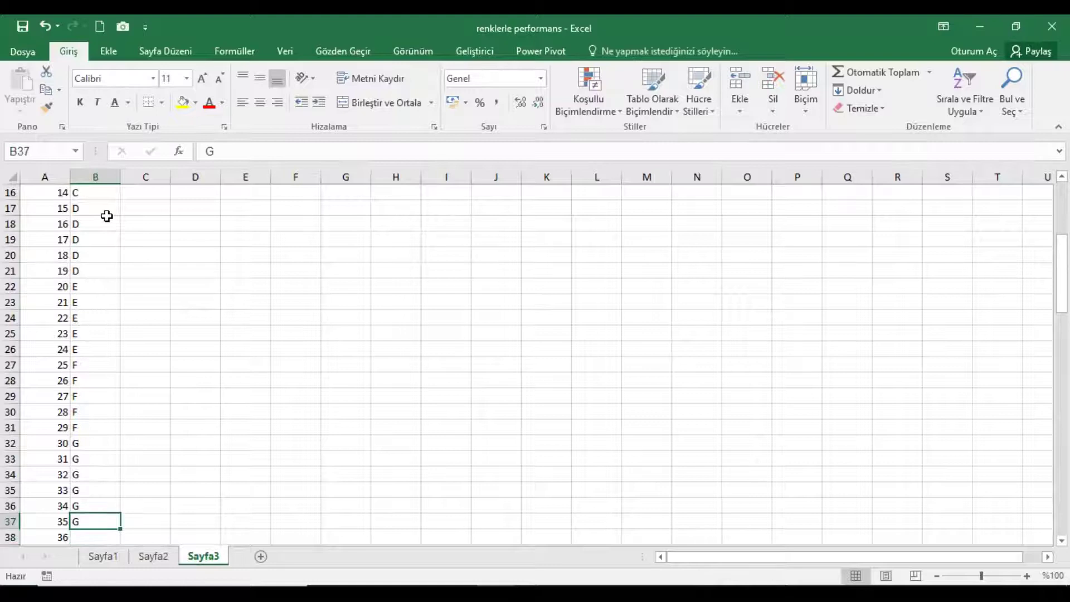
text(H)
text(H)
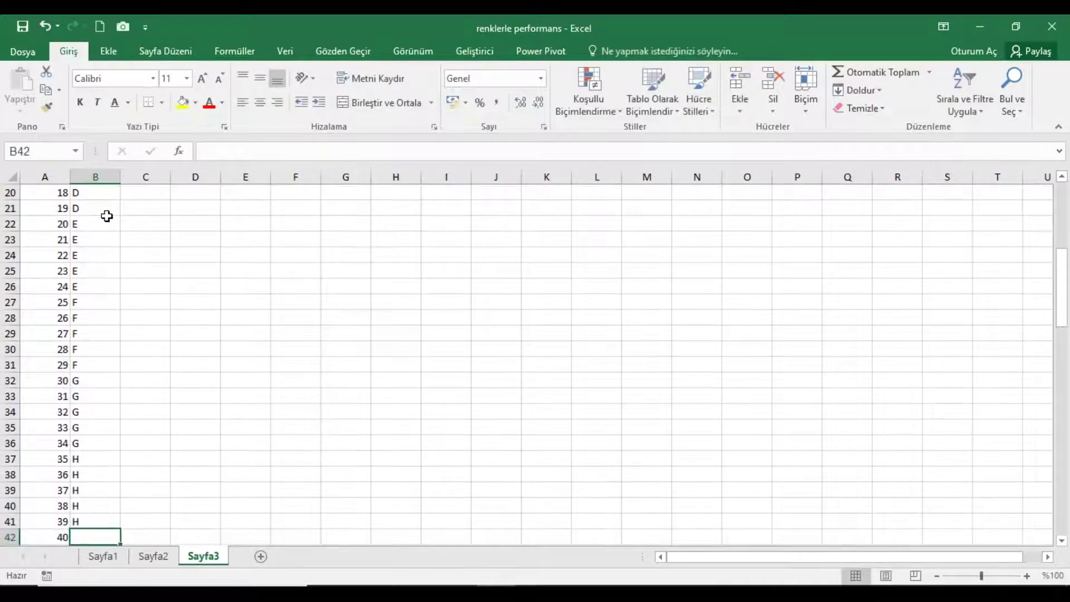
text( H H H I)
key(Return)
text(I I I)
key(Return)
text(I)
key(Return)
- Continue column B with letters J through O, five rows each
text(J J J J J)
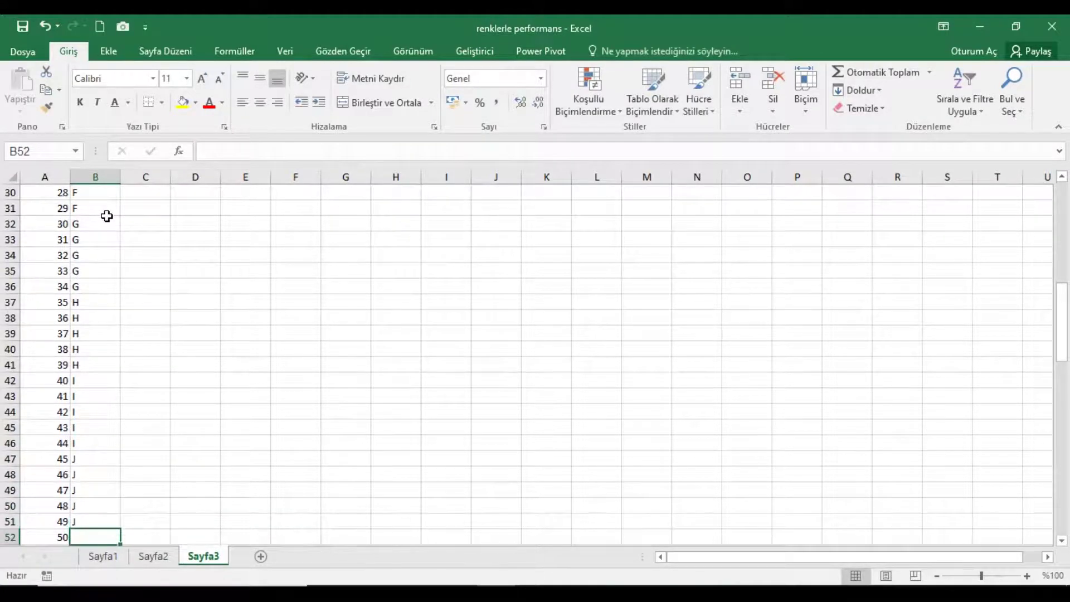
key(Return)
text(K K K)
key(Return)
text(L L L L L M M M M M)
key(Return)
text(N)
key(Return)
text(N)
key(Return)
text(N N N)
key(Return)
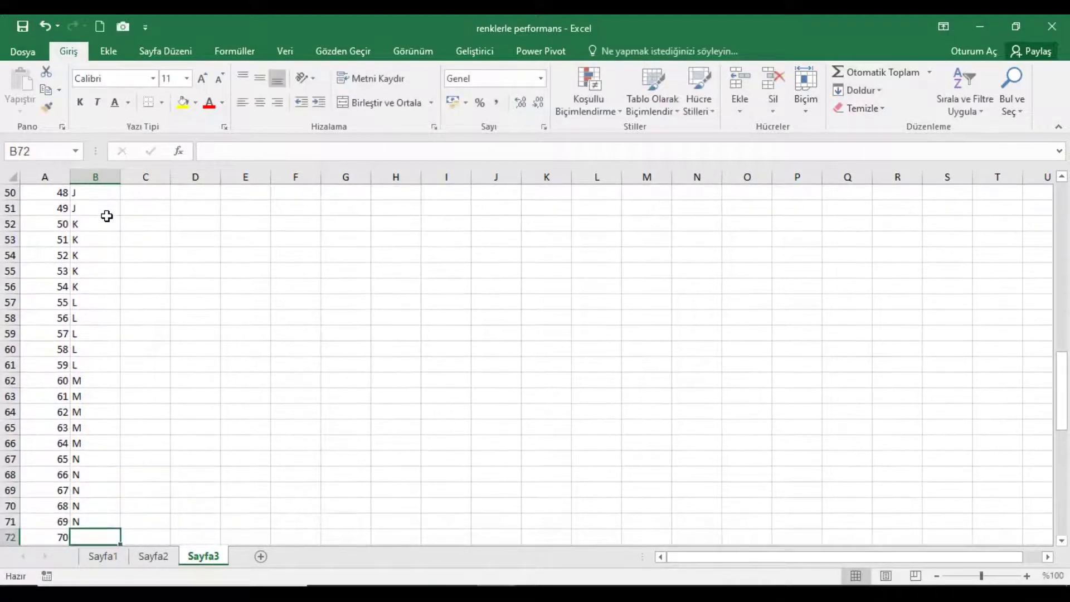
text(O O O O OO)
key(ctrl+Return)
- Continue column B with letters P, Q and R, five rows each
text(P)
key(Return)
text(P)
key(Return)
text(P)
key(Return)
text(P)
key(Return)
text(P)
key(Return)
text(P)
key(ctrl+Return)
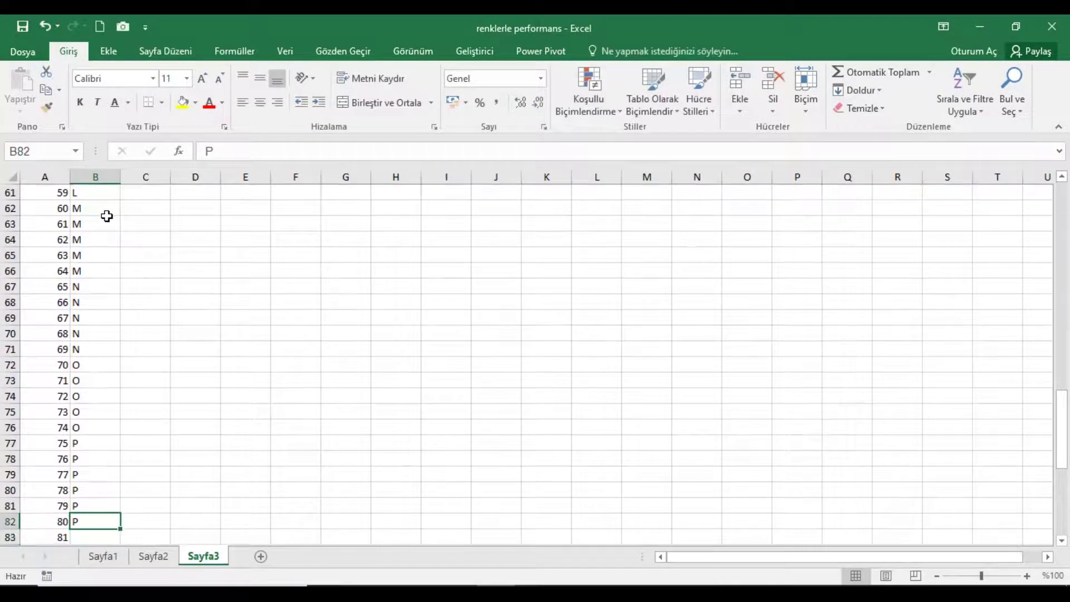
text(Q)
key(Return)
text(Q)
key(Return)
text(Q Q Q)
key(Return)
text(R R R R R)
key(Return)
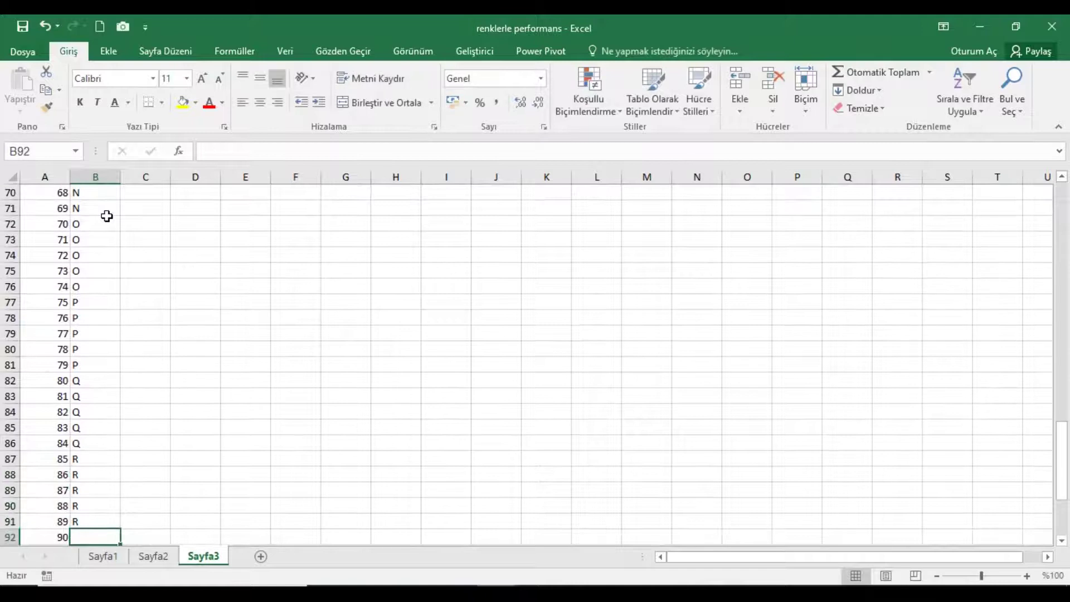
- Finish column B with letters S and T, and U for score 100
text(S S S S S S)
key(ctrl+Return)
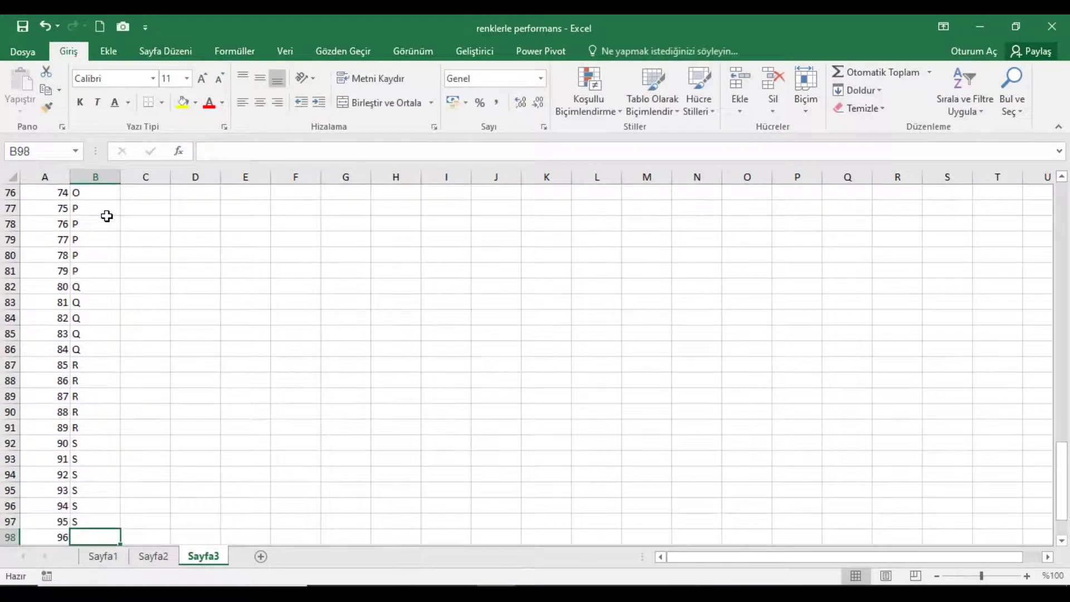
text(T)
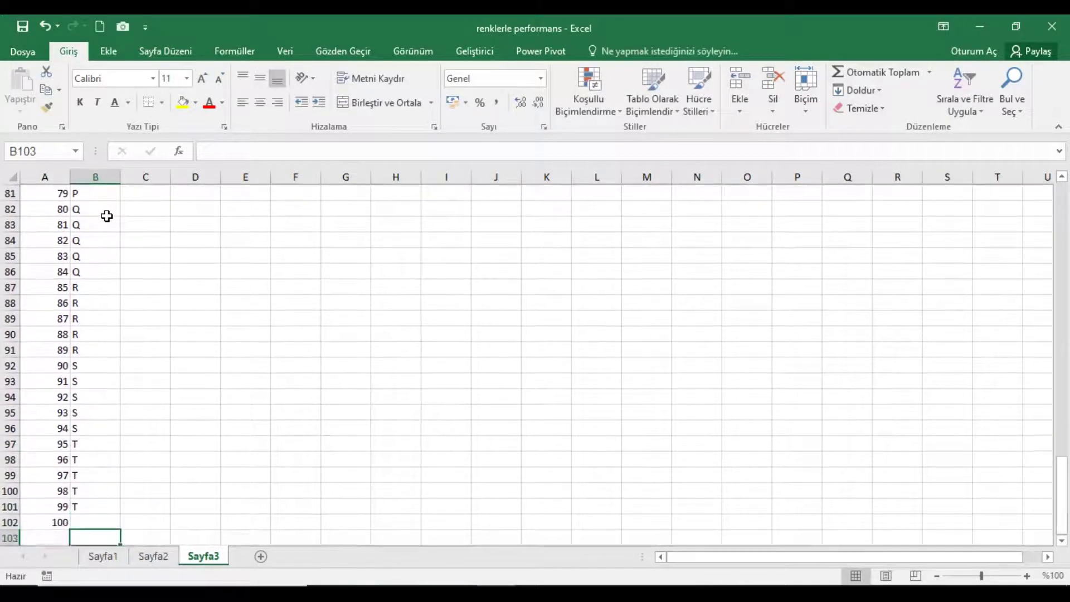
text( T T T T U)
key(ctrl+Return)
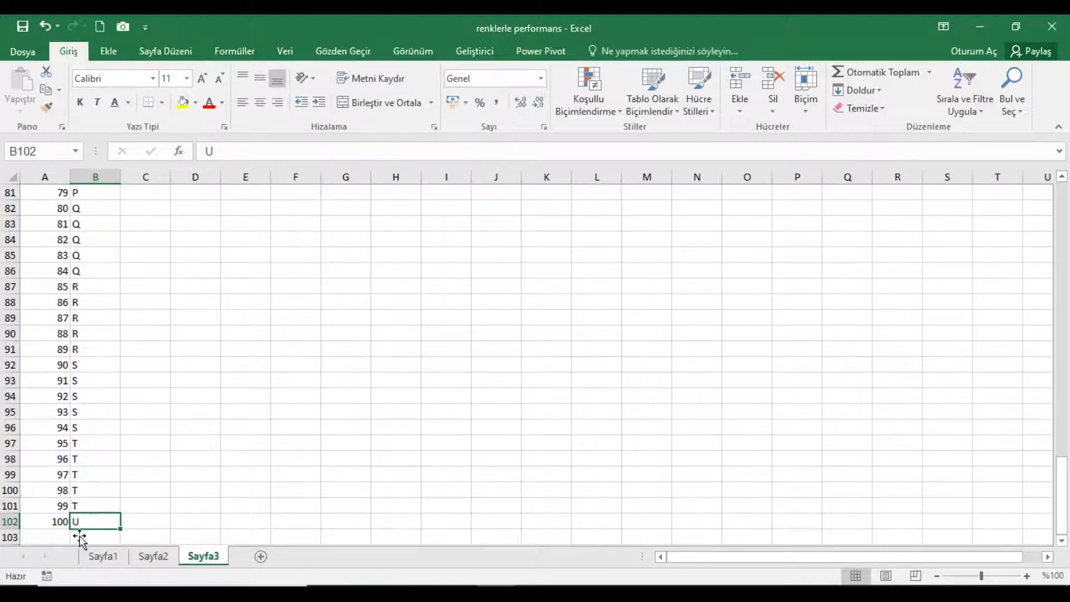
scroll(108, 414, up, 5)
scroll(107, 414, up, 8)
scroll(108, 415, up, 7)
scroll(107, 414, up, 7)
- Autofit all column widths on Sayfa3
click(14, 177)
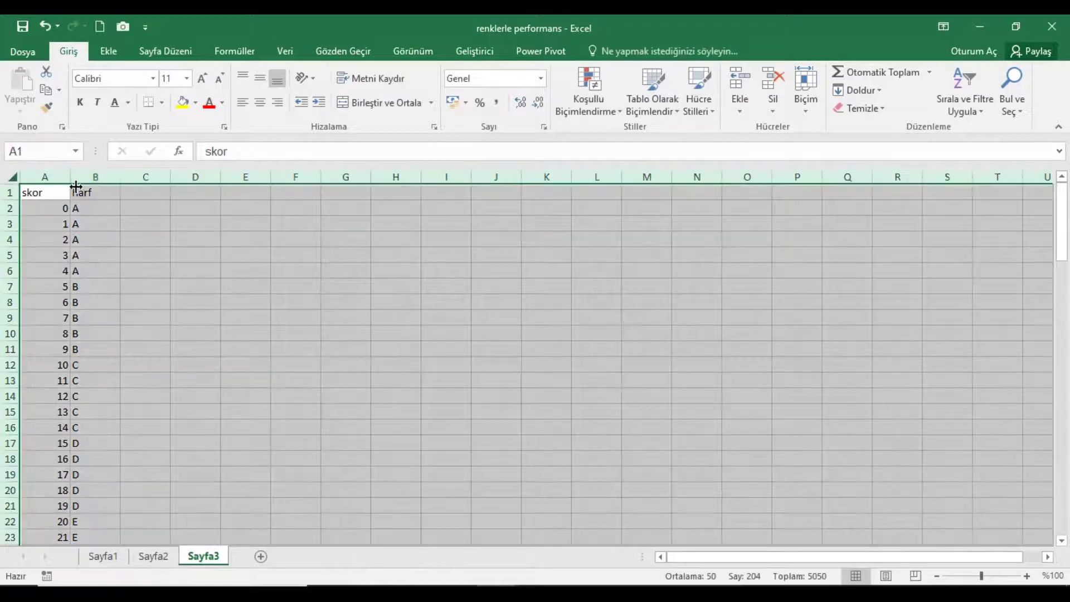
double_click(79, 186)
click(37, 198)
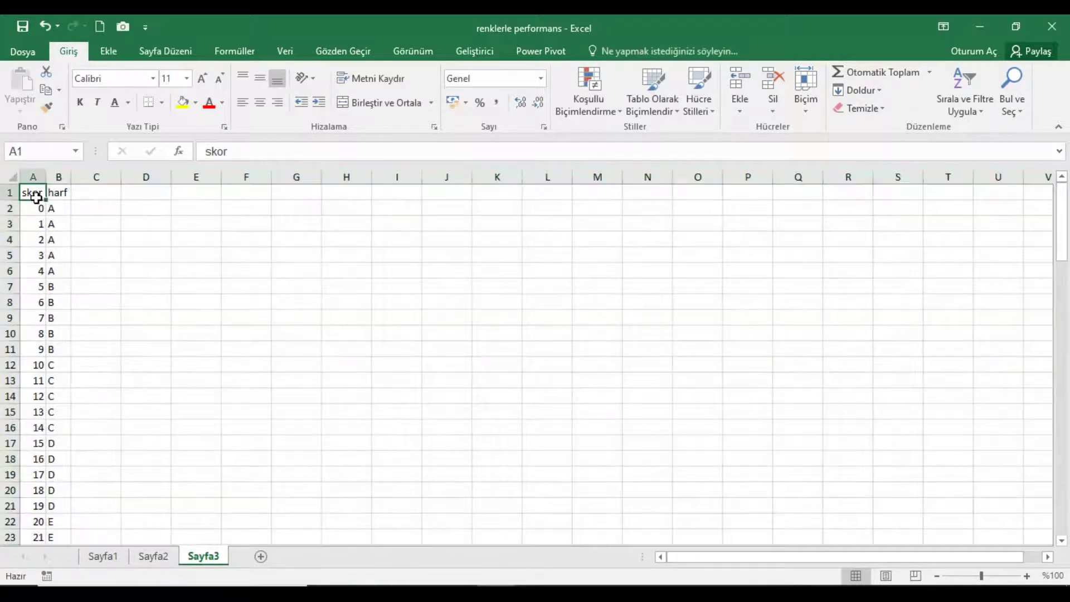
- Enter =DÜŞEYARA(D2;Sayfa3!$A:$B;2;0) in Sayfa2 cell E2 and fill it down to E21
click(152, 557)
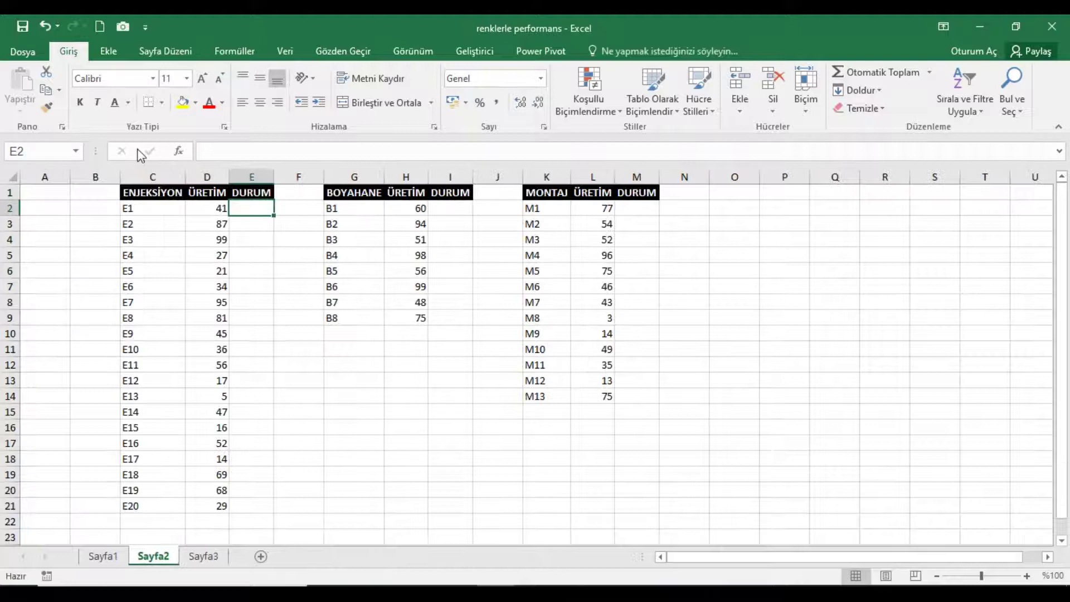
click(178, 151)
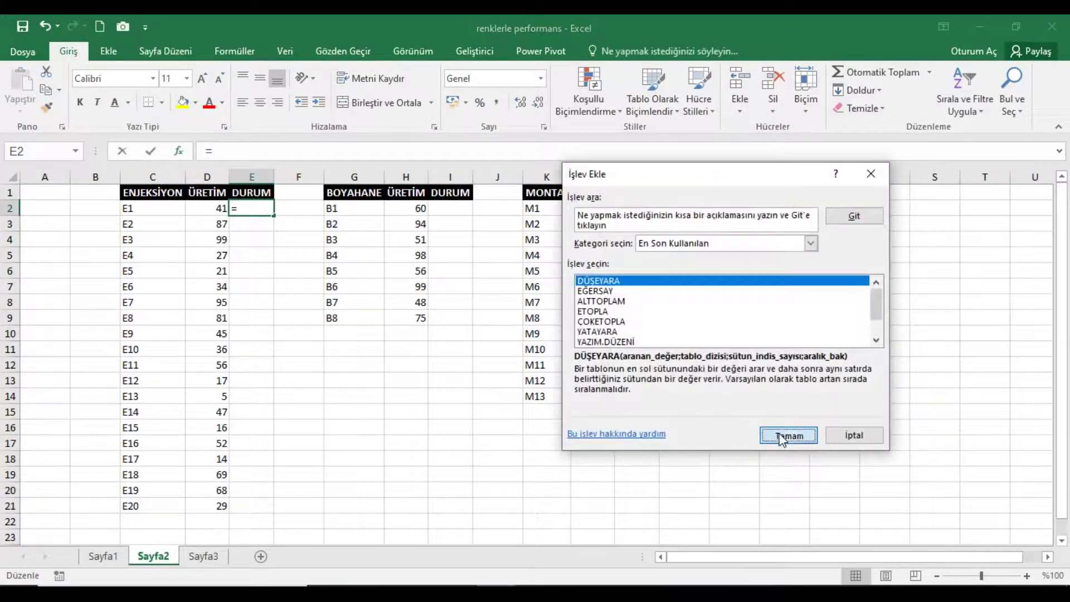
click(786, 435)
click(222, 211)
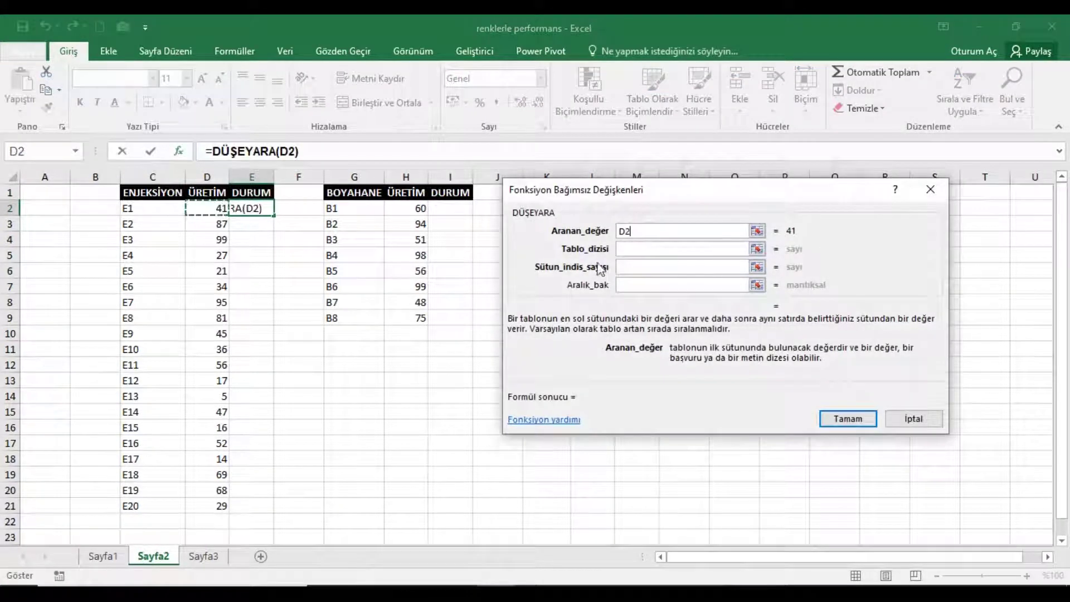
click(646, 249)
click(199, 562)
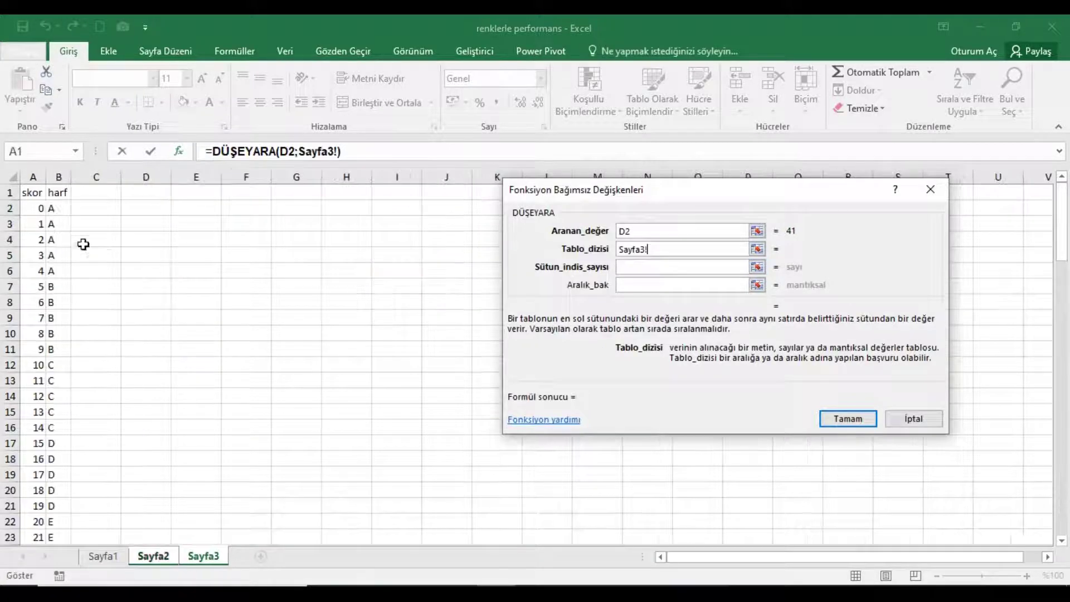
drag(32, 177, 58, 182)
click(643, 278)
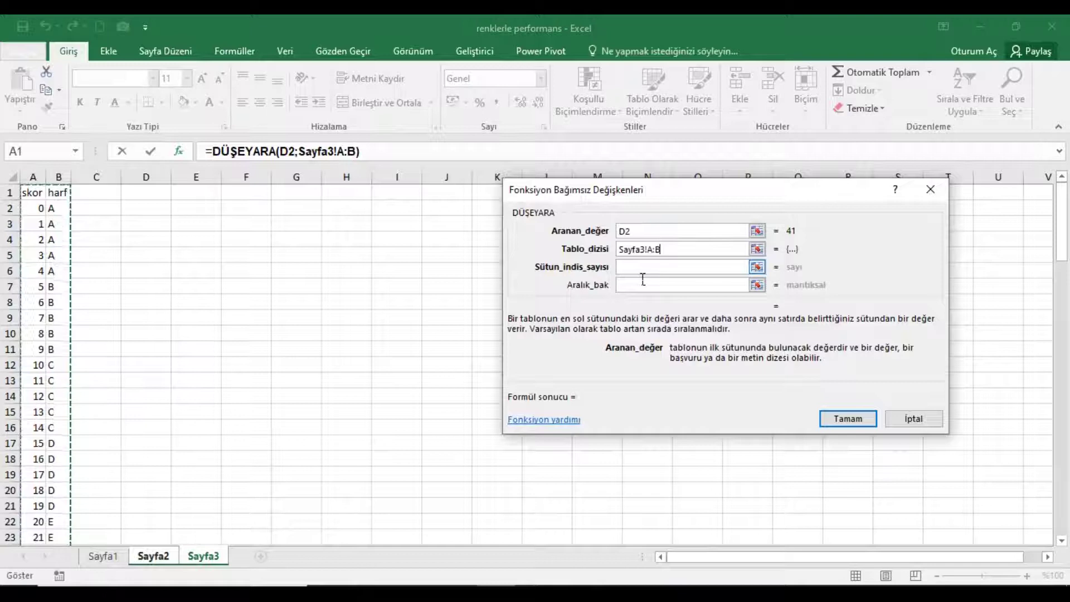
key(F4)
click(646, 275)
text(2)
click(646, 286)
text(0)
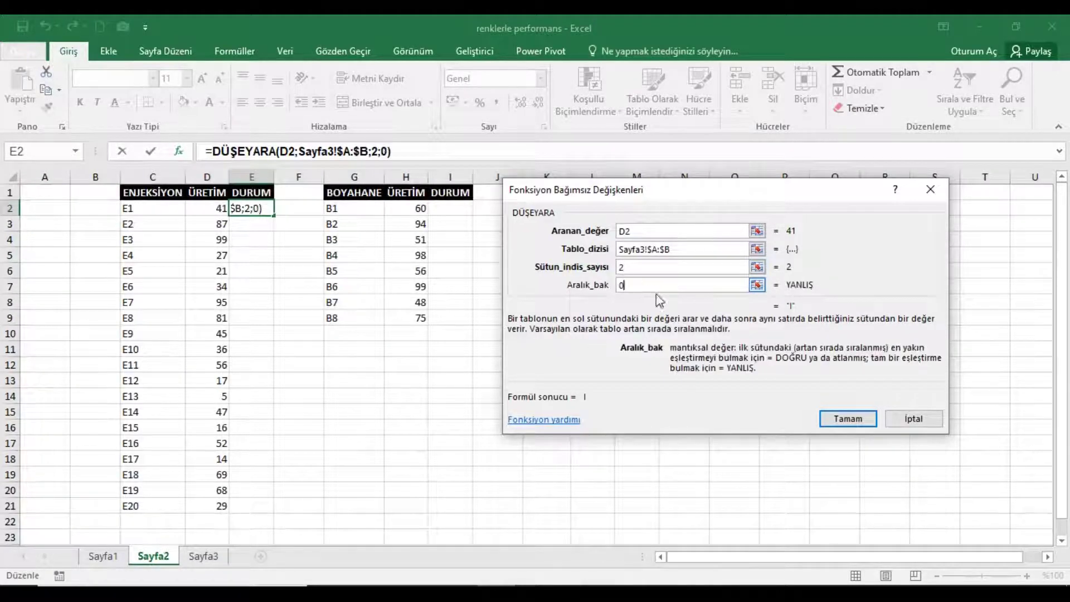
click(848, 419)
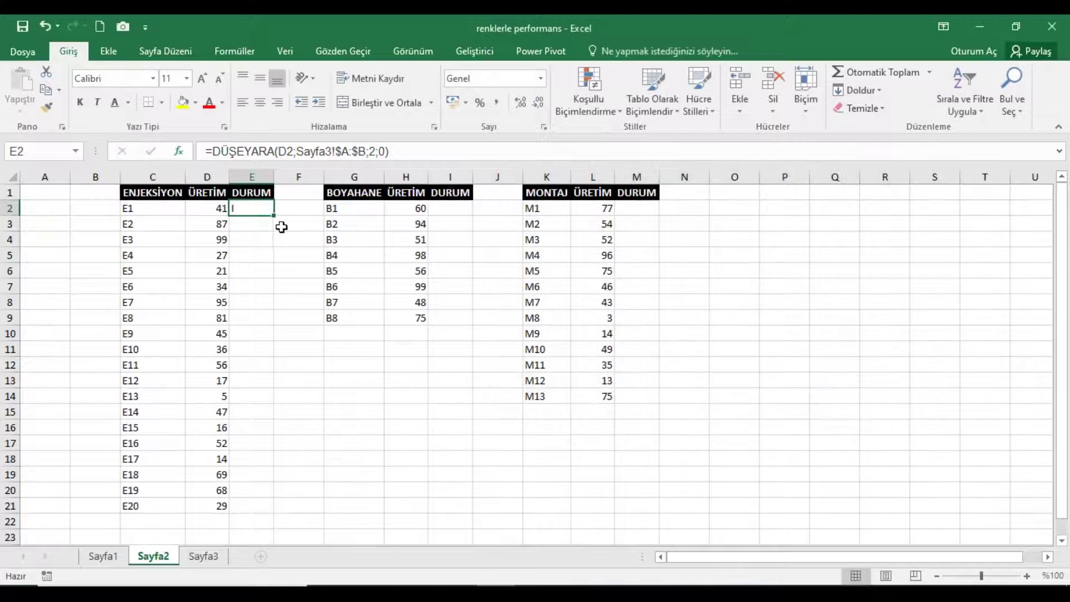
drag(281, 224, 296, 515)
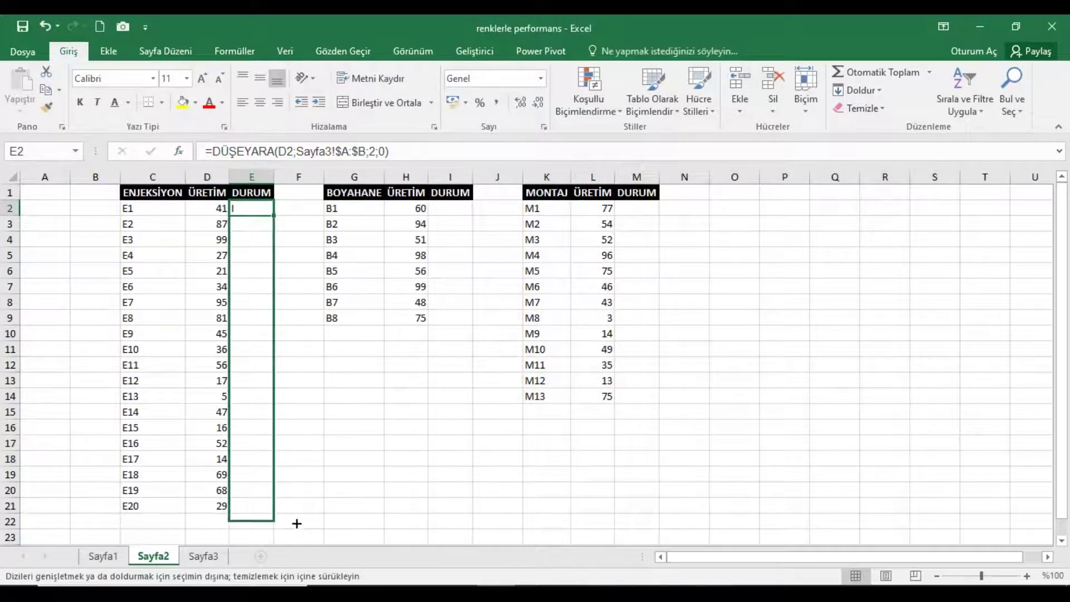
click(153, 79)
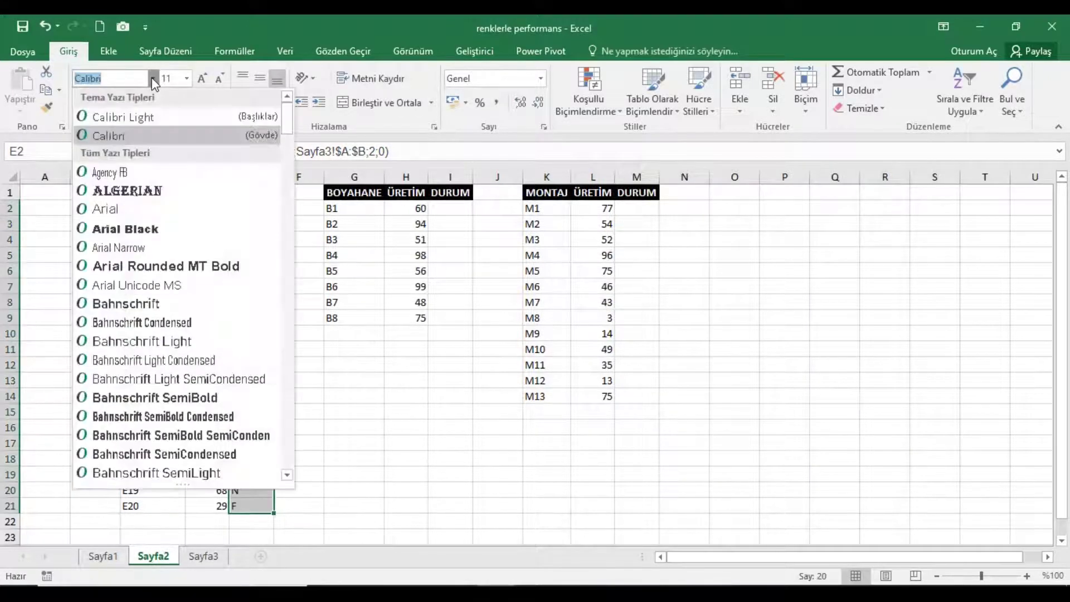
- Set E2:E21 to the Pie charts for maps font and copy the E2 formula
scroll(289, 131, down, 7)
drag(293, 214, 286, 379)
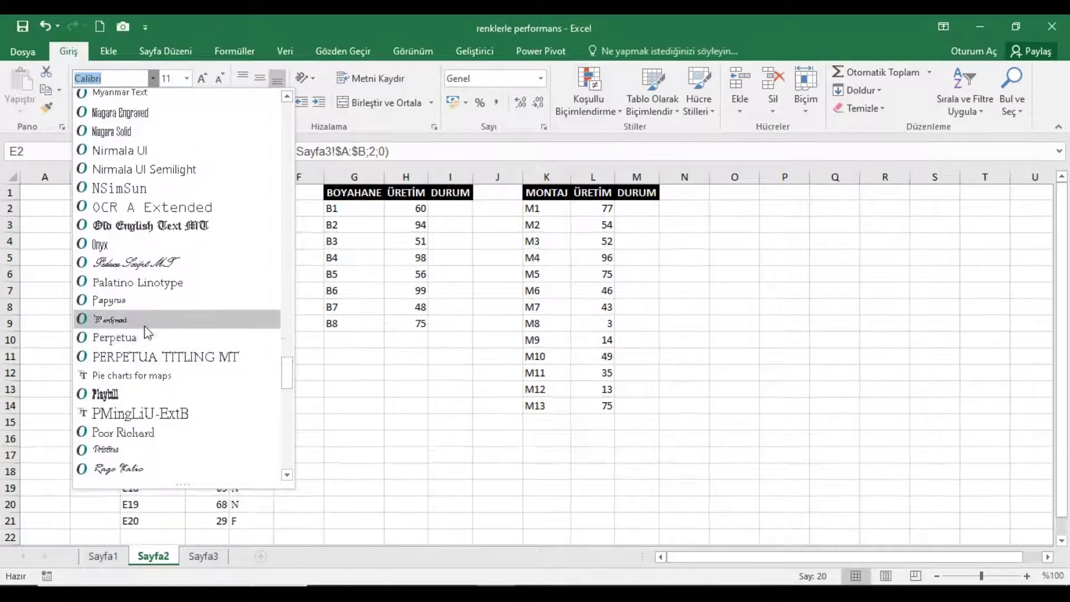
click(152, 380)
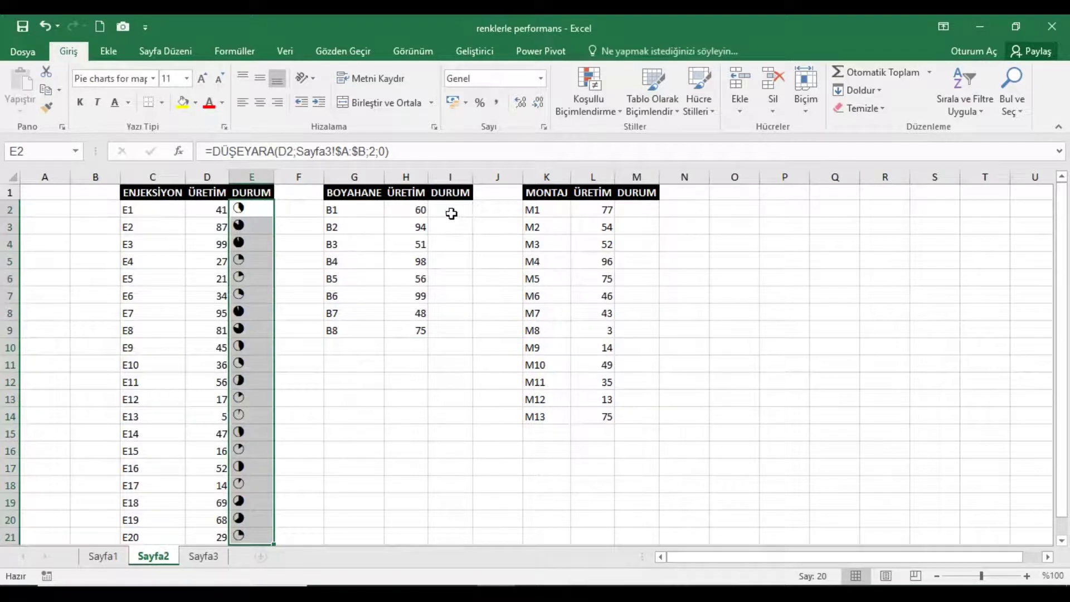
click(262, 215)
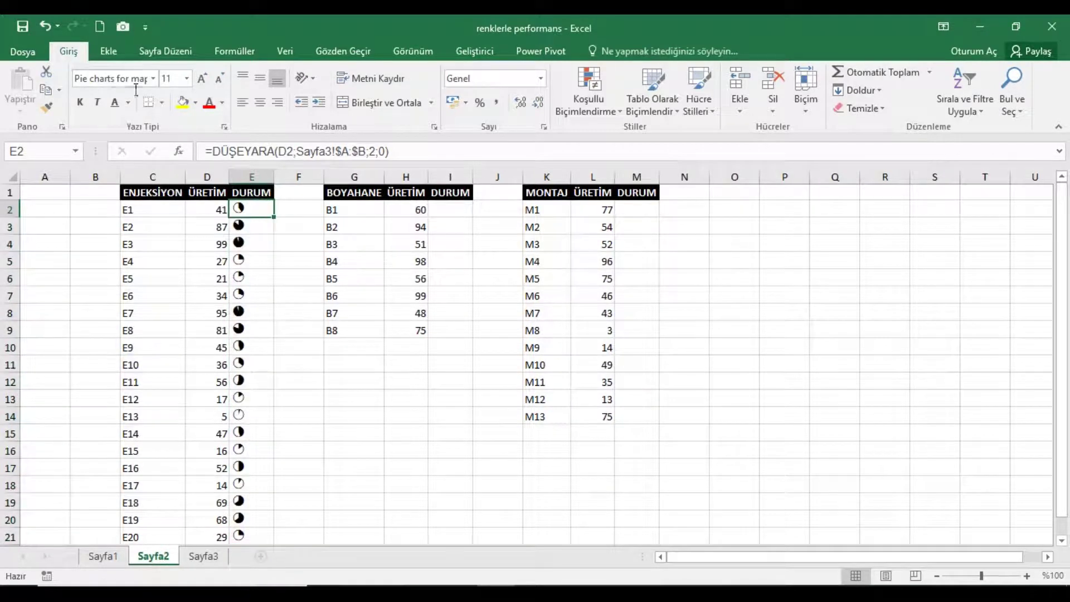
click(45, 90)
- Paste the pie lookup formula into I2 and fill it down to I9
click(449, 210)
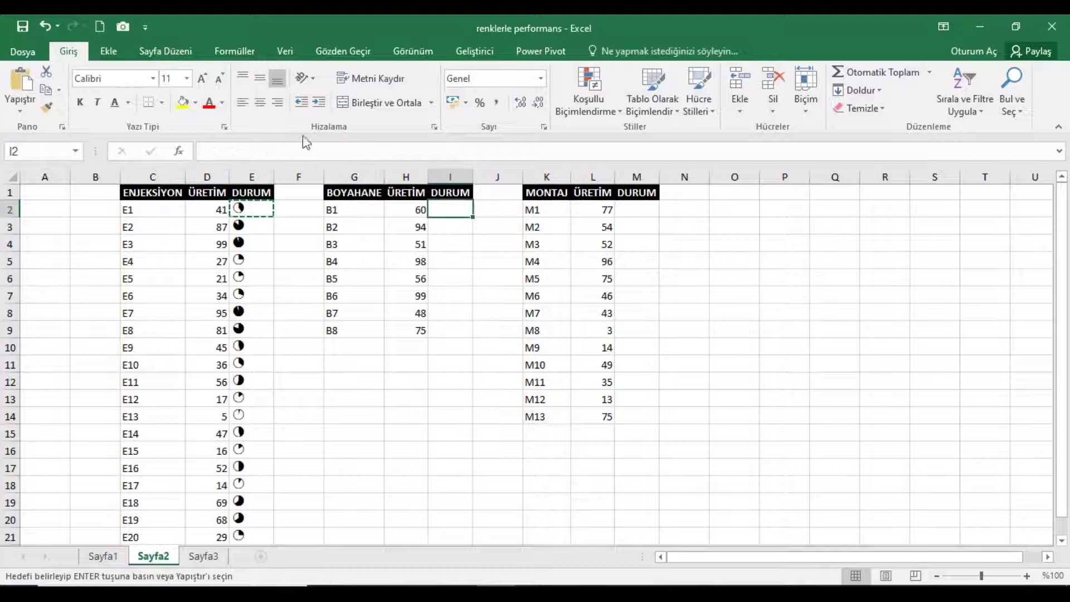
click(33, 87)
key(F2)
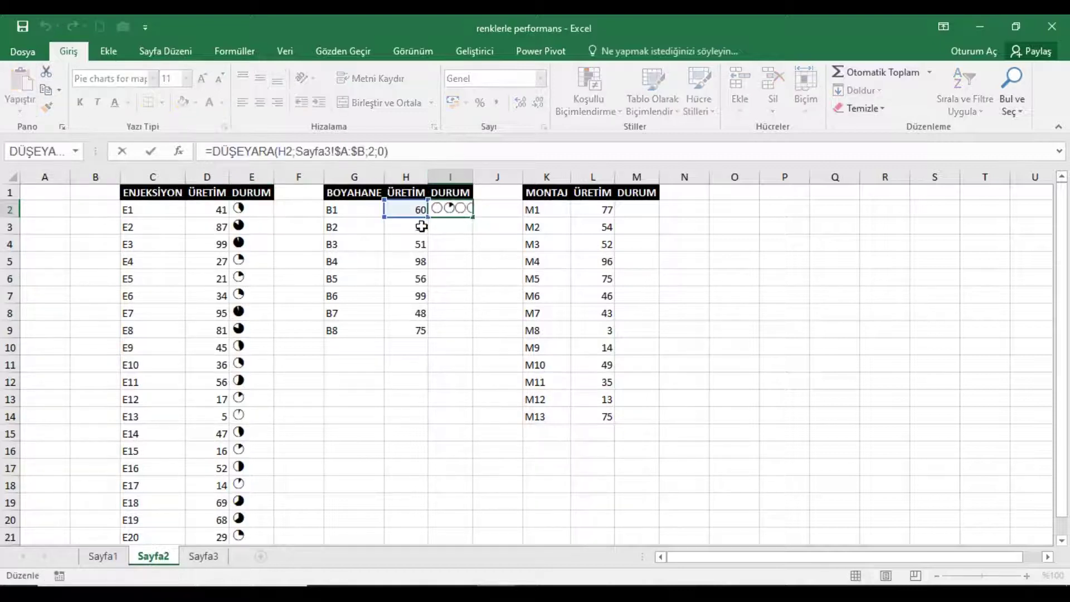
key(Return)
click(454, 212)
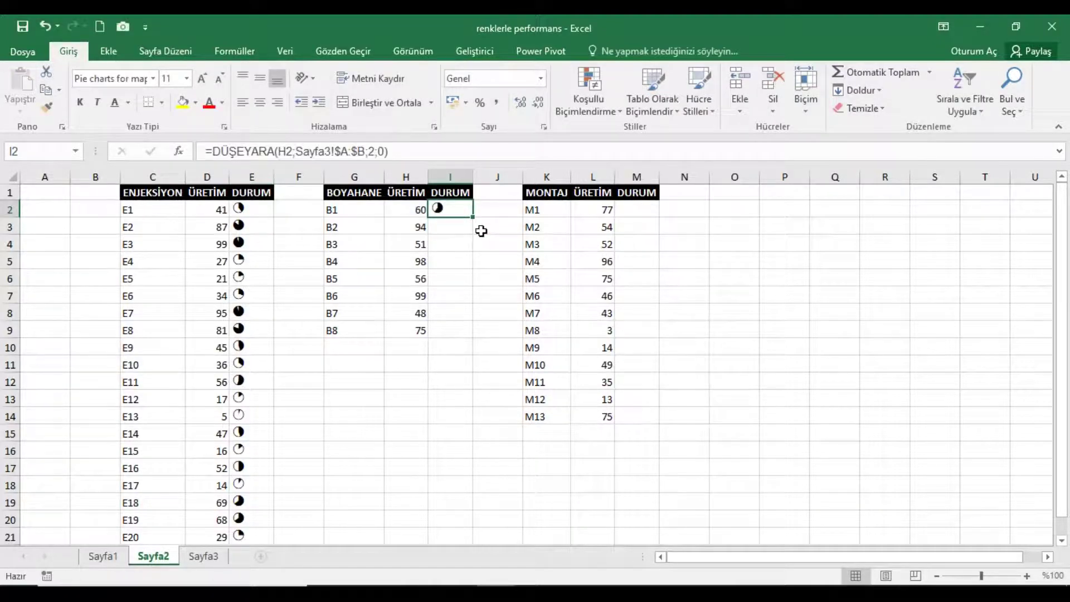
drag(480, 225, 485, 329)
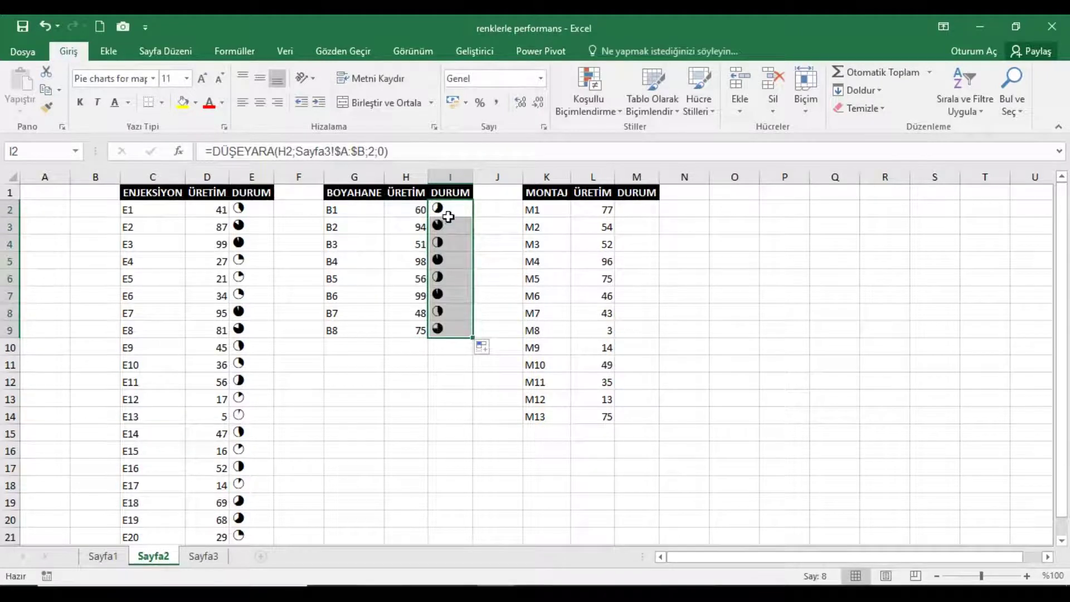
- Copy the formula from I2 into M2 and fill it down to M14
click(46, 89)
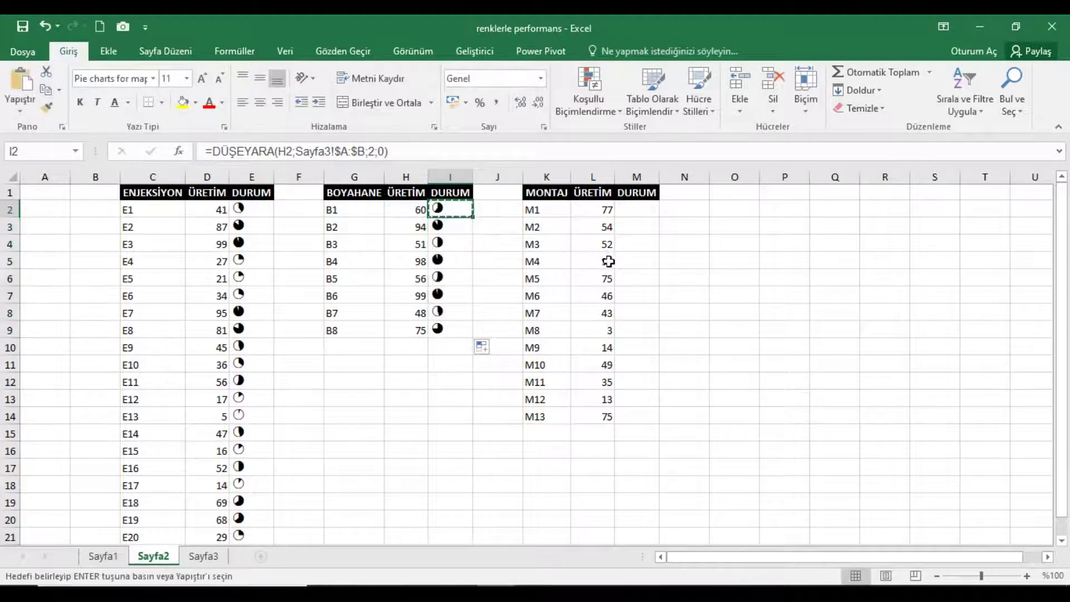
click(637, 211)
click(23, 84)
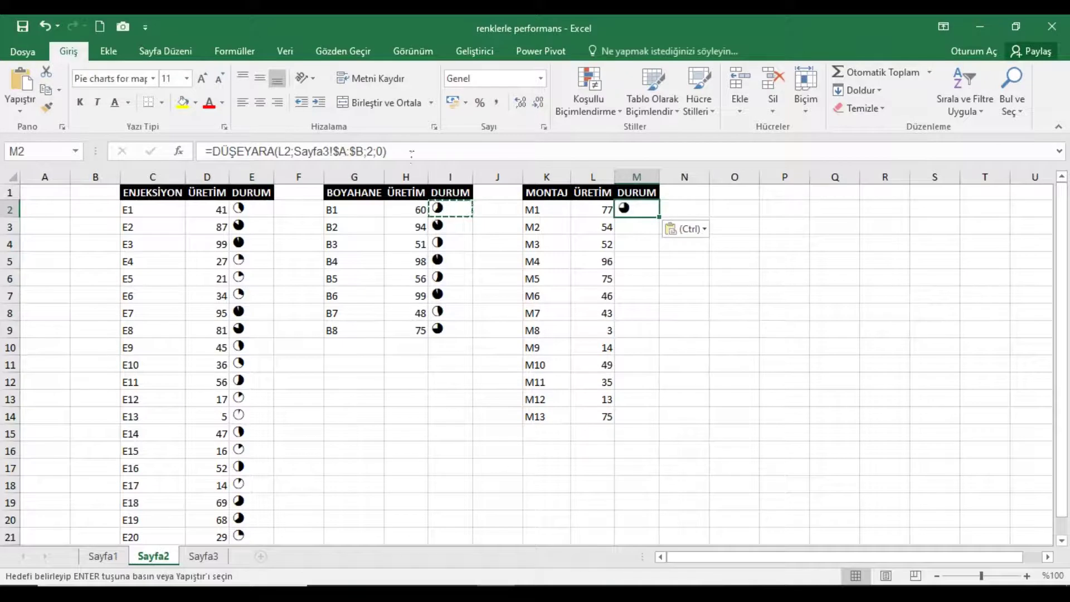
key(F2)
key(Return)
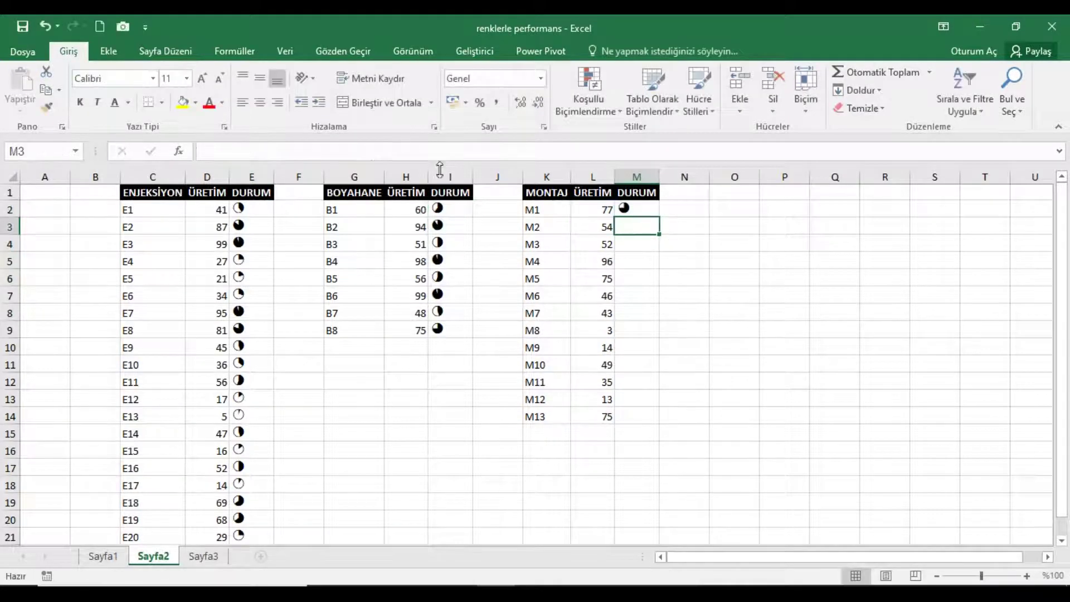
click(639, 210)
drag(659, 217, 663, 429)
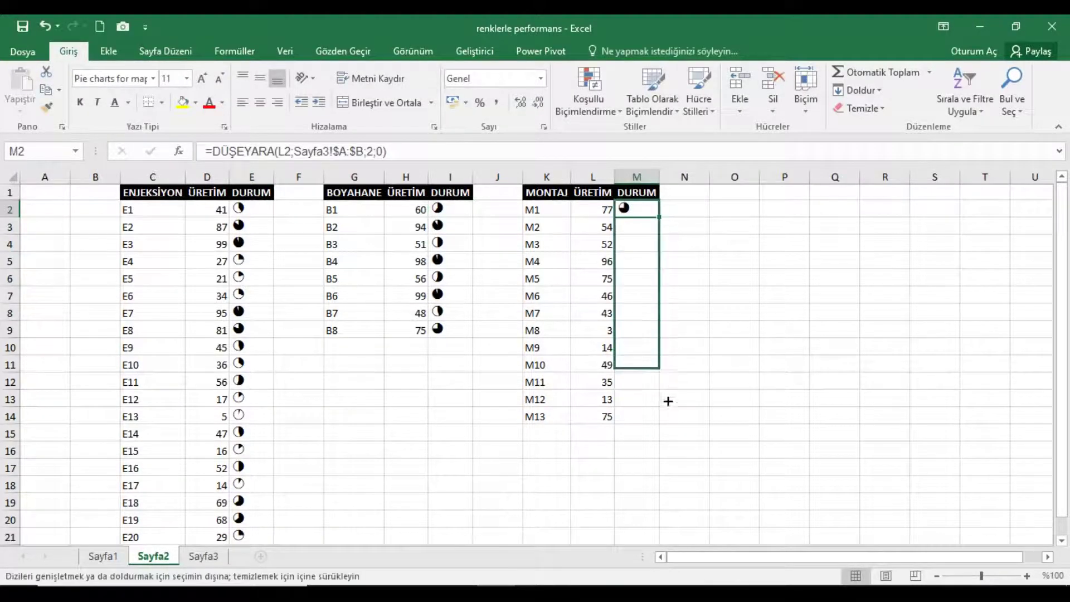
- Hide the sheet gridlines from the View tab
click(422, 50)
click(229, 106)
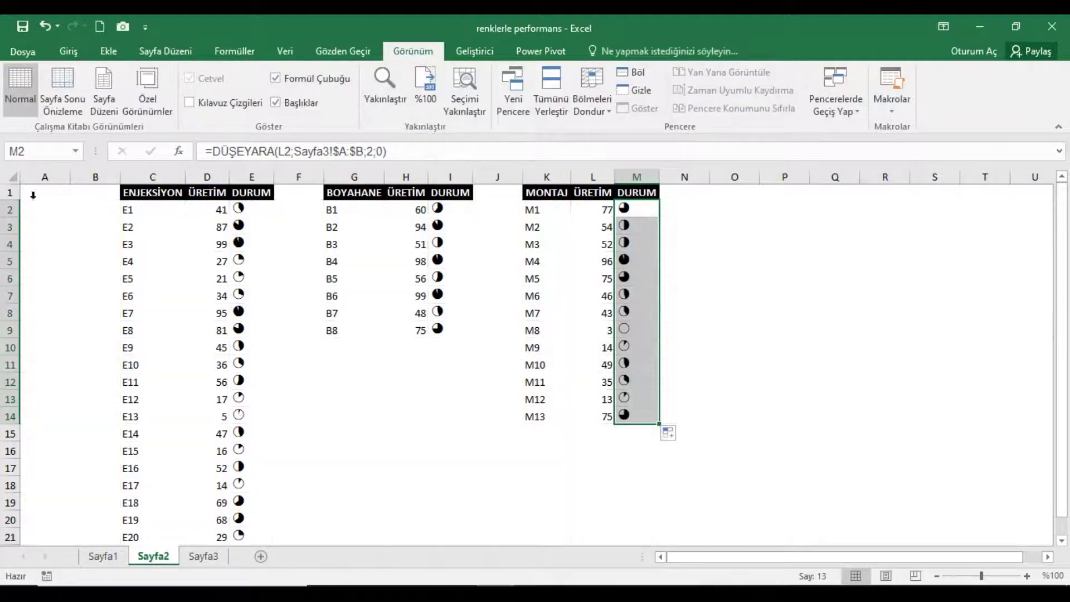
click(13, 178)
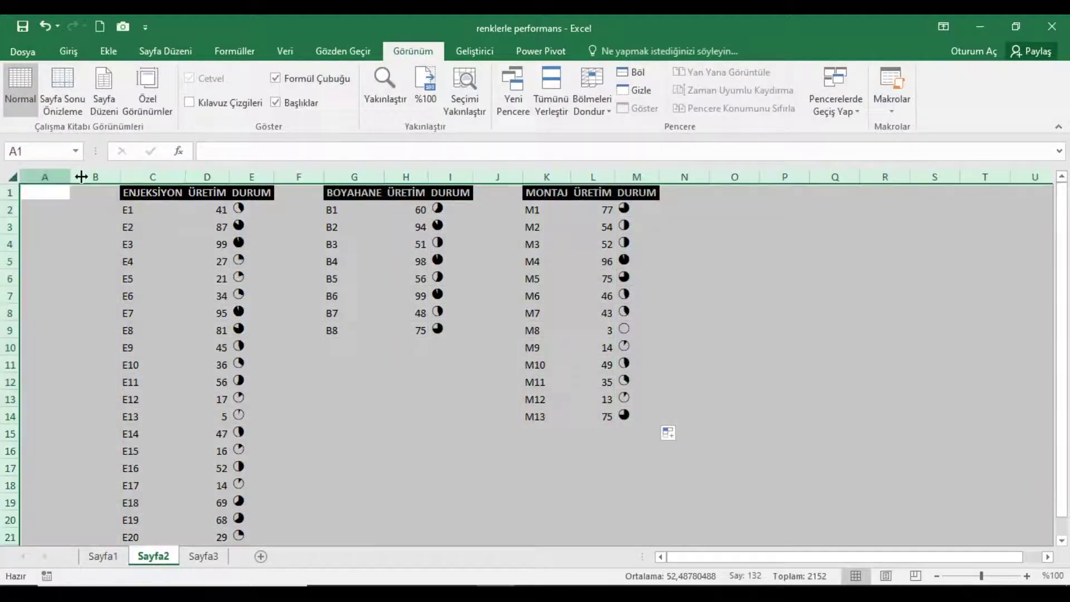
- Centre all table contents both vertically and horizontally
click(82, 55)
click(259, 78)
click(260, 102)
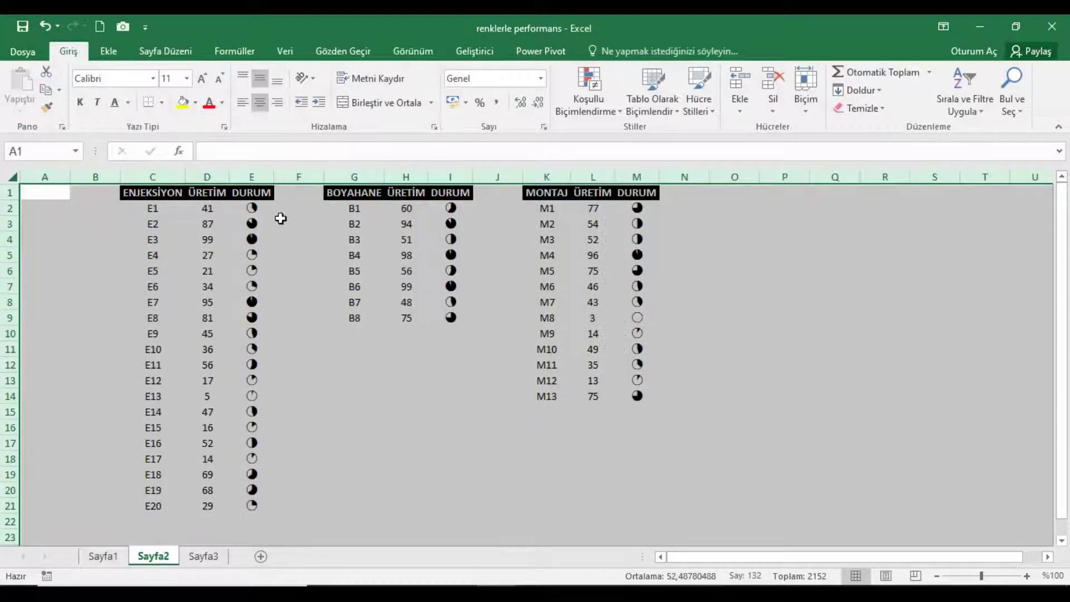
- Make the ENJEKSİYON DURUM glyphs in E2:E21 bold at font size 26
drag(255, 212, 252, 506)
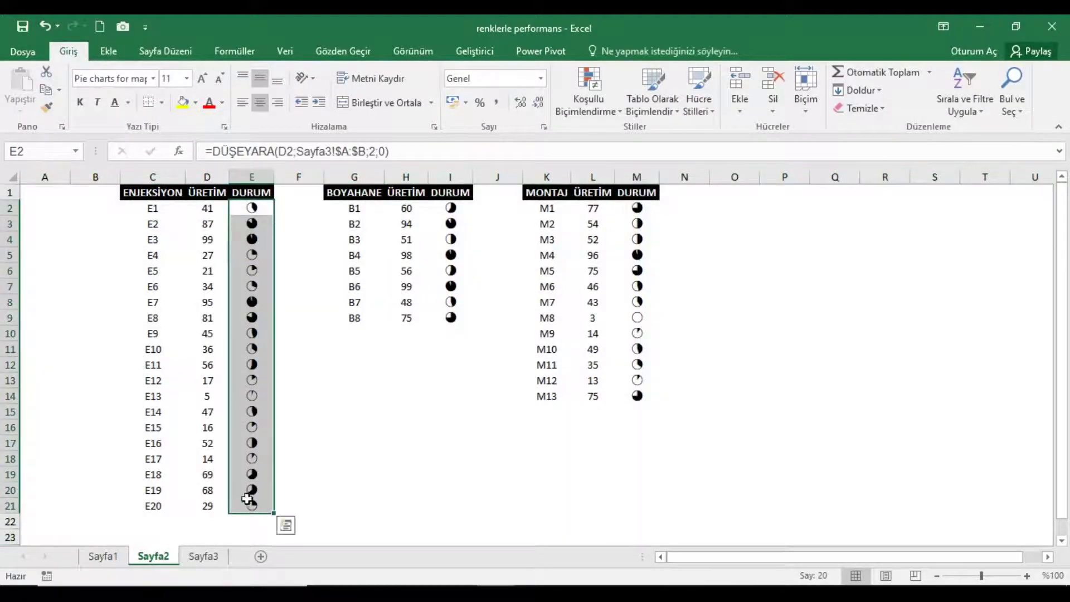
click(202, 78)
click(80, 102)
click(114, 102)
click(203, 78)
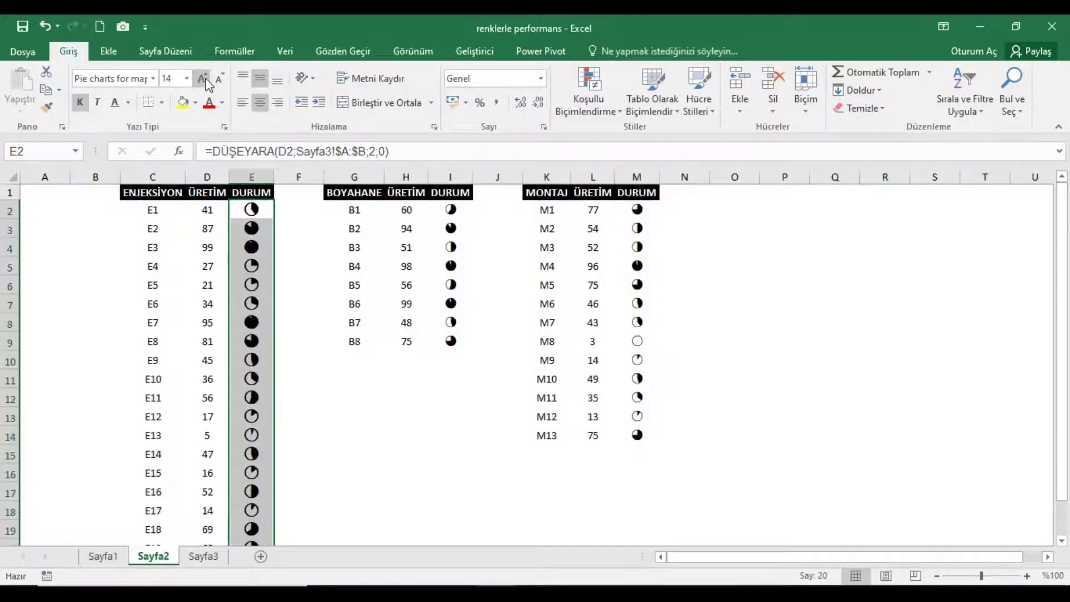
click(203, 78)
click(203, 78)
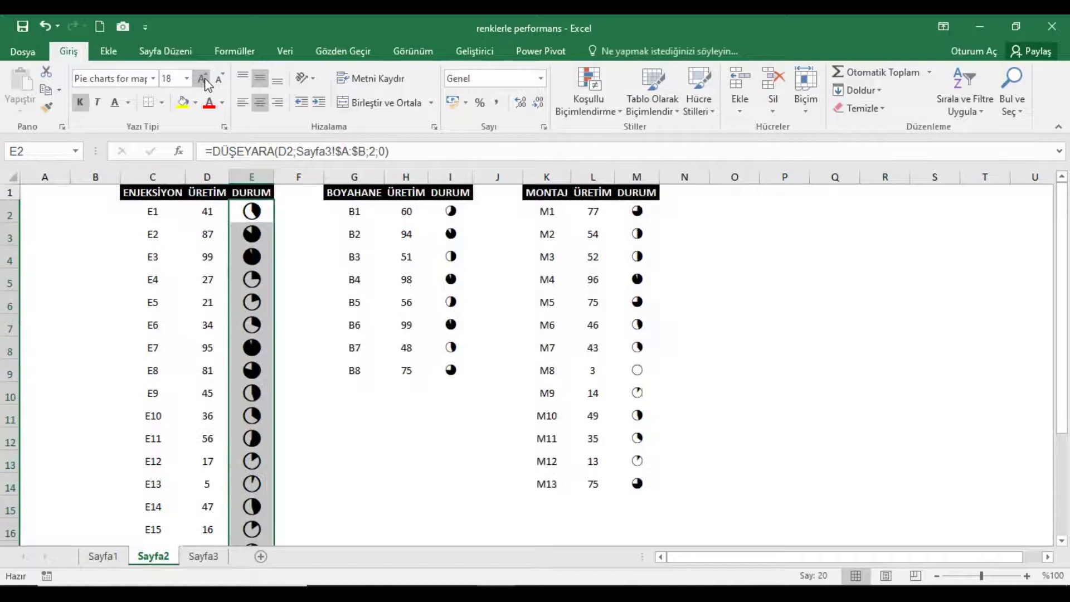
click(202, 79)
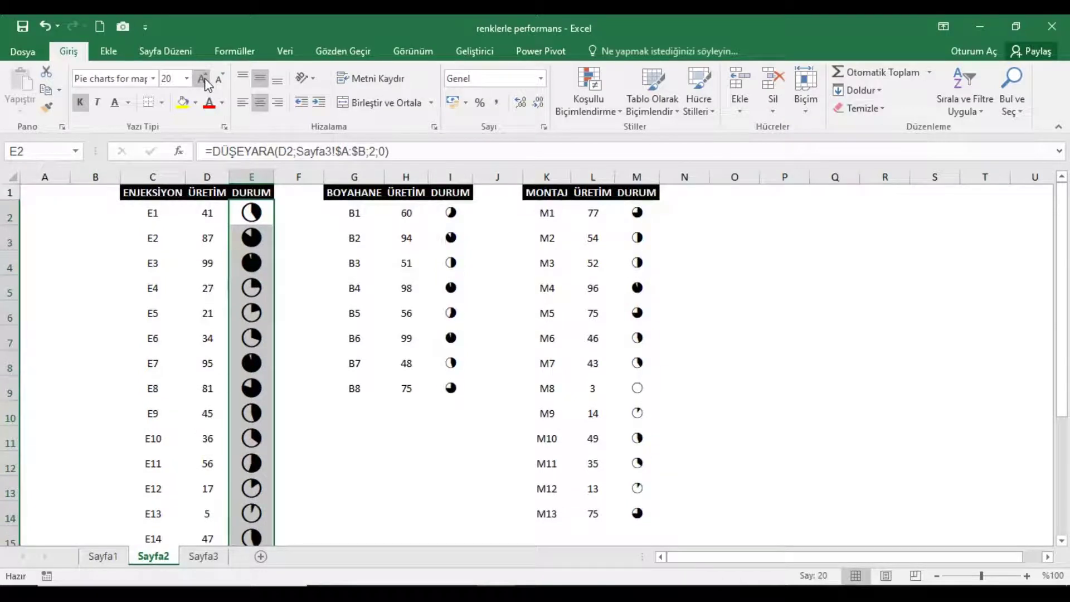
click(203, 78)
click(203, 78)
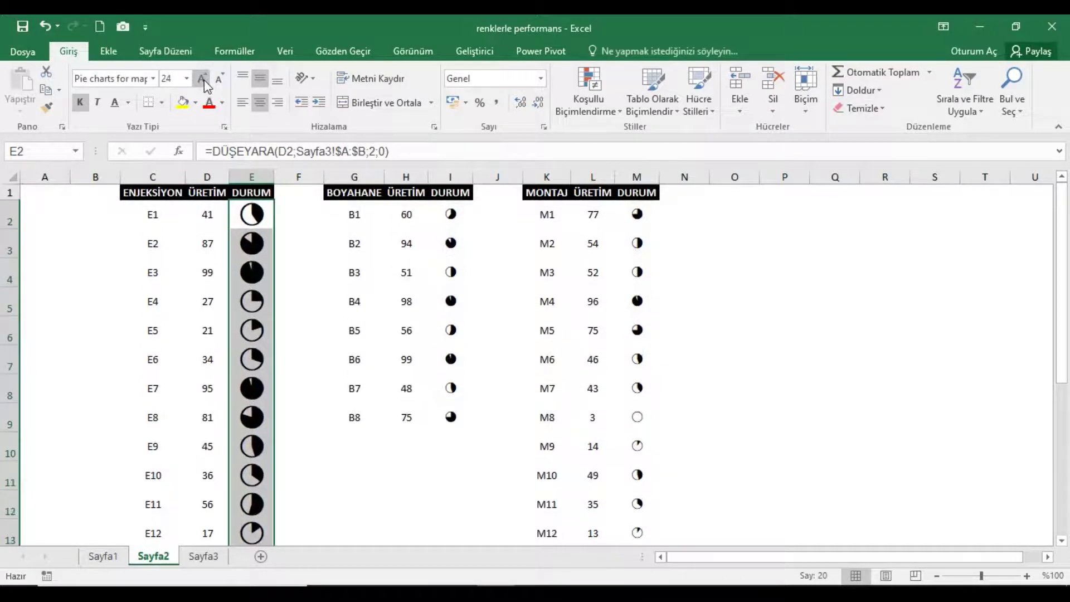
click(203, 78)
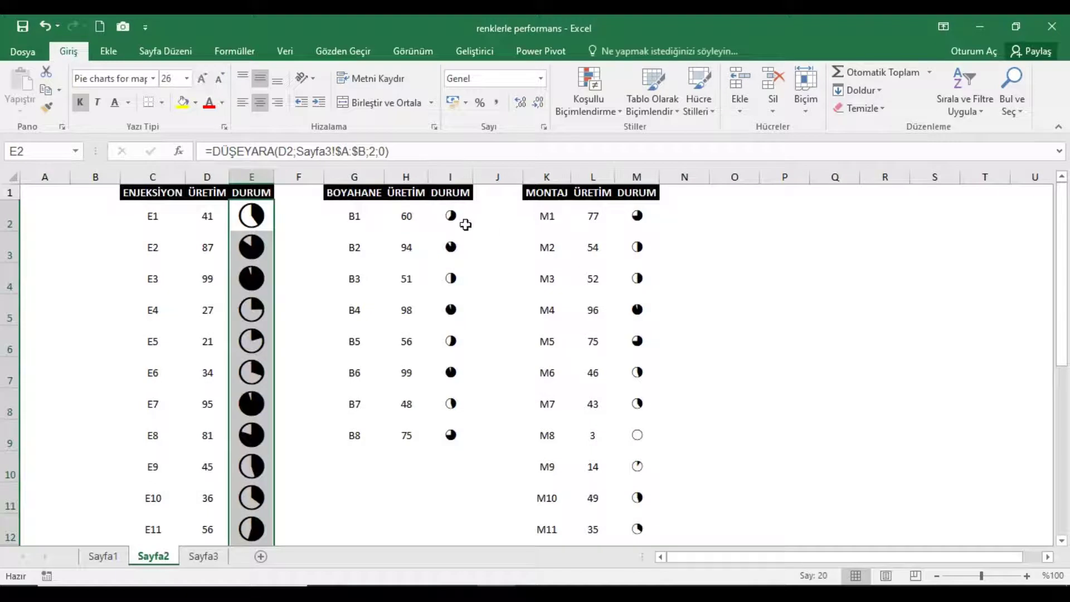
- Make the BOYAHANE and MONTAJ DURUM glyphs in columns I and M bold at size 26
drag(465, 221, 451, 438)
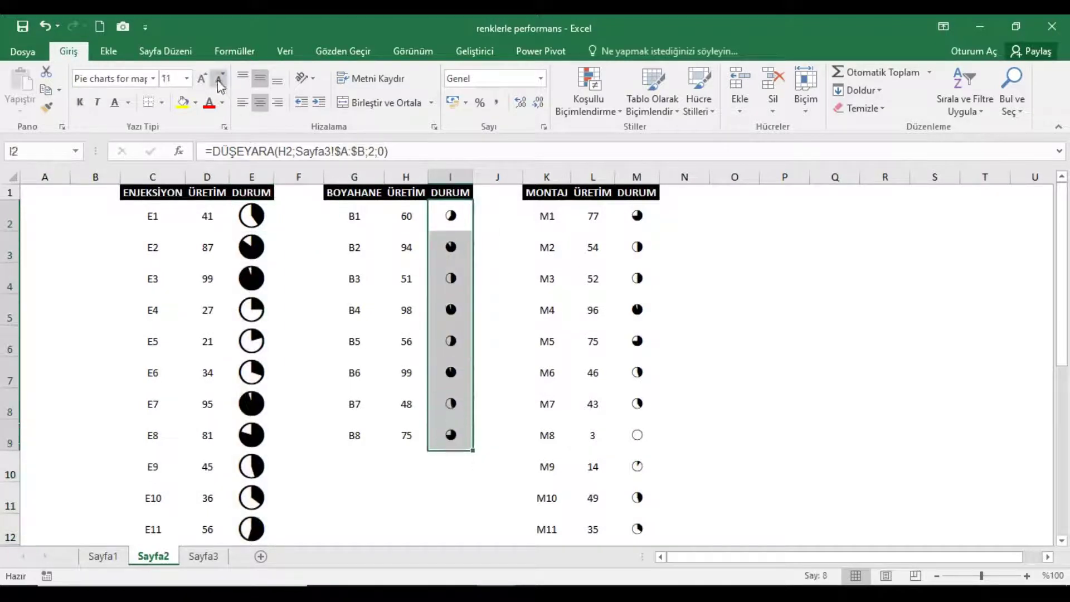
click(80, 102)
click(202, 79)
click(202, 78)
click(202, 79)
click(202, 79)
click(202, 78)
click(202, 79)
click(202, 79)
click(202, 78)
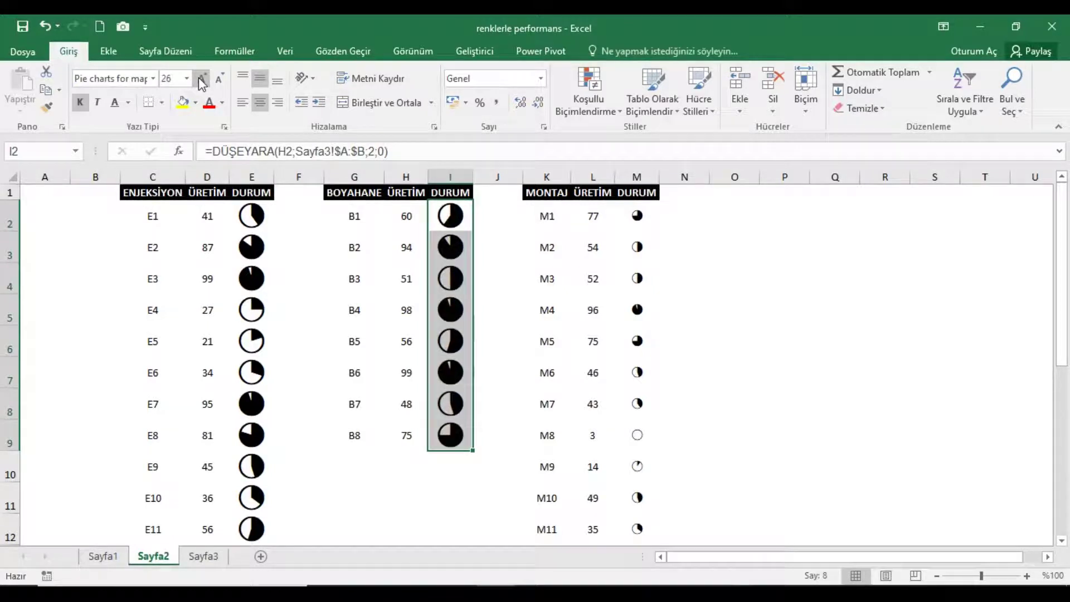
mouse_move(636, 217)
mouse_down()
mouse_move(660, 498)
mouse_move(640, 485)
mouse_up()
click(79, 102)
click(203, 79)
click(202, 79)
click(202, 79)
click(202, 79)
click(203, 78)
click(205, 82)
click(205, 82)
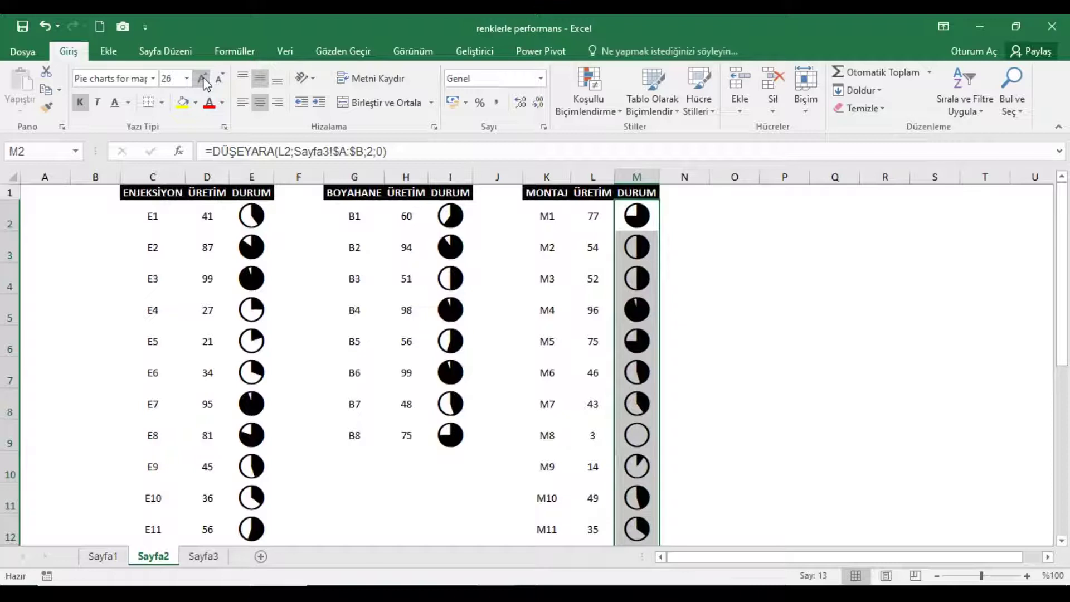
- Reselect the ENJEKSİYON DURUM cells in column E for conditional formatting
mouse_move(269, 219)
mouse_down()
mouse_move(270, 567)
mouse_move(273, 504)
mouse_move(263, 530)
mouse_up()
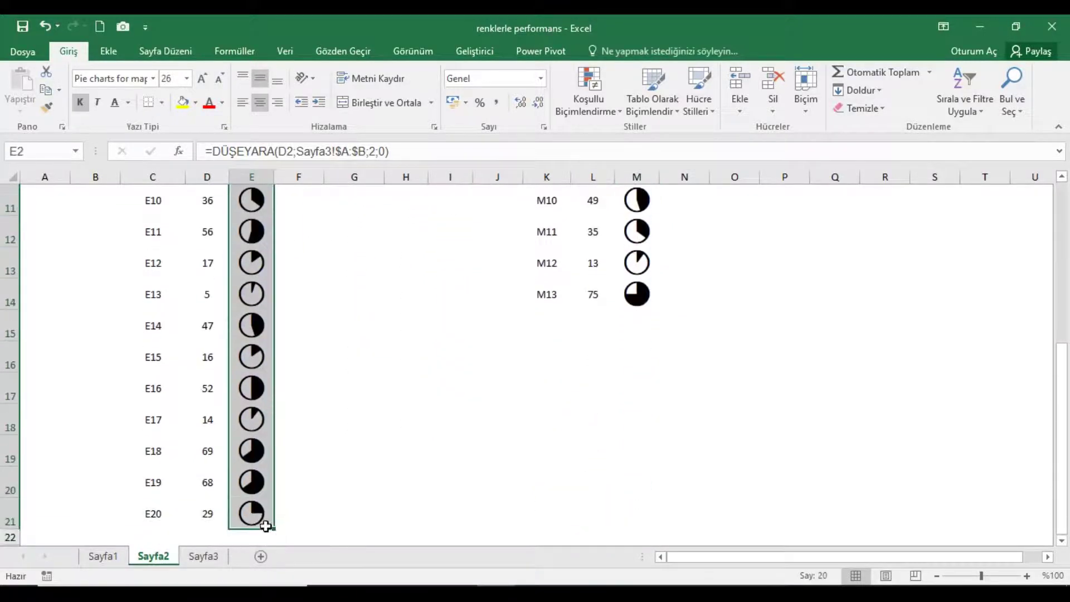
scroll(267, 272, up, 3)
click(611, 116)
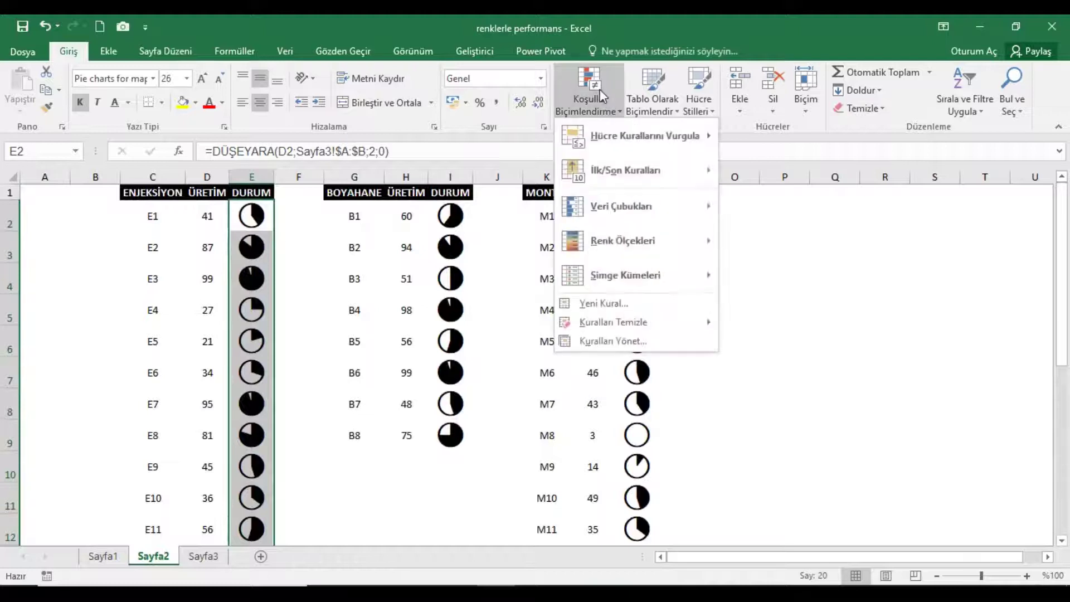
- Add a formula rule =$D2>=80 that turns the E2:E21 DURUM pies green
click(597, 303)
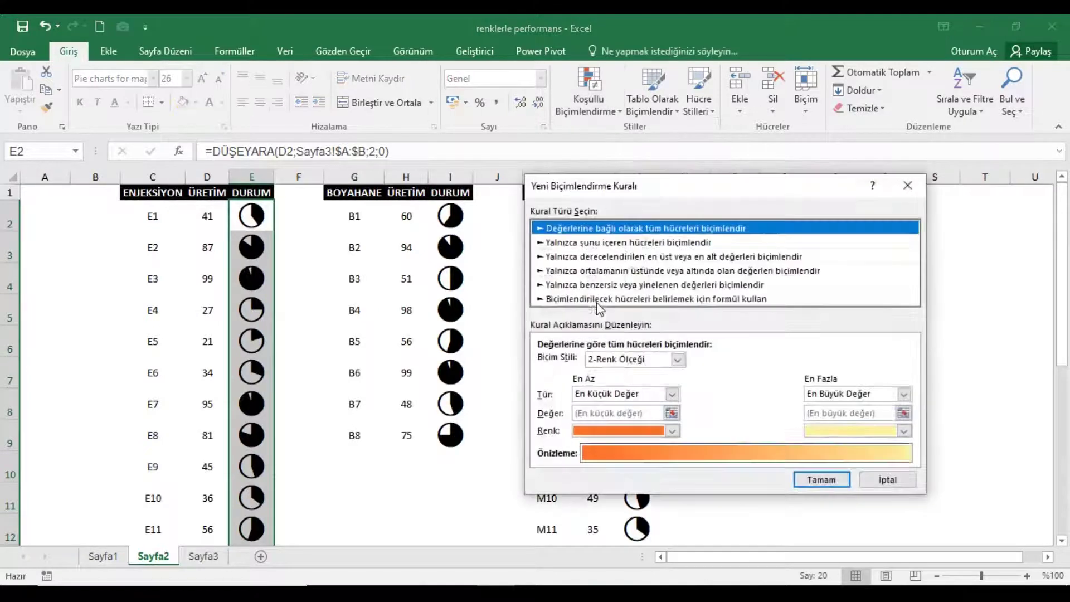
click(572, 299)
click(592, 363)
text(=)
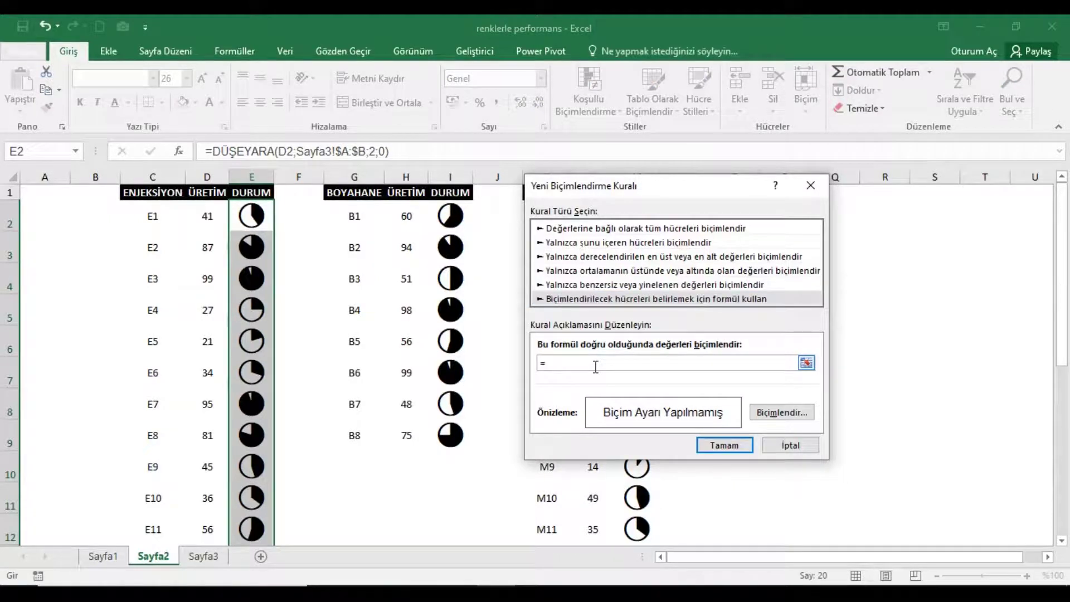
click(215, 228)
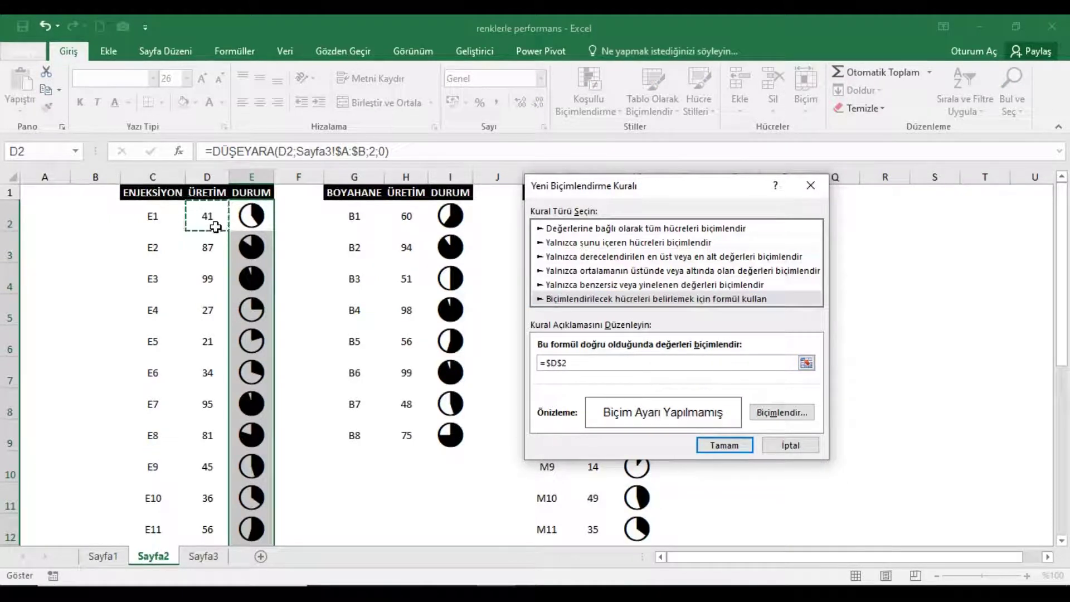
text(>=80)
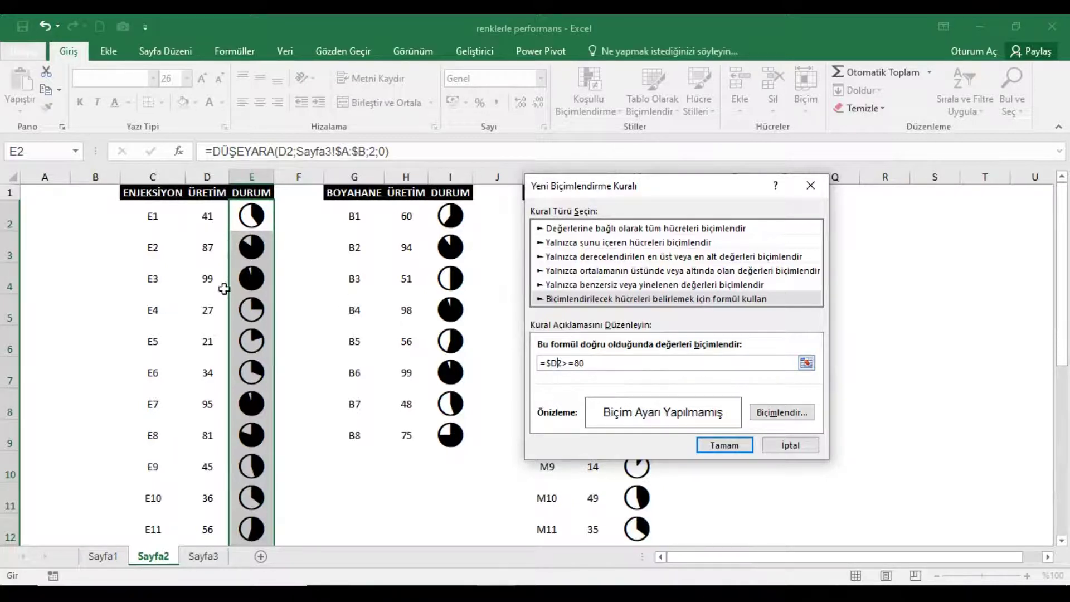
click(779, 413)
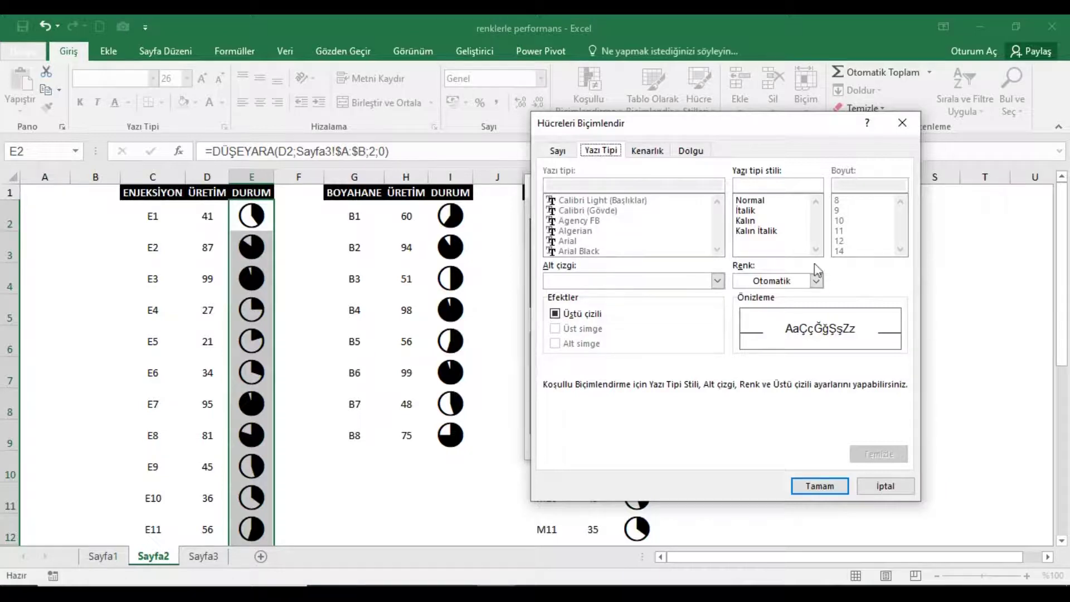
click(817, 282)
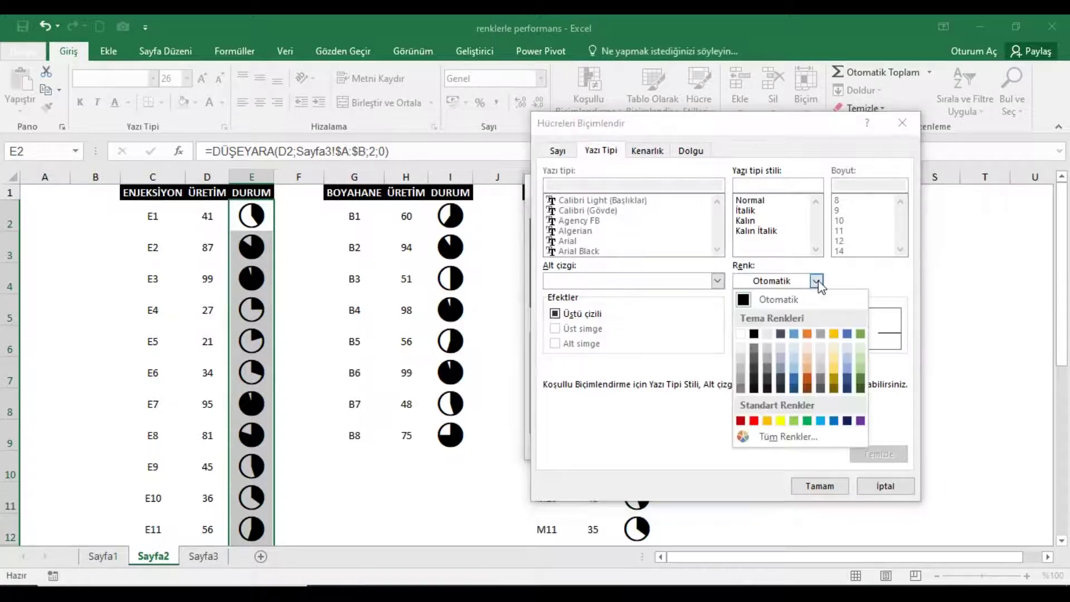
click(808, 422)
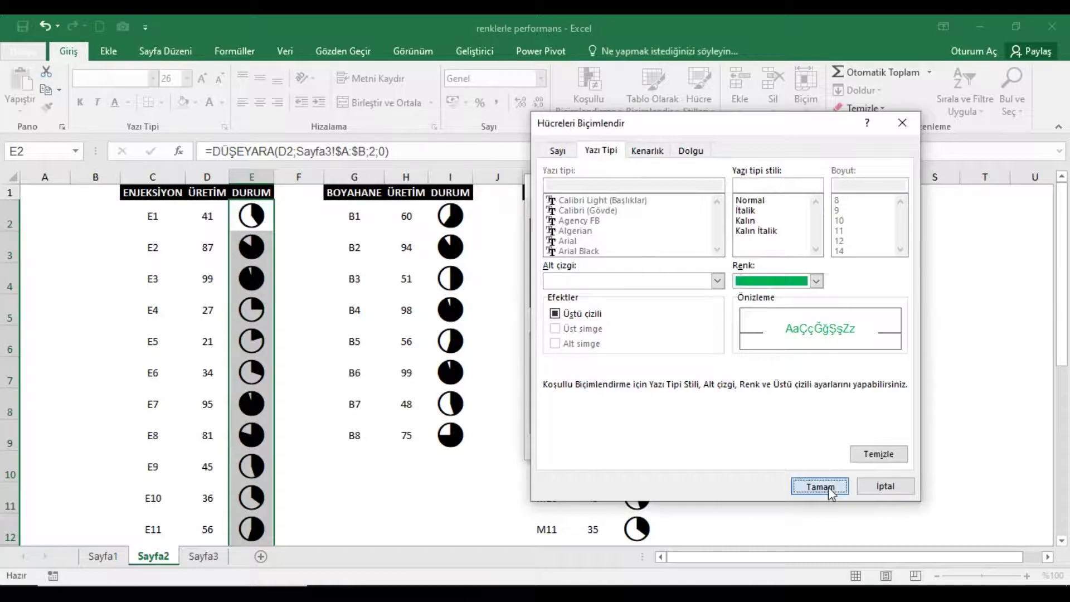
click(828, 485)
click(727, 446)
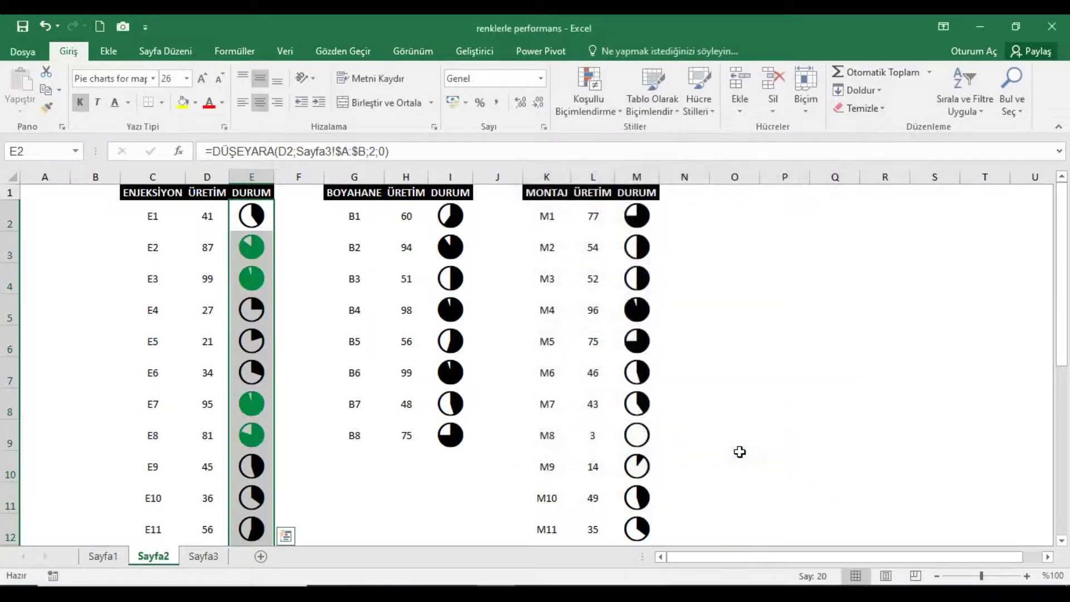
click(586, 89)
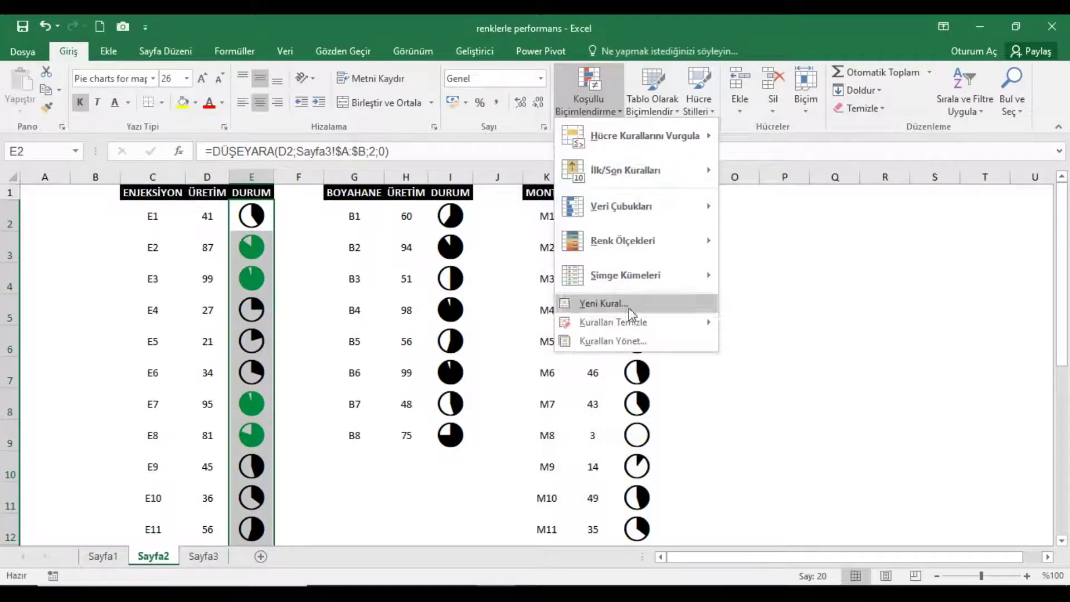
- From the rules manager, start a new formula rule =$D2>=60 and copy its formula text
click(626, 340)
click(475, 260)
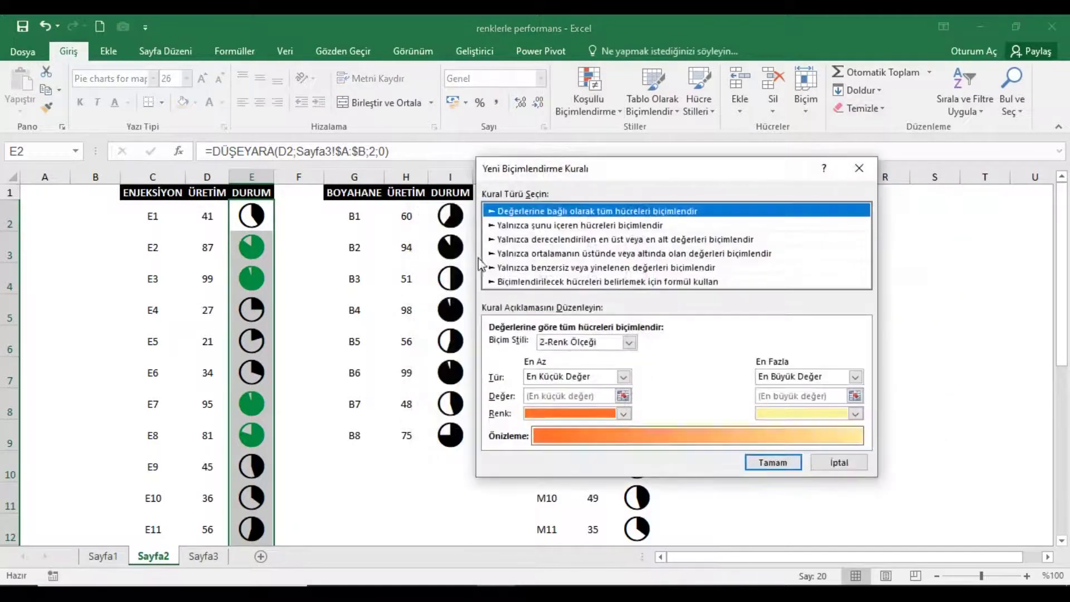
click(577, 283)
click(536, 351)
text(=)
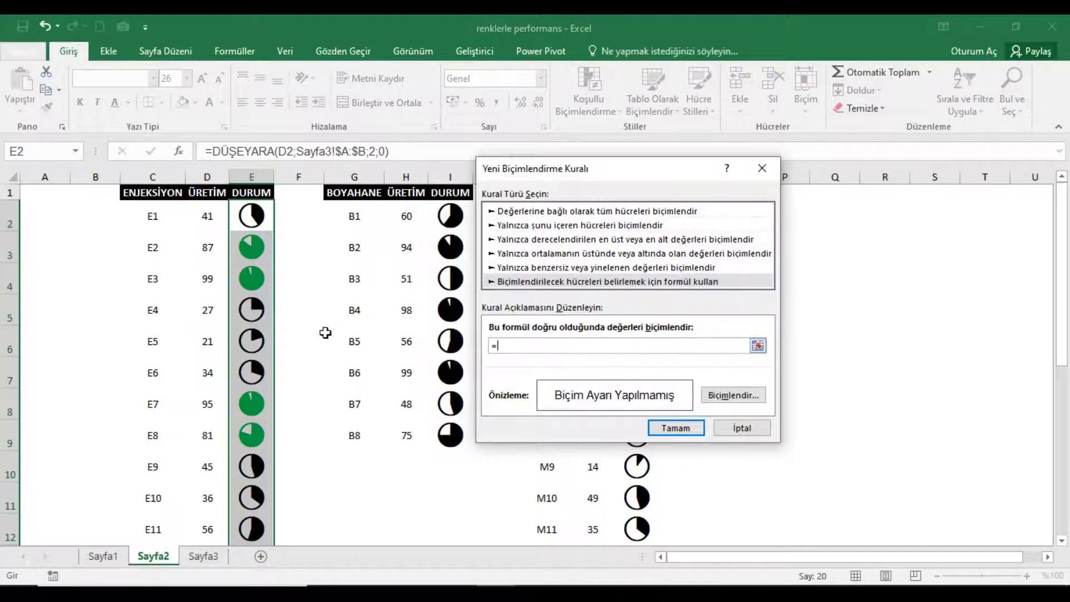
click(206, 236)
text($D2>=60)
drag(549, 347, 490, 347)
right_click(514, 350)
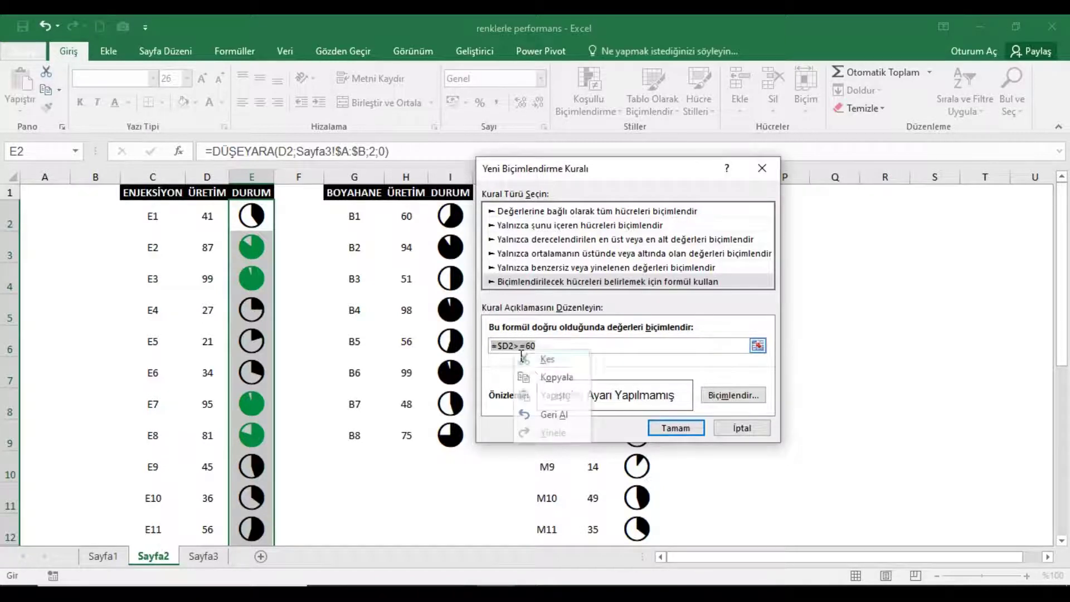
click(535, 376)
- Give the >=60 rule a blue font and move it below the >=80 rule
click(733, 395)
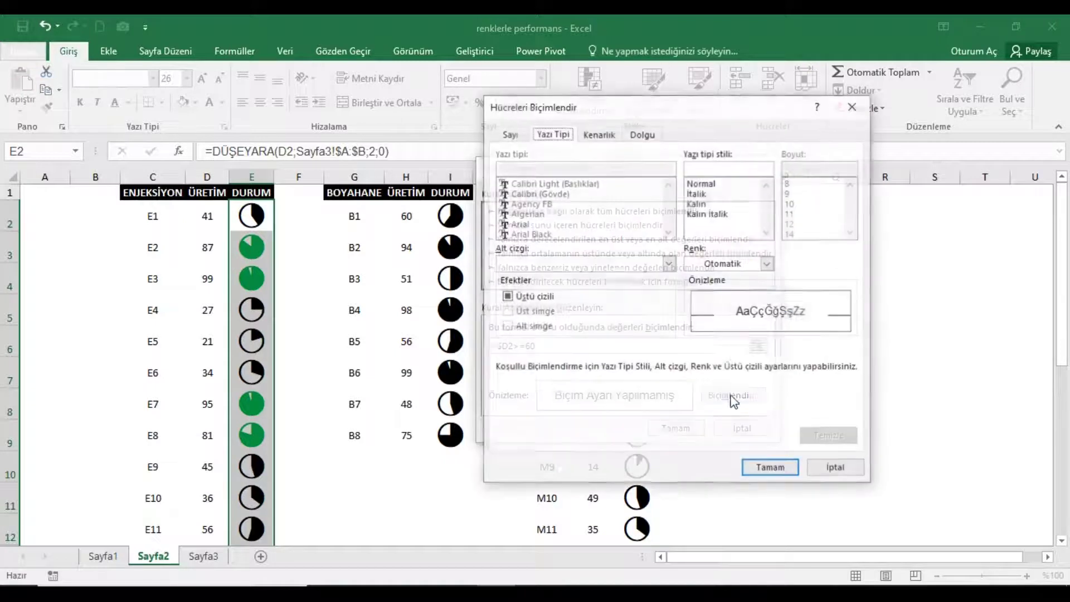
click(769, 263)
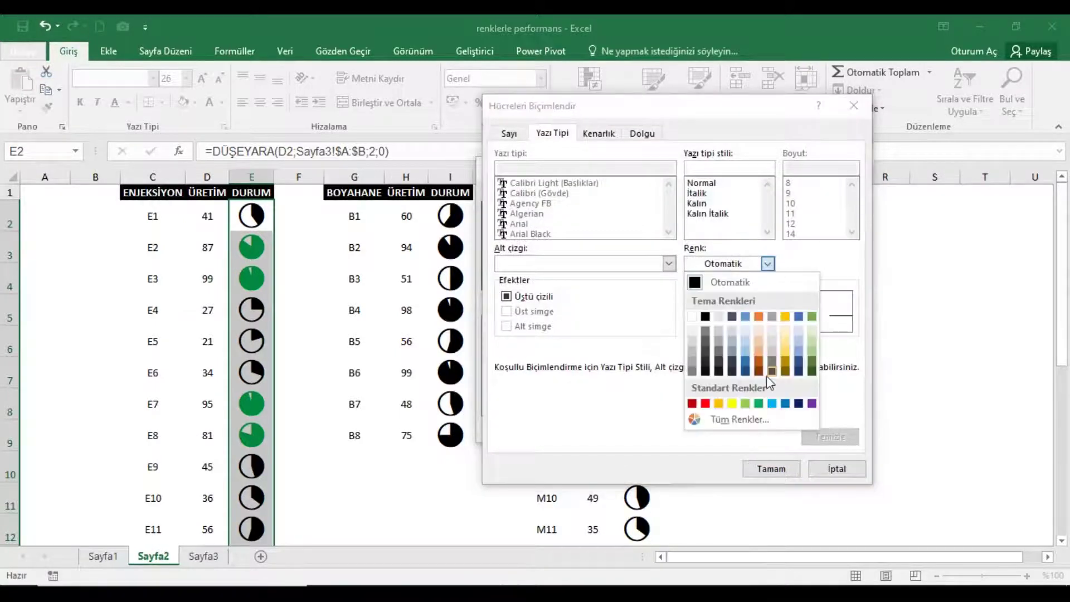
click(786, 403)
click(771, 468)
click(669, 428)
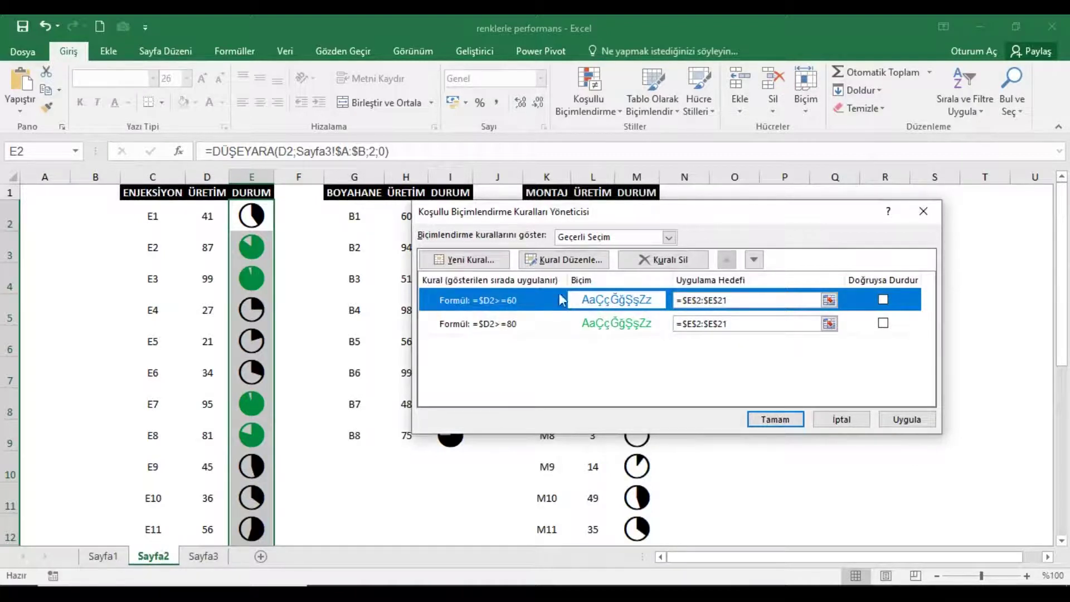
click(754, 259)
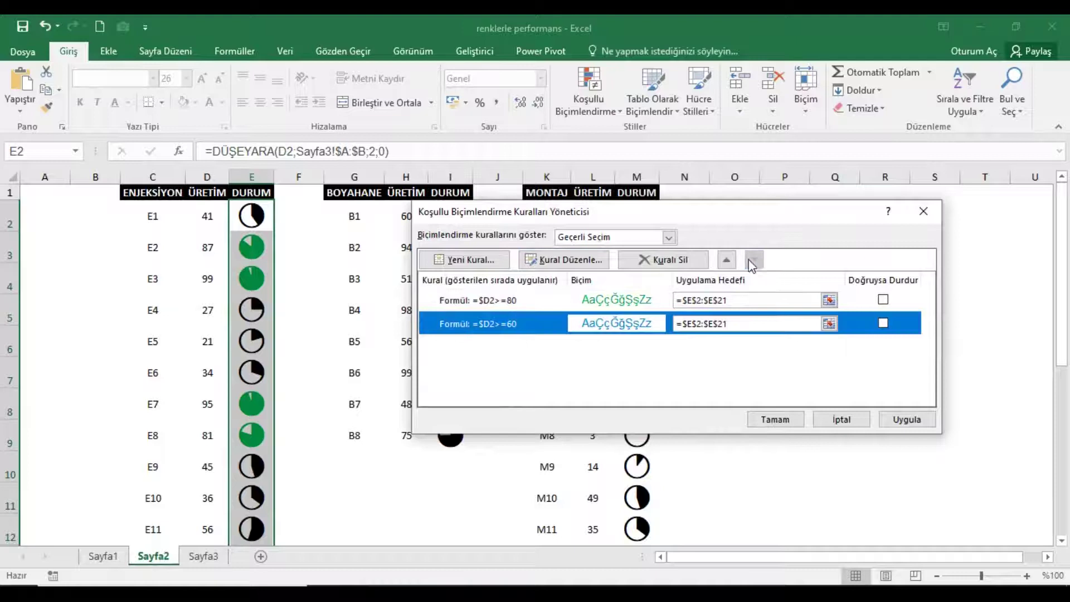
click(464, 260)
- Add a formula rule =$D2>=40 with orange font for the DURUM pies
click(530, 282)
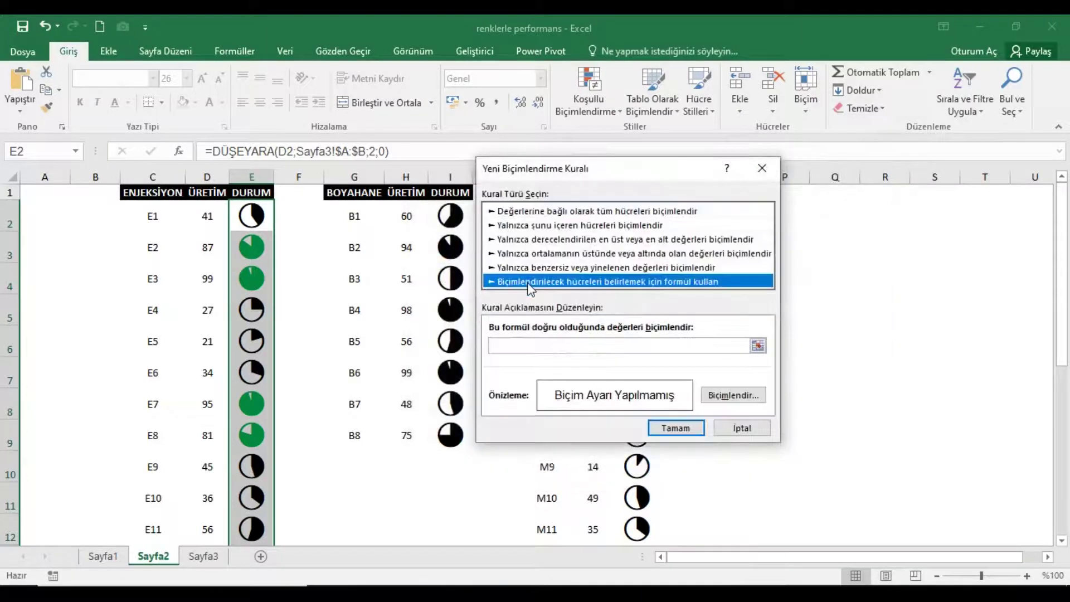
click(537, 347)
text(=$D2>=60)
key(BackSpace)
click(732, 395)
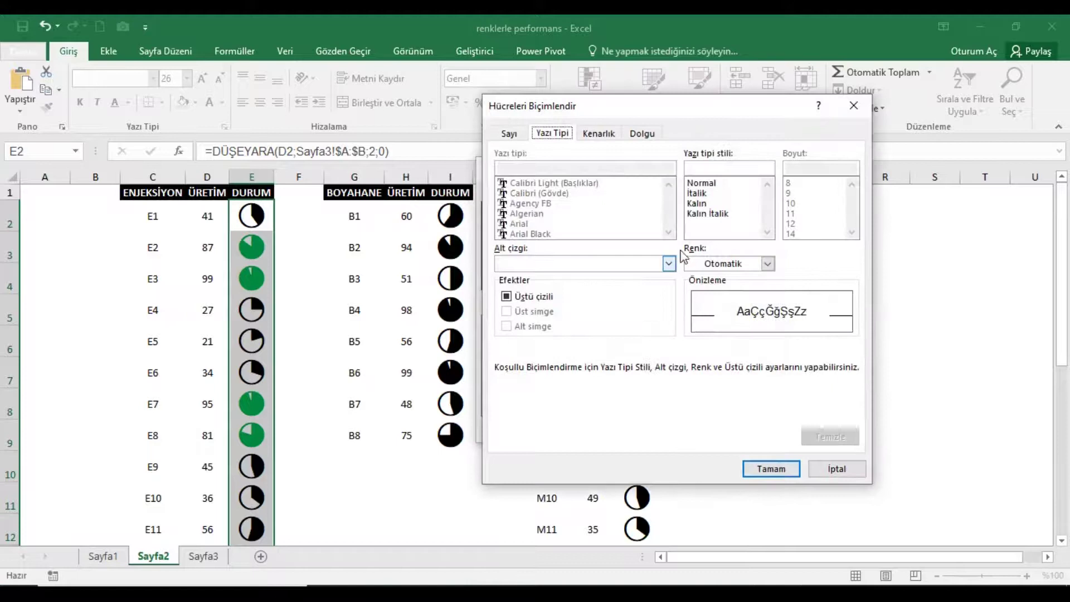
click(769, 265)
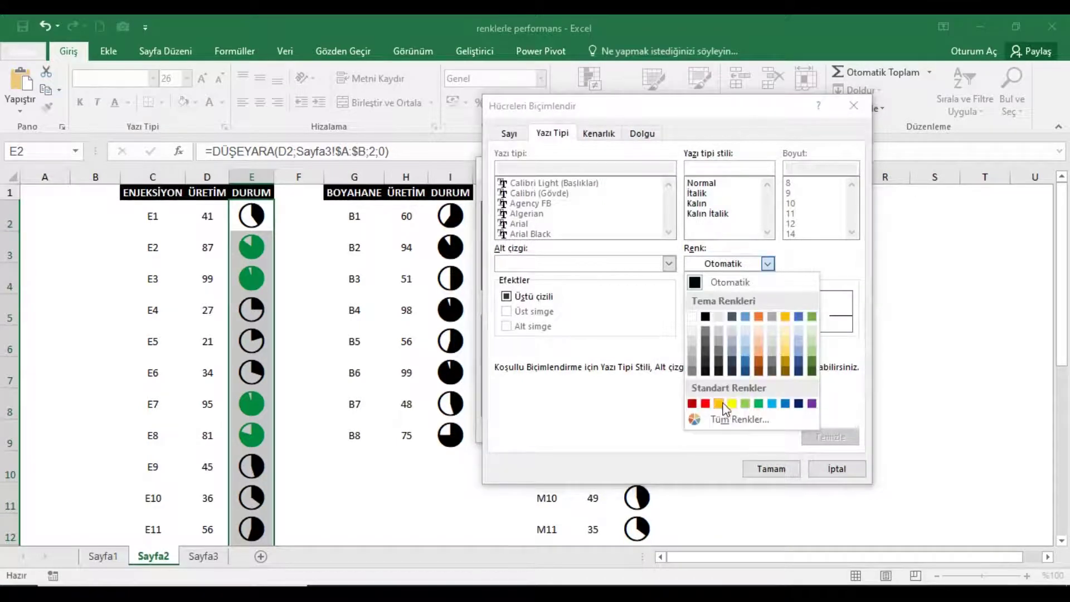
click(759, 368)
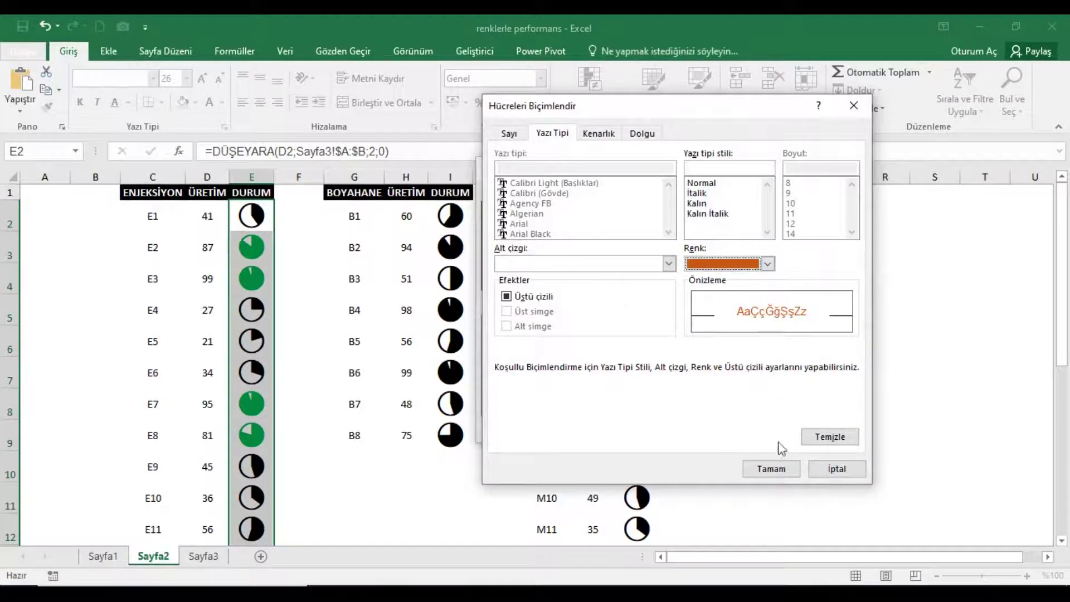
click(770, 470)
click(684, 430)
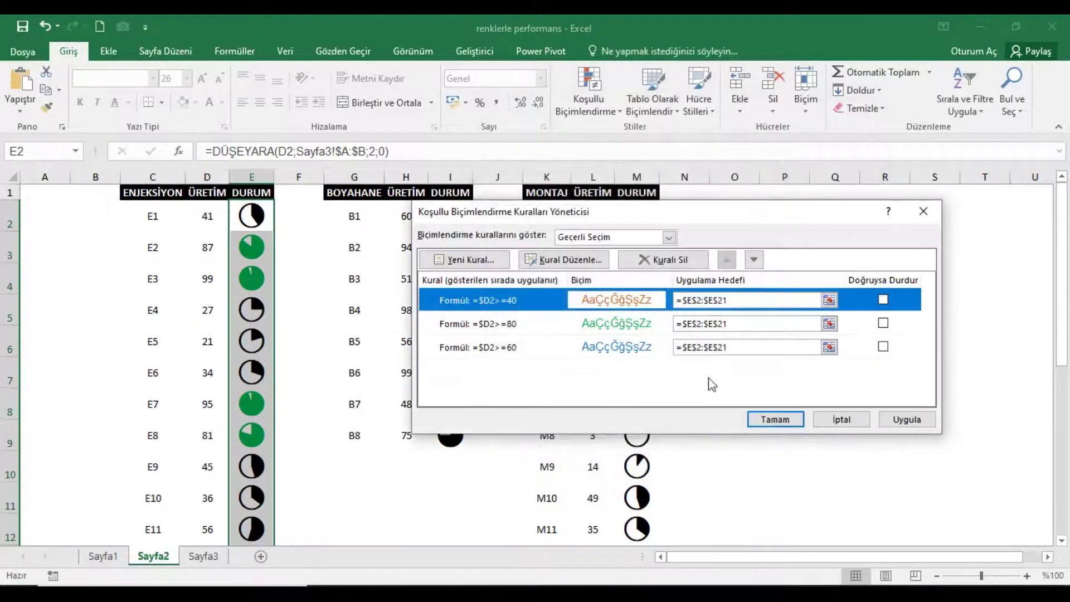
- Move the >=40 rule down twice and begin another formula rule with =$D2>=60
click(753, 259)
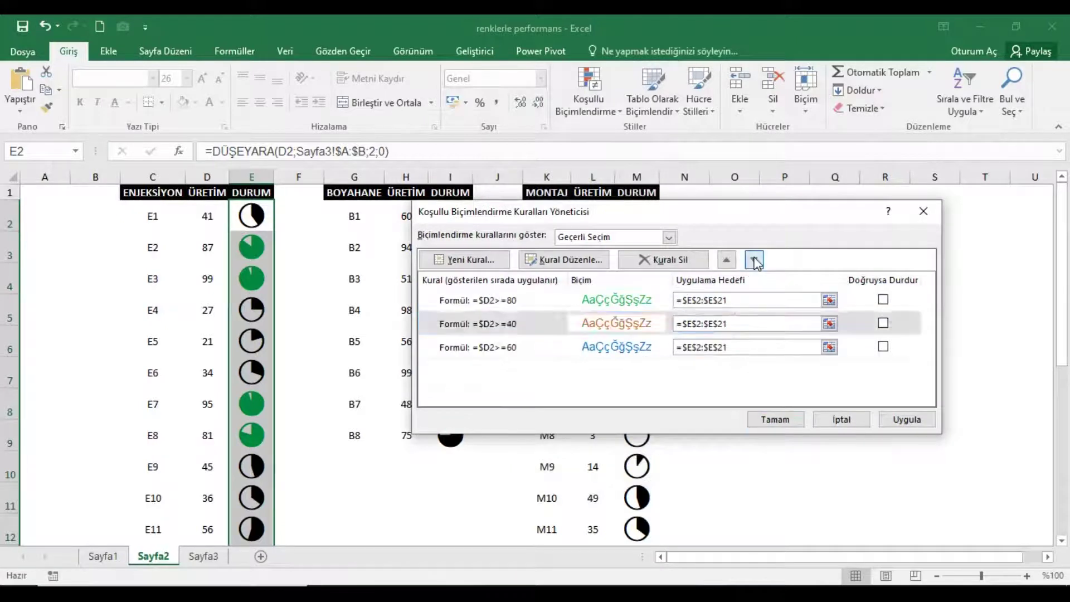
click(753, 259)
click(501, 262)
click(574, 283)
text(=$D2>=60)
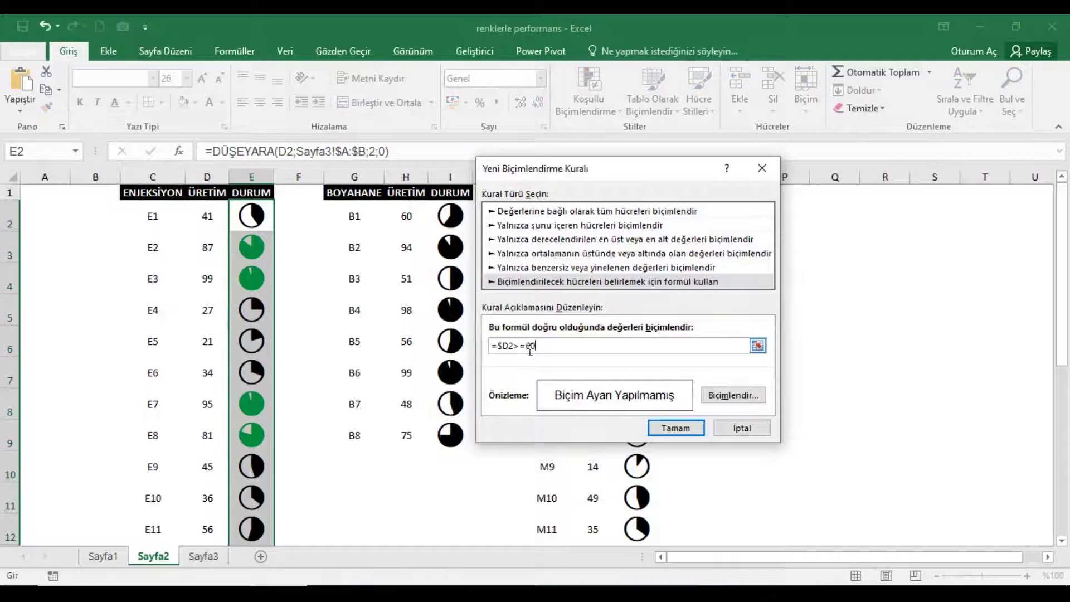
- Change the threshold to =$D2>=20 and give the rule a yellow-orange font
key(Left)
key(BackSpace)
text(2)
click(724, 397)
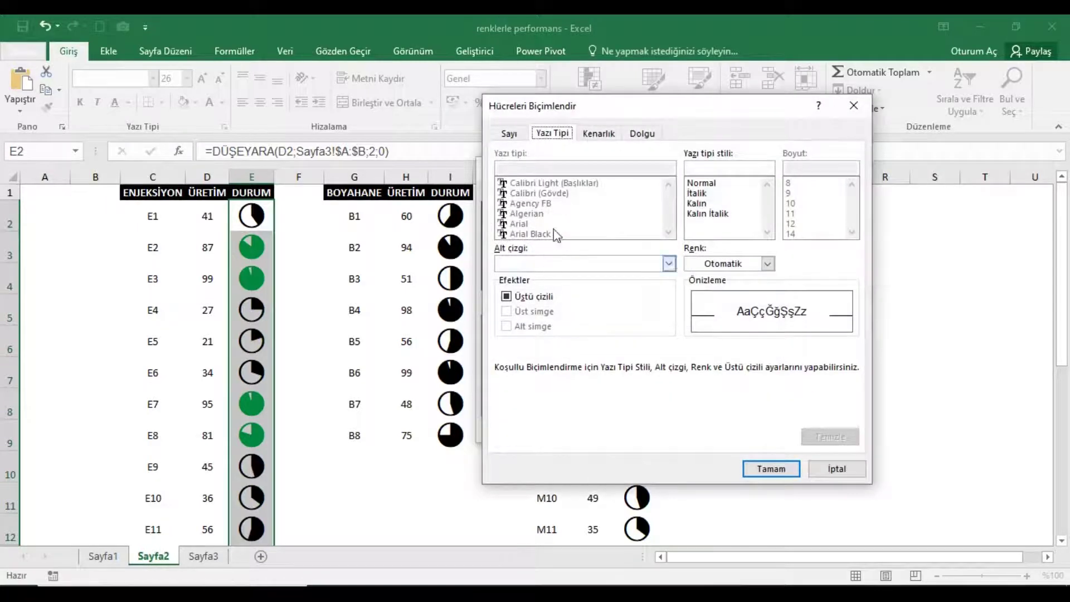
click(768, 263)
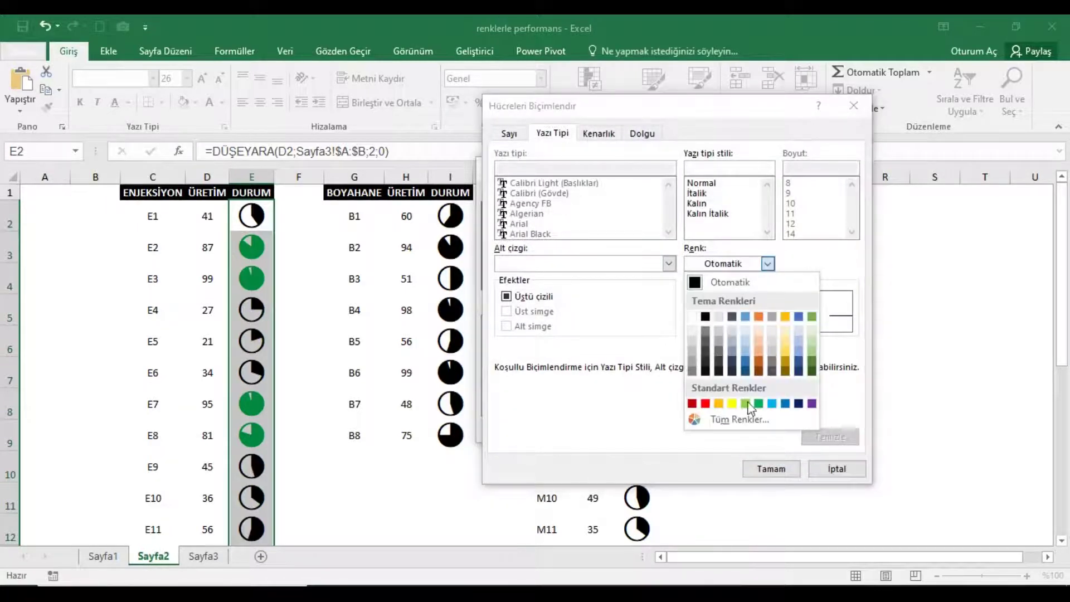
click(719, 403)
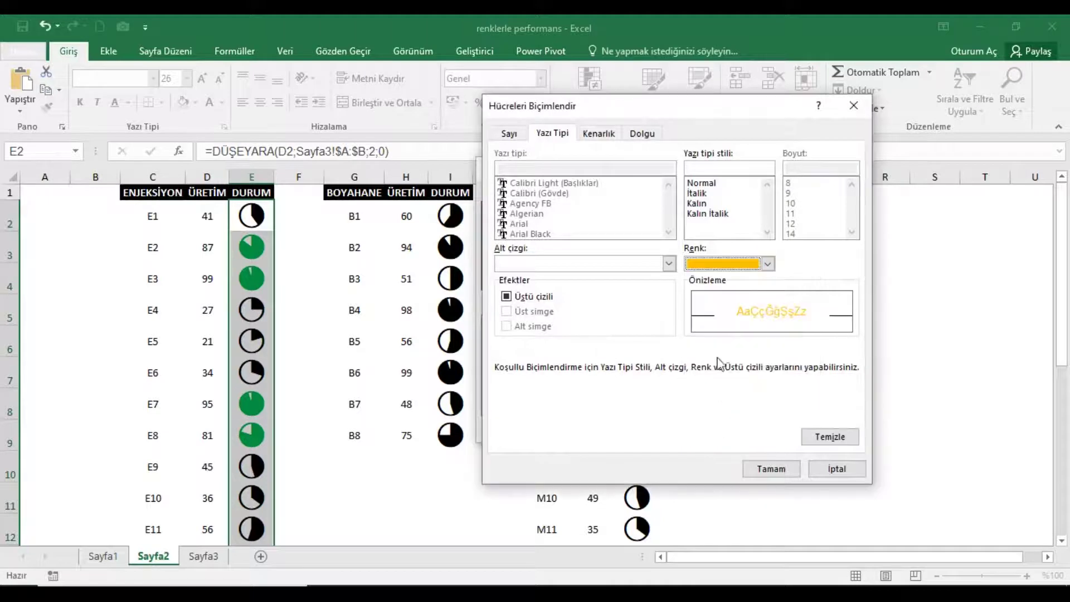
click(769, 475)
click(678, 429)
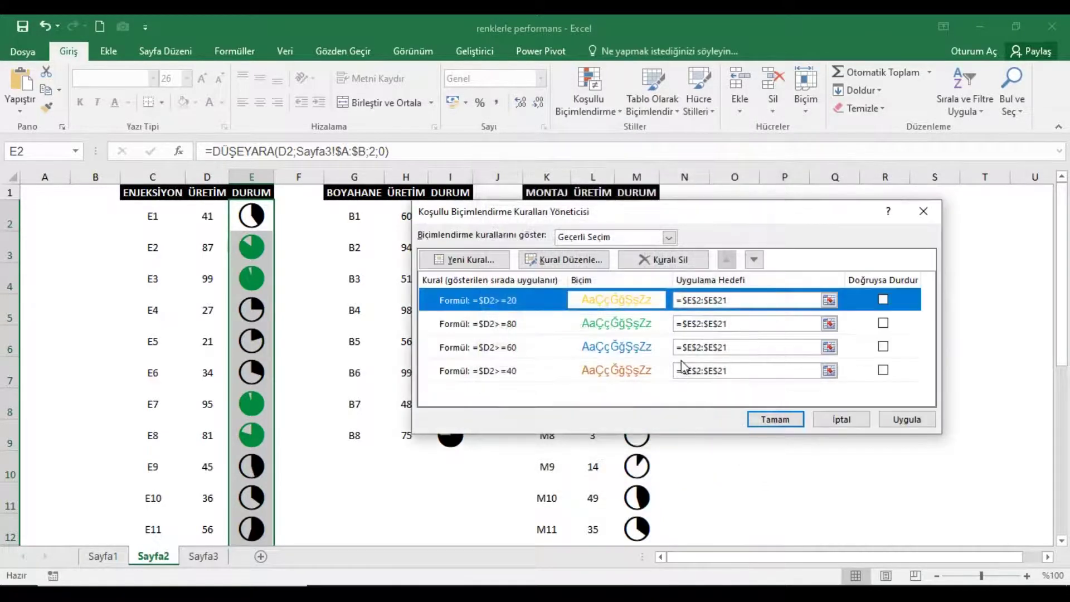
- Move the >=20 rule to the bottom and start another formula-based rule
click(753, 260)
click(754, 260)
click(753, 260)
click(464, 260)
click(562, 282)
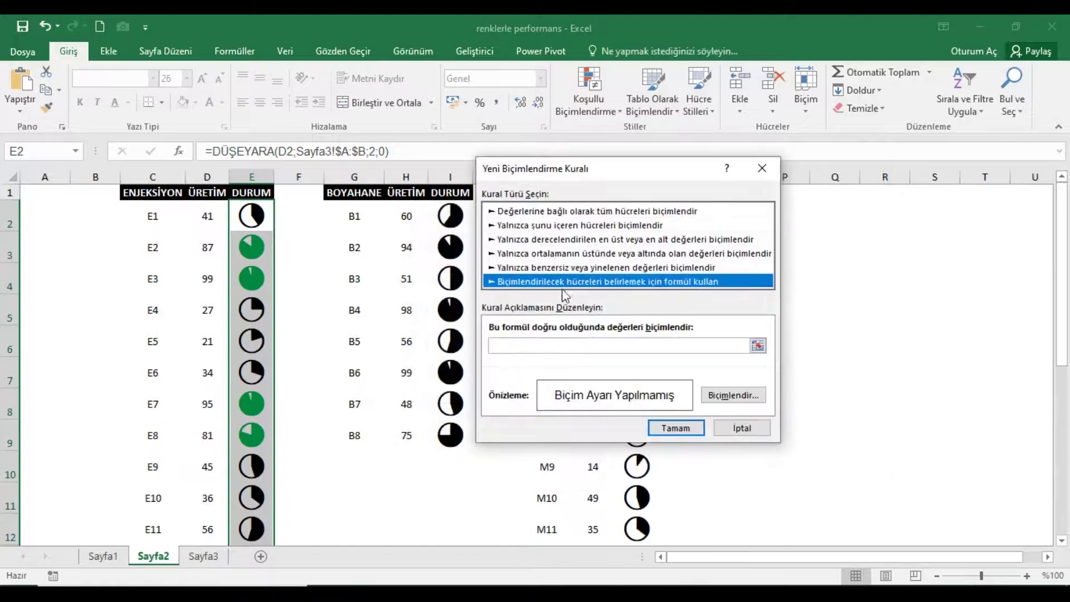
- Create a formula rule =$D2>=10 with red font
click(541, 350)
text(=$D2>=60)
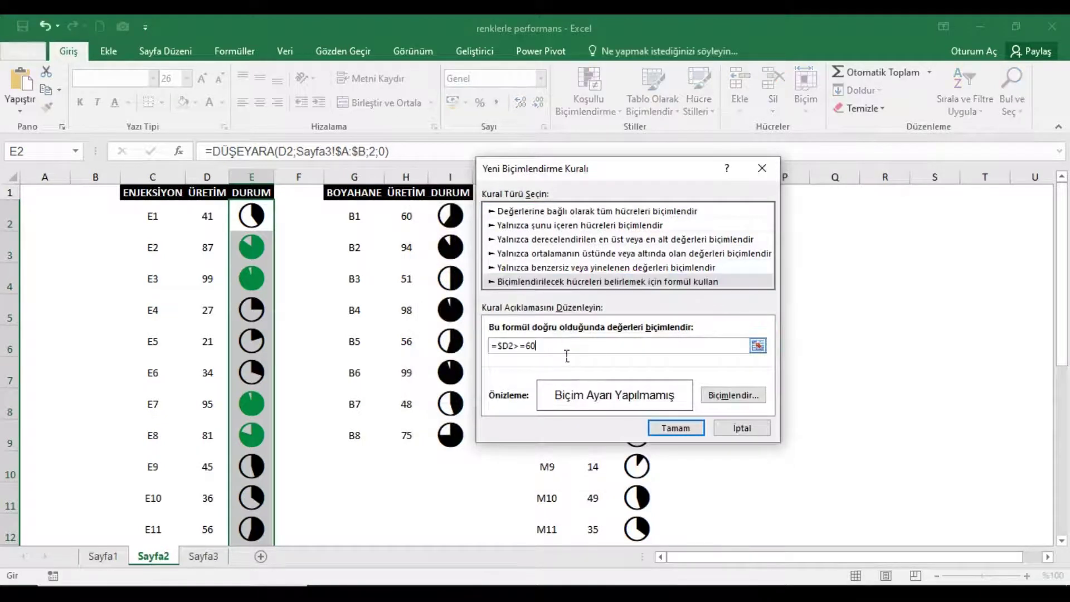
key(Left)
key(BackSpace)
text(1)
click(725, 395)
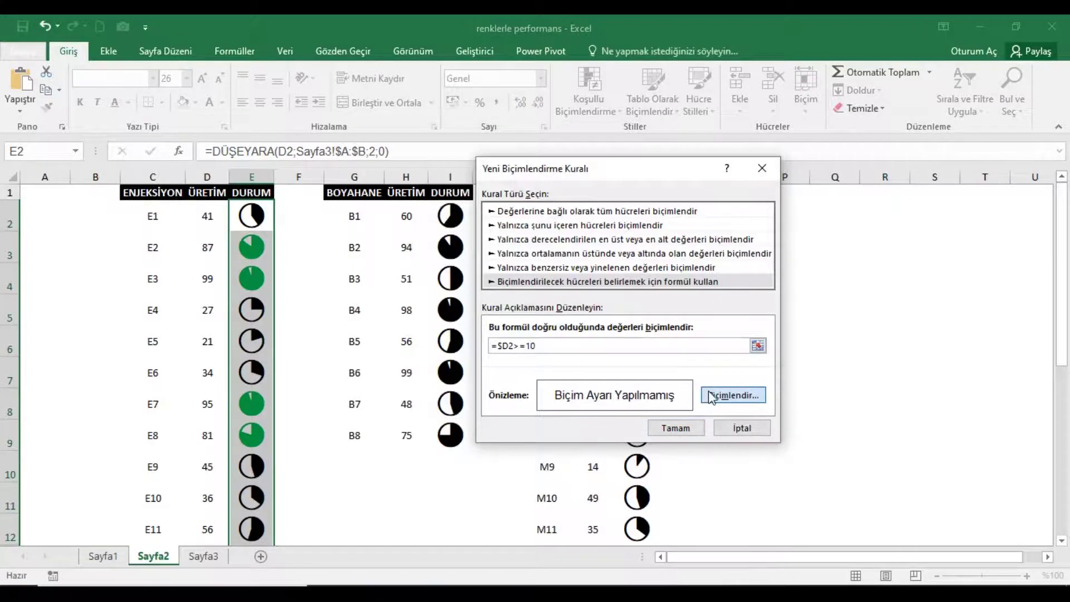
click(767, 264)
click(705, 403)
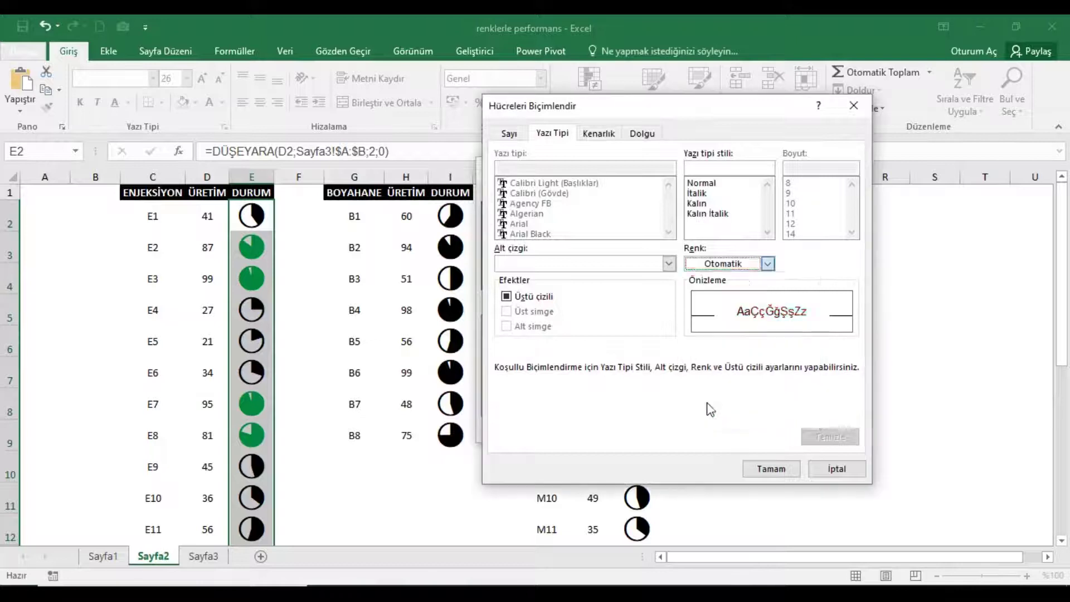
click(767, 467)
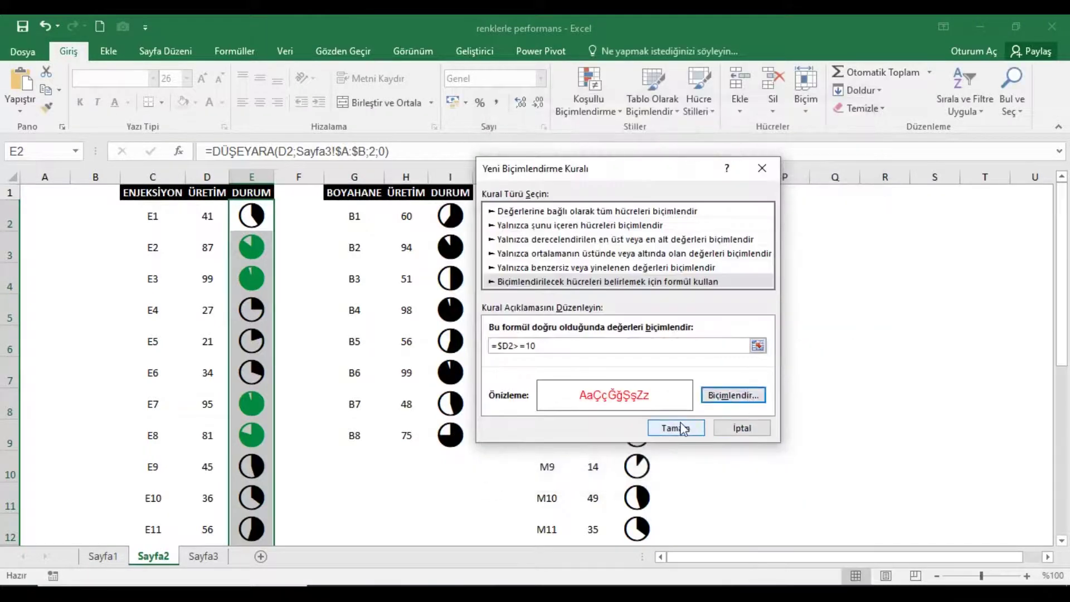
click(675, 428)
- Move the >=10 rule to the bottom of the order, apply the rules and close
click(756, 262)
click(756, 262)
click(756, 262)
click(756, 262)
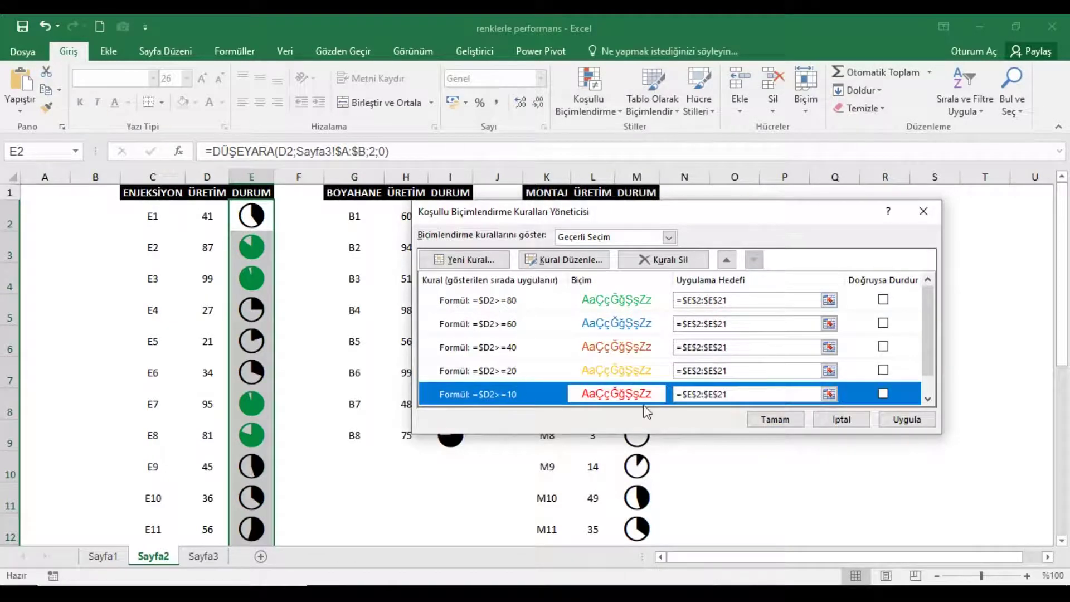
click(906, 421)
click(776, 421)
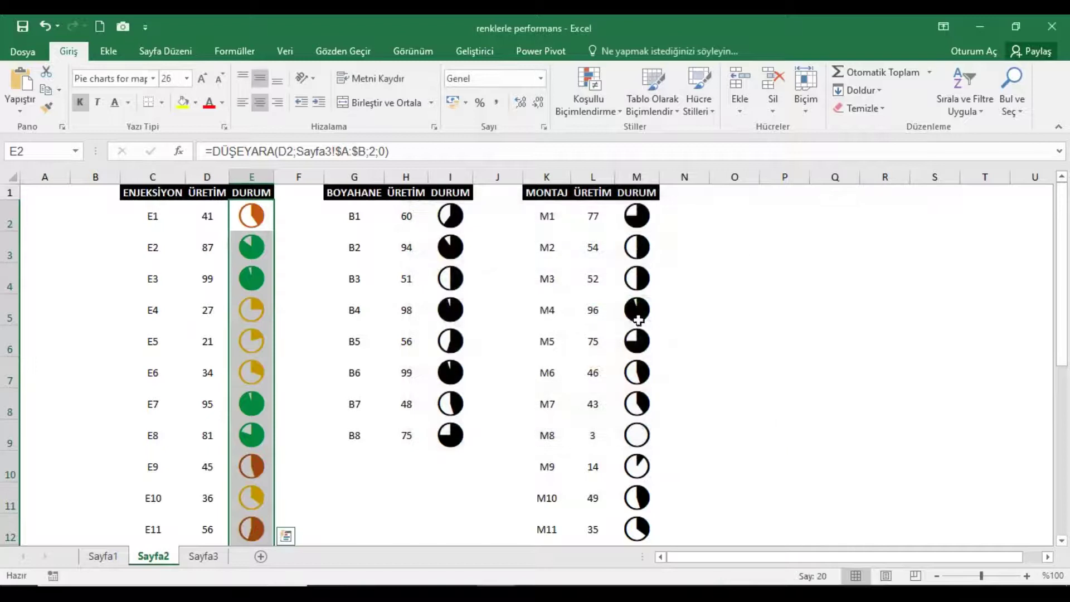
click(159, 198)
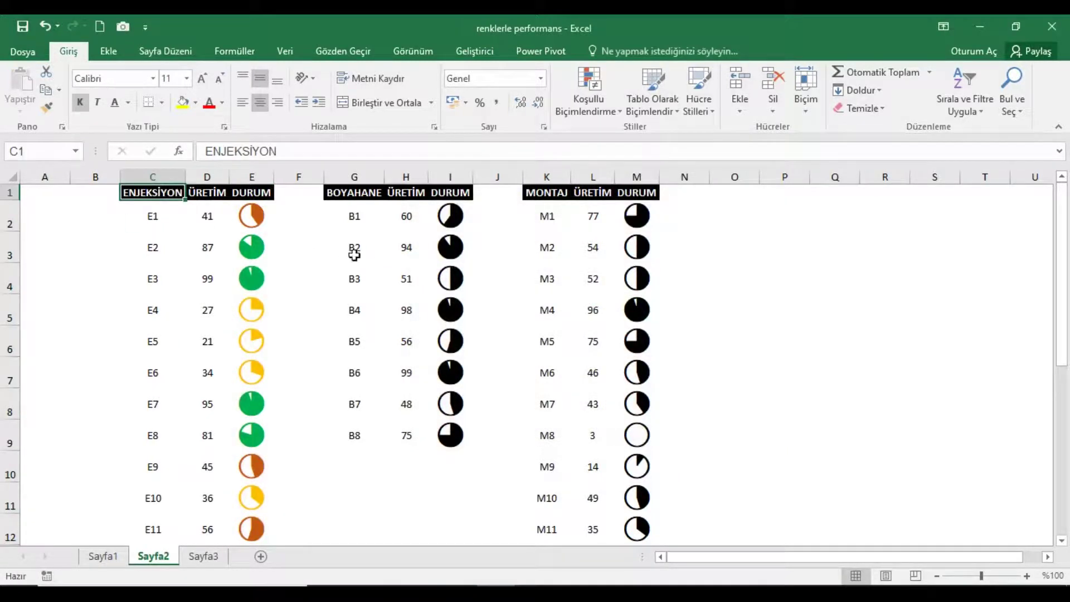
- Copy E2's pie formatting onto the BOYAHANE pies I2:I9 with Format Painter
click(260, 220)
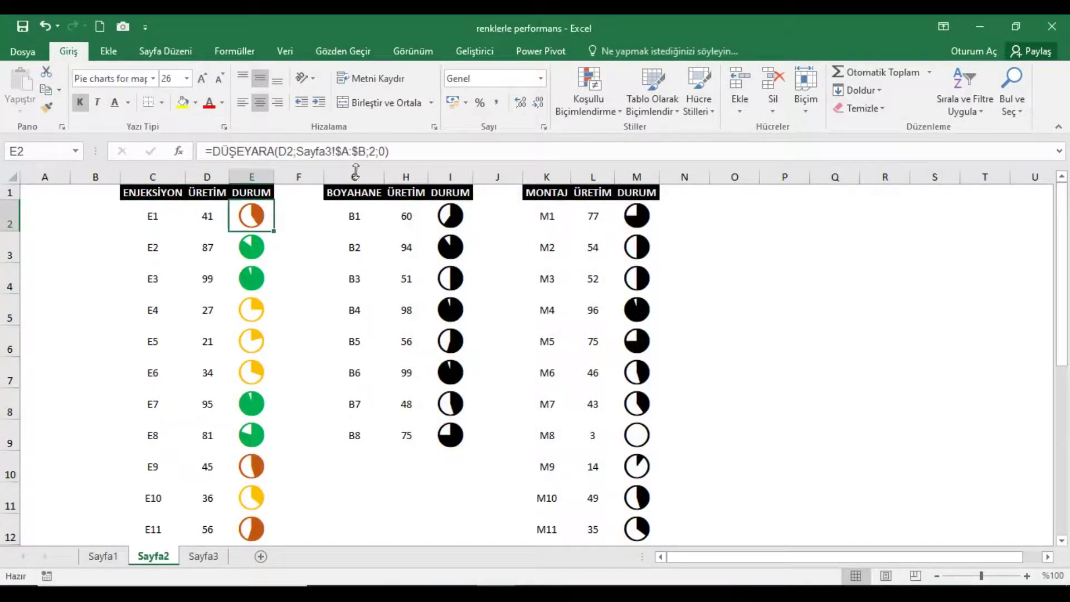
click(48, 110)
drag(451, 217, 450, 435)
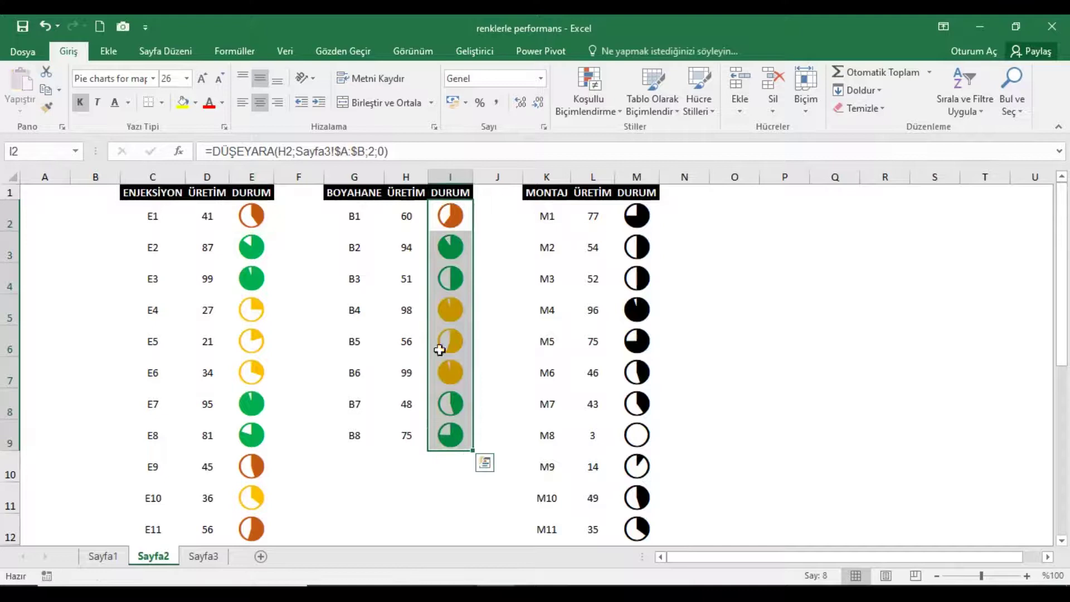
- Copy E2's pie formatting onto the MONTAJ pies in column M, then select I2
click(253, 226)
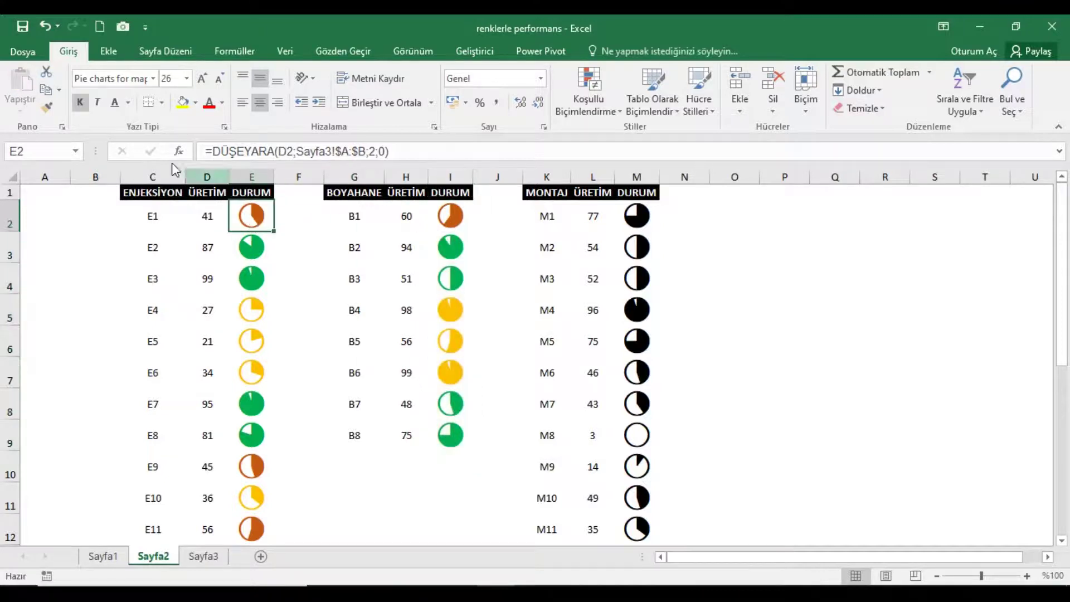
click(48, 108)
mouse_move(637, 216)
mouse_down()
mouse_move(638, 510)
mouse_move(637, 483)
mouse_up()
click(459, 221)
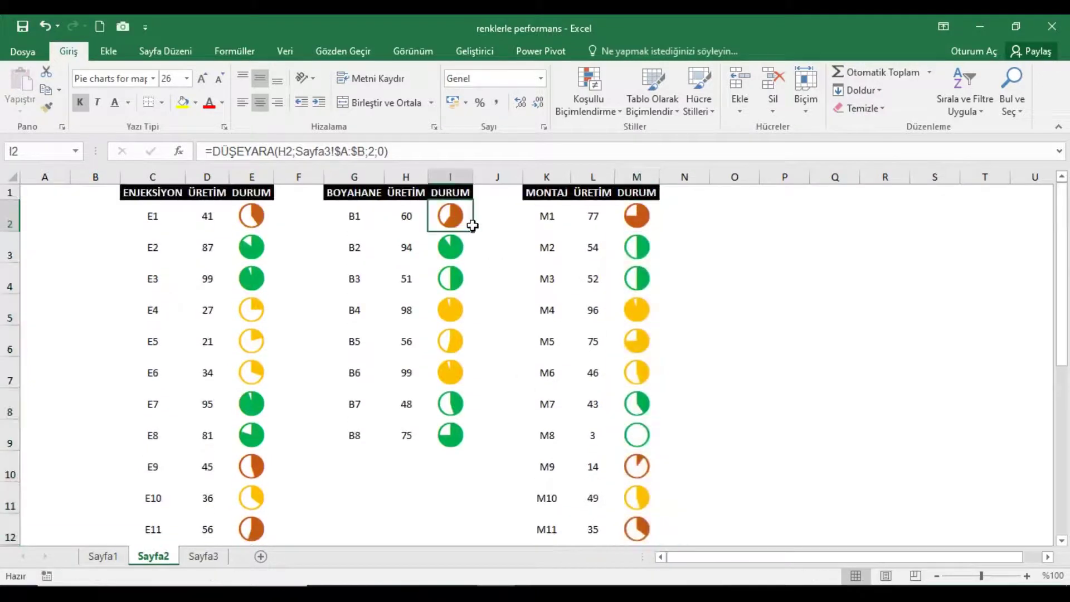
click(591, 92)
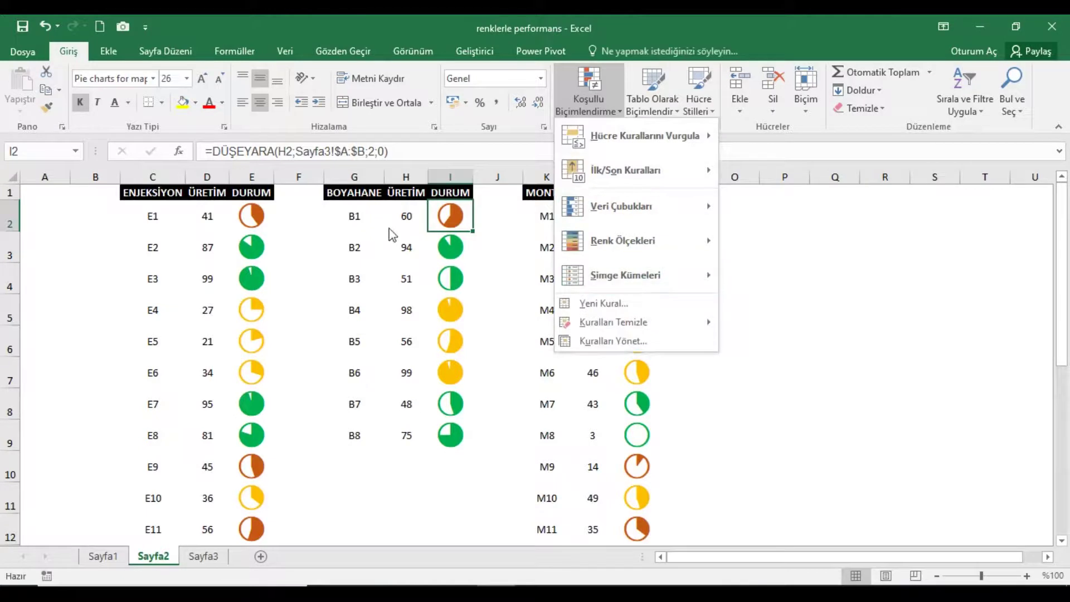
- For I2's rules, change the >=80 rule formula to test $H2
click(636, 345)
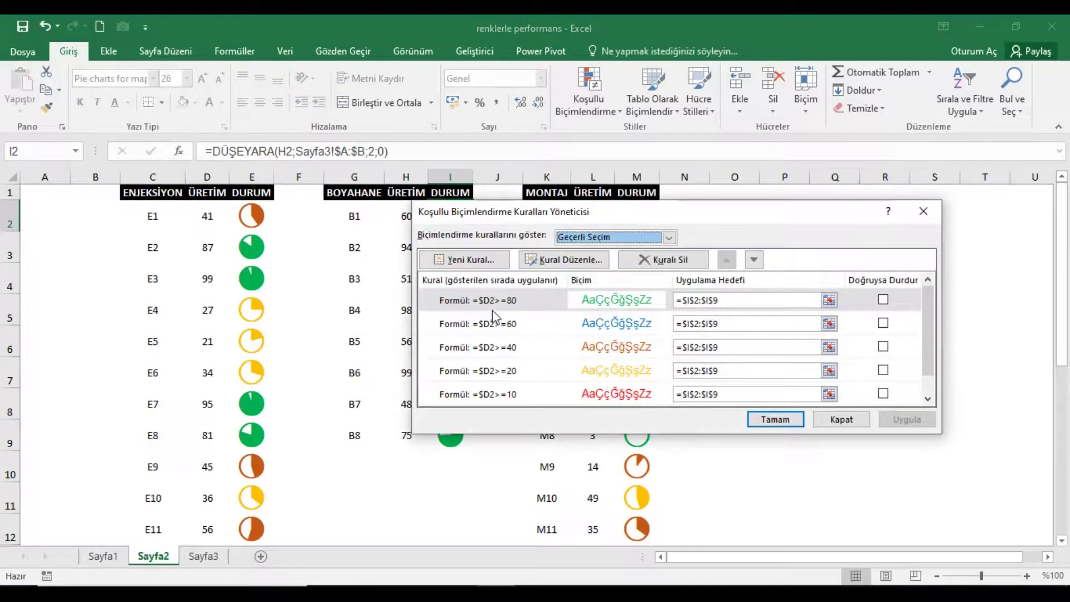
drag(520, 218, 538, 224)
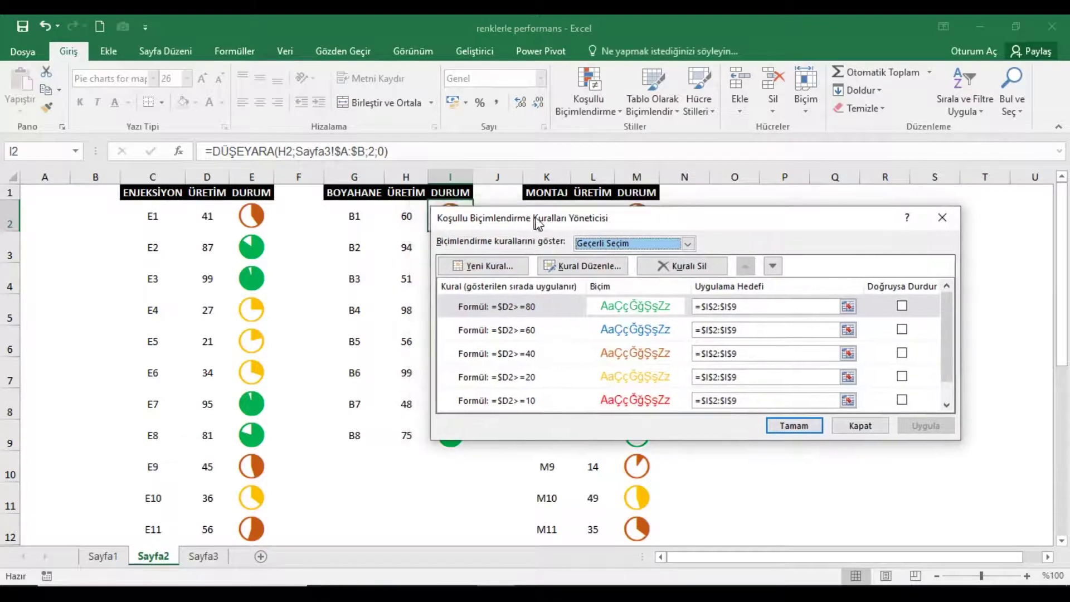
click(520, 311)
click(608, 265)
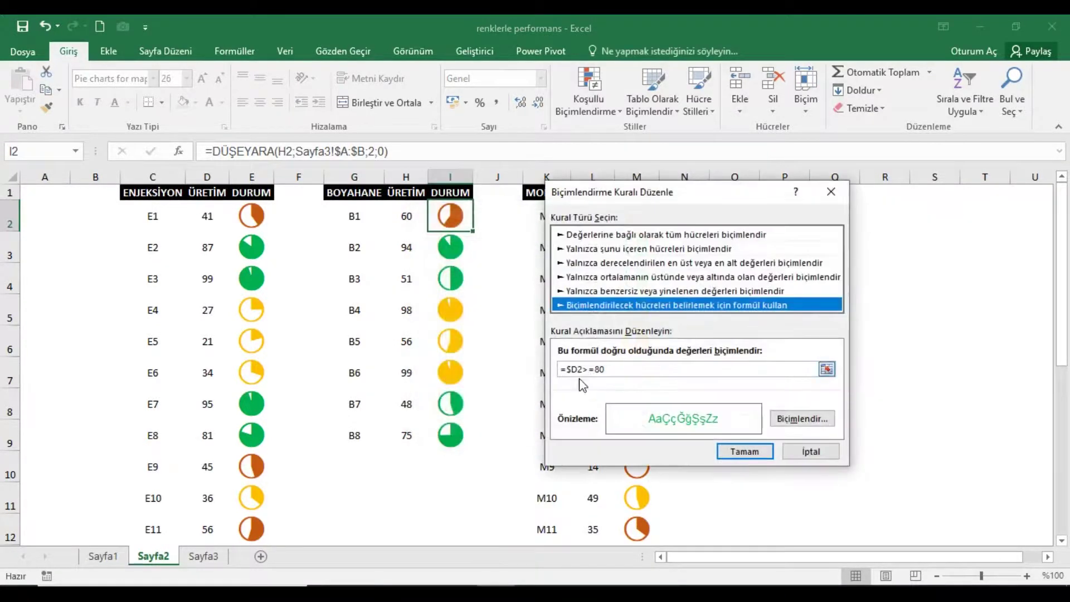
click(584, 370)
key(BackSpace)
text(H)
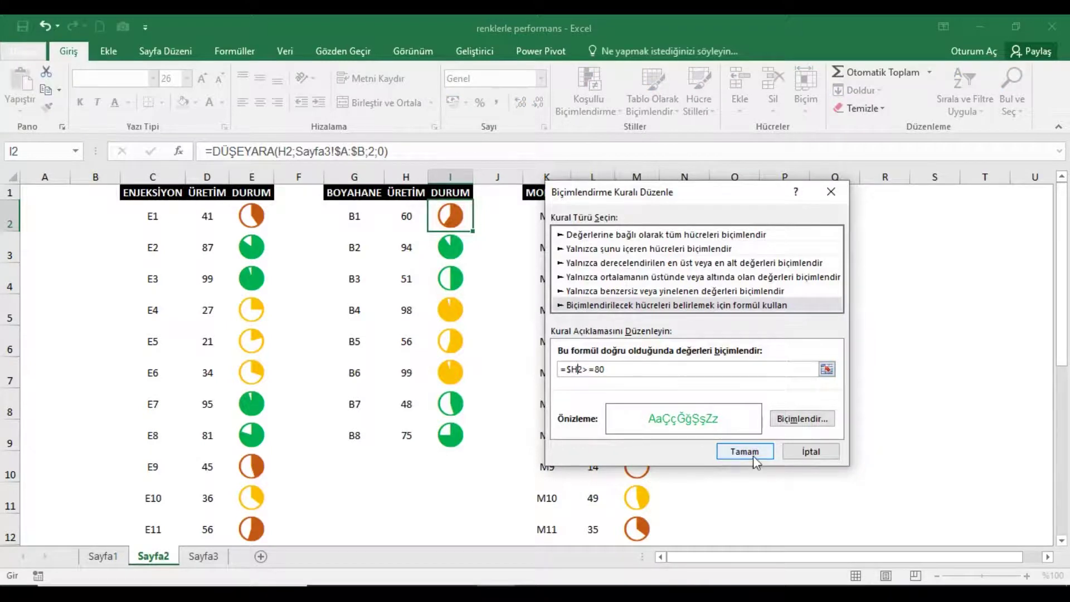
click(750, 451)
- Change the >=60 and >=40 rule formulas to reference $H2
click(530, 334)
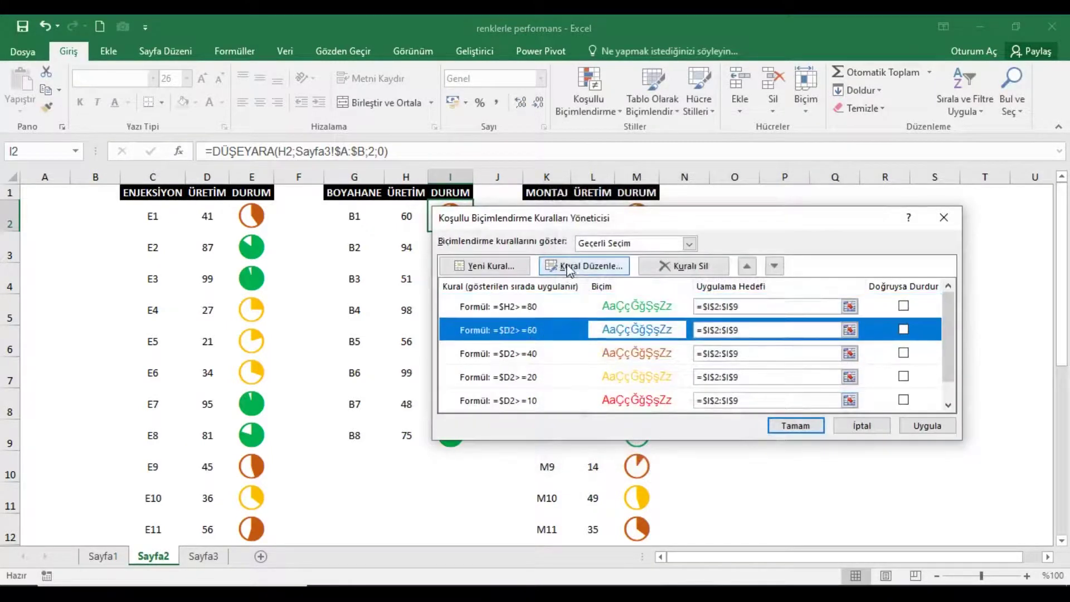
click(586, 266)
click(578, 371)
key(BackSpace)
text(H)
click(745, 451)
click(531, 352)
click(585, 266)
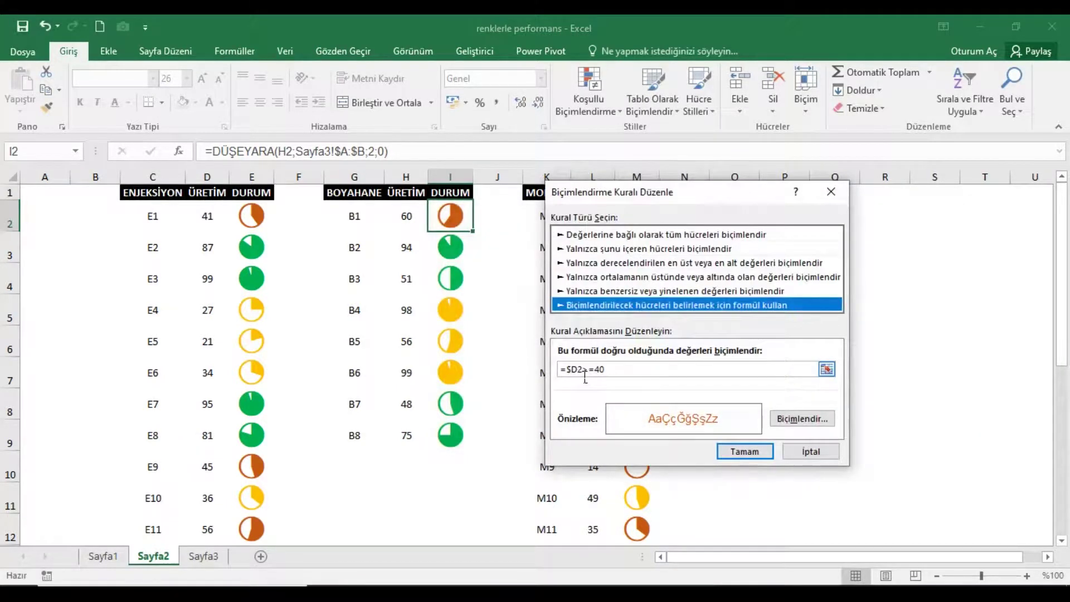
click(586, 377)
key(BackSpace)
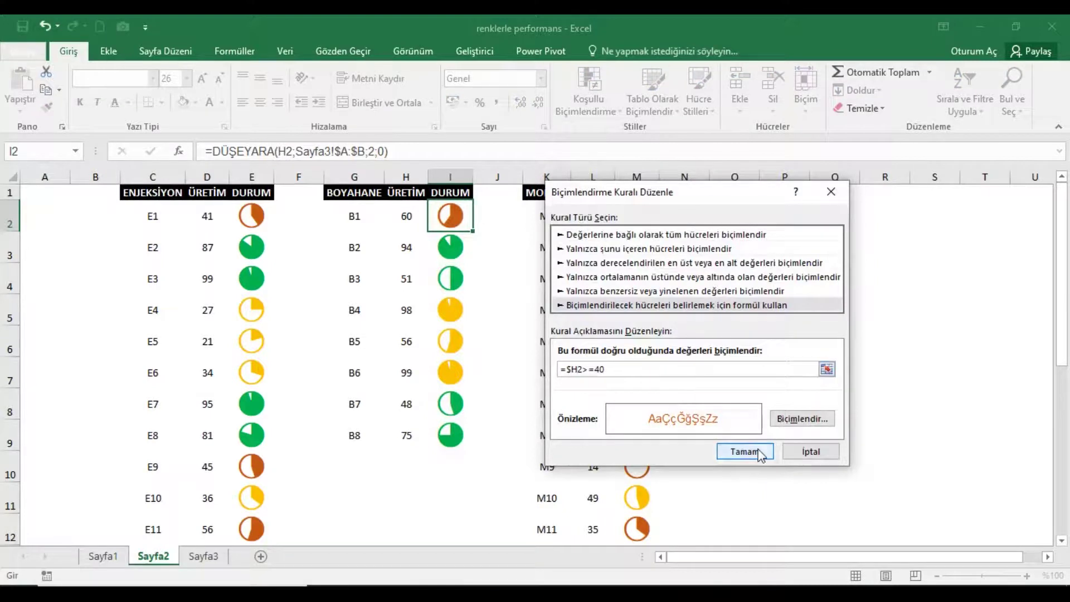
click(747, 452)
- Change the >=20 and >=10 rules to reference $H2, then apply and close
click(521, 379)
click(585, 266)
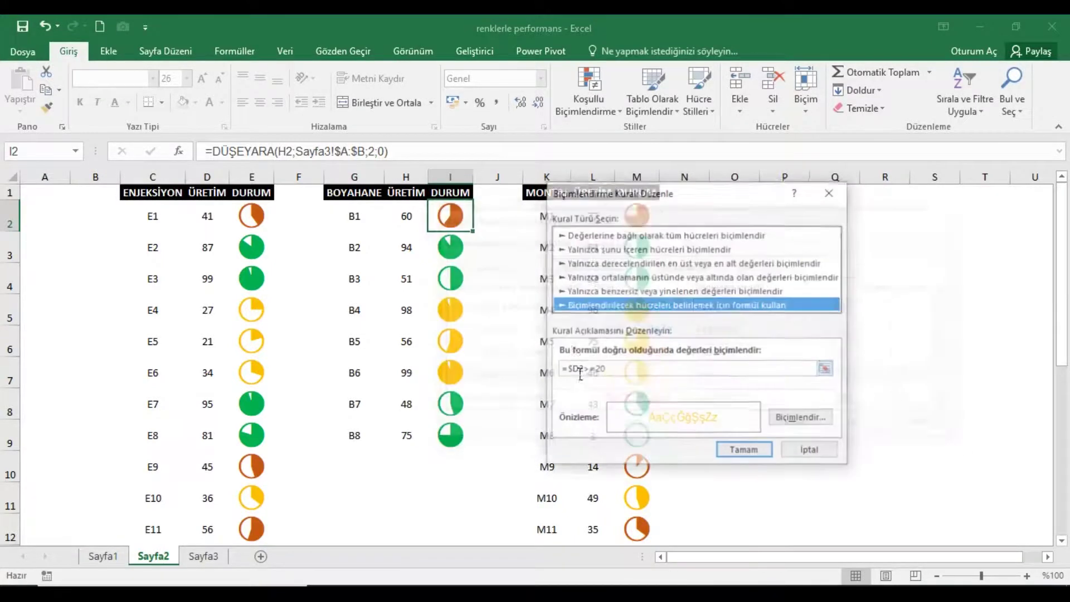
click(586, 372)
text(H)
click(722, 452)
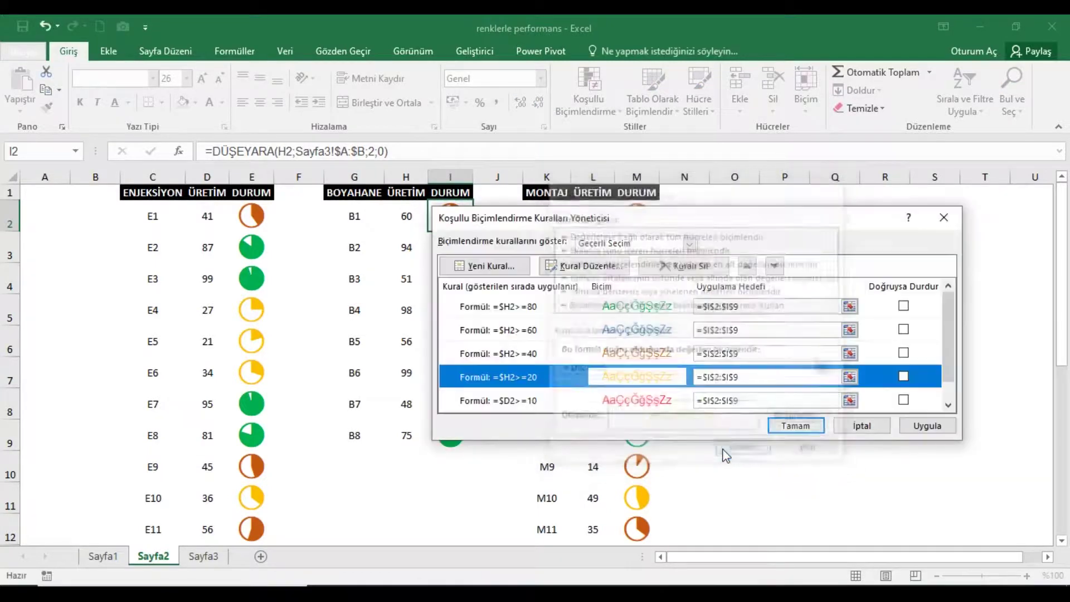
click(508, 400)
click(586, 266)
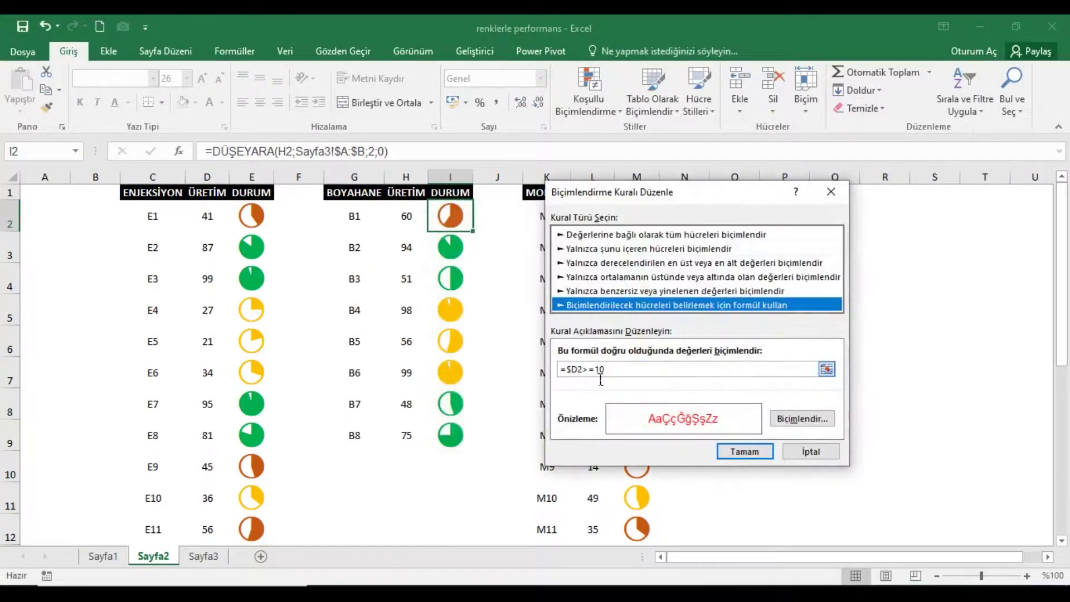
click(586, 370)
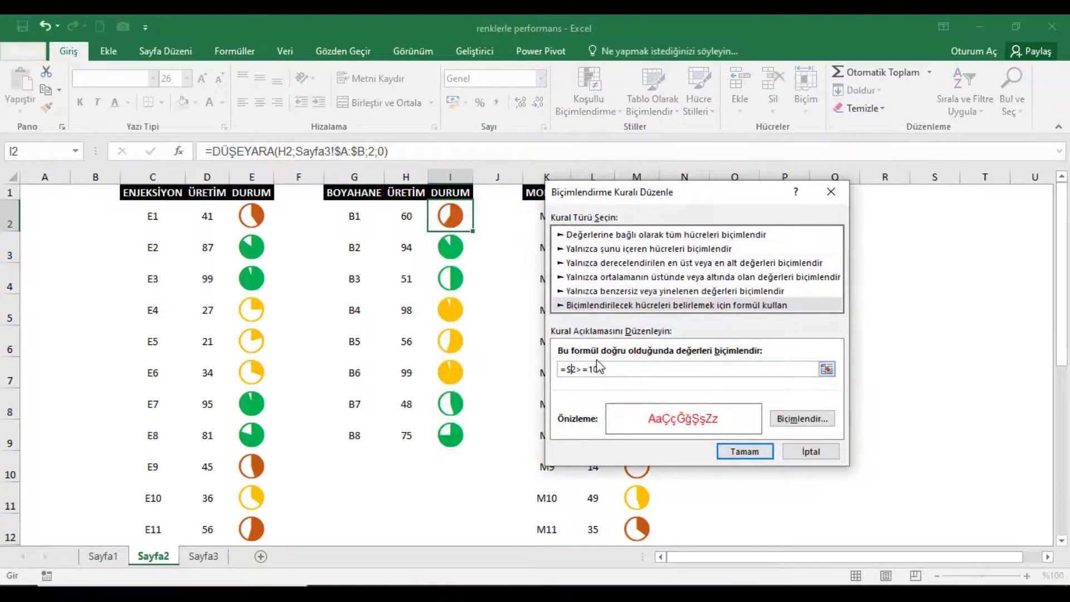
text(H)
click(724, 451)
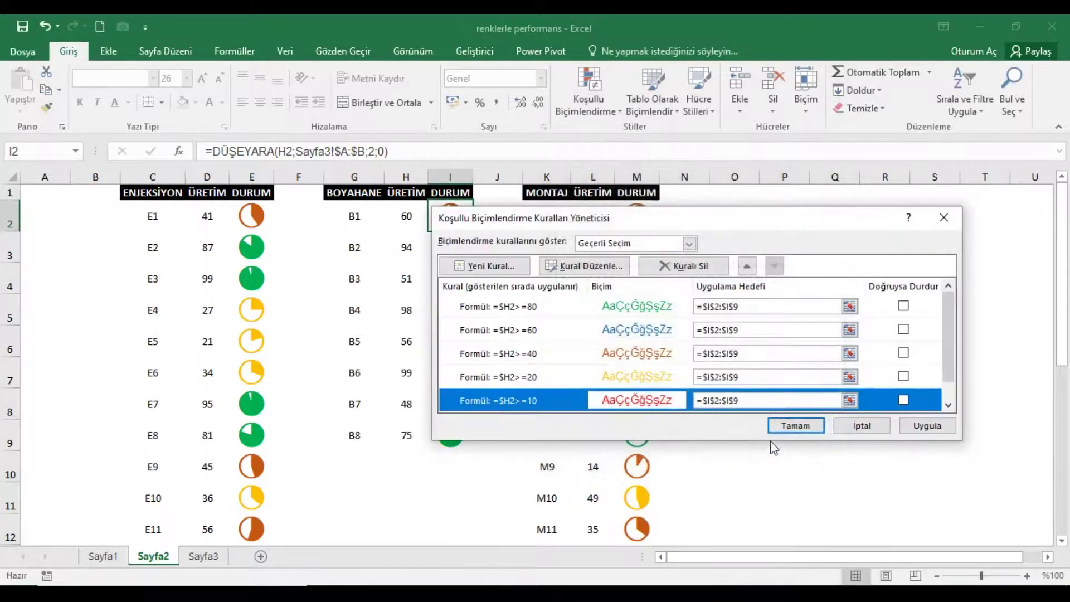
click(904, 429)
click(796, 426)
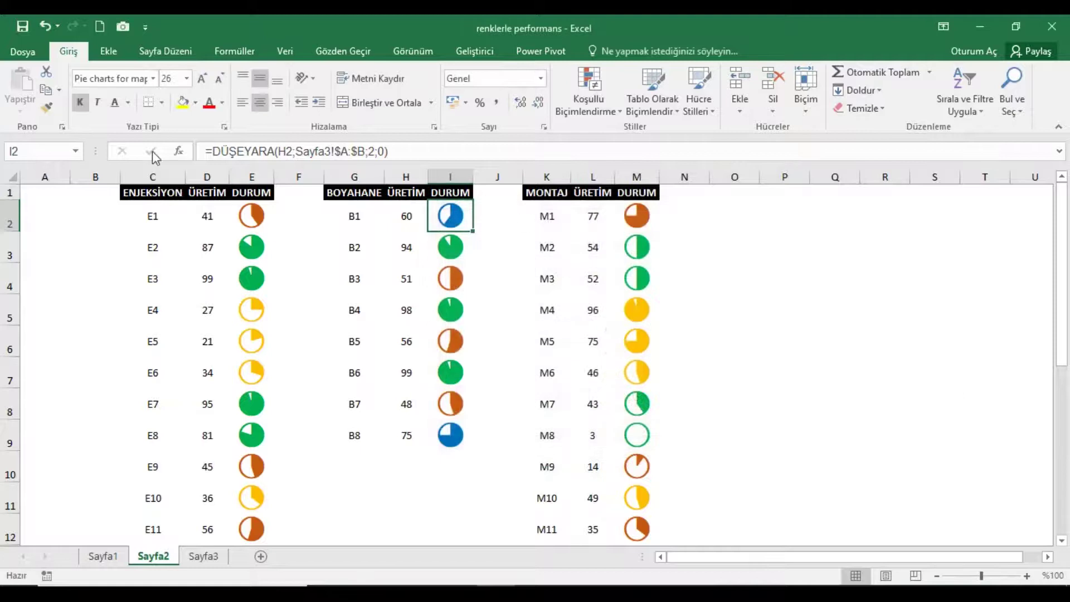
- Copy I2's pie formatting onto I3:I9 and verify the colour rules on I9
click(47, 107)
drag(451, 247, 461, 440)
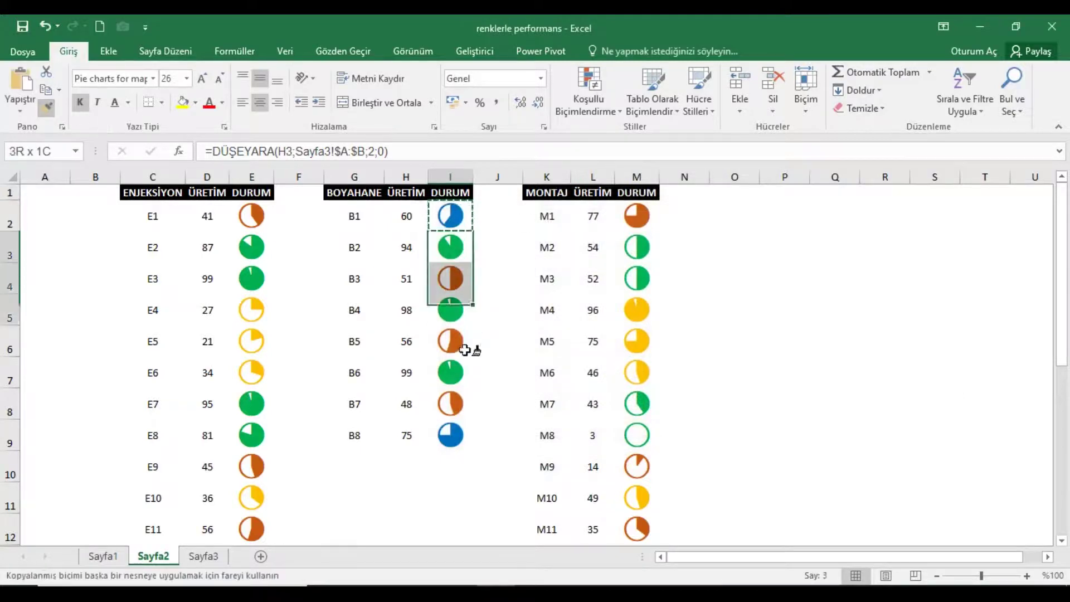
click(451, 437)
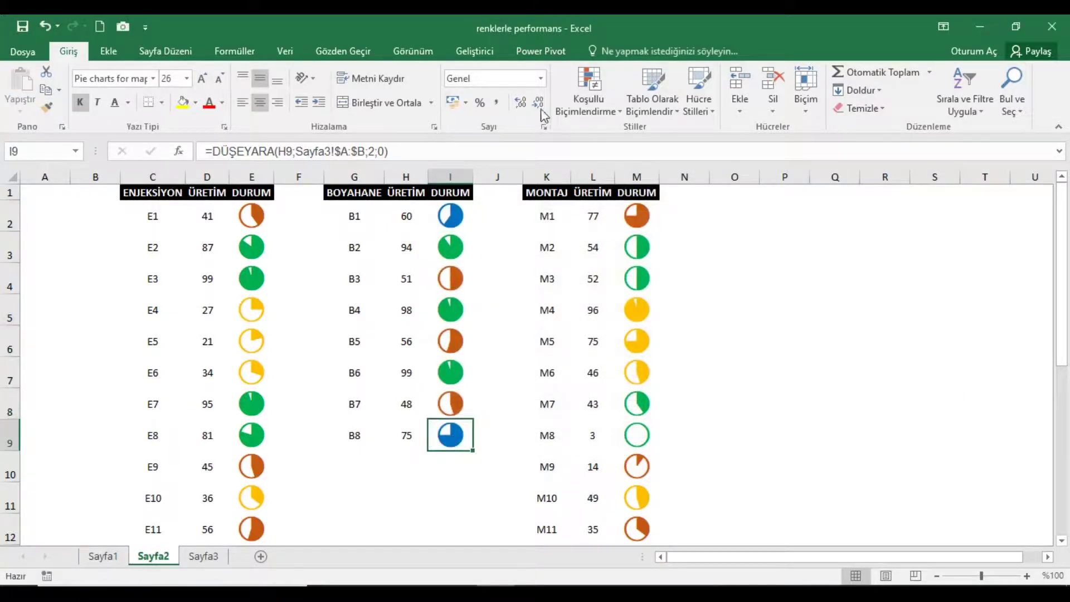
click(576, 106)
click(612, 339)
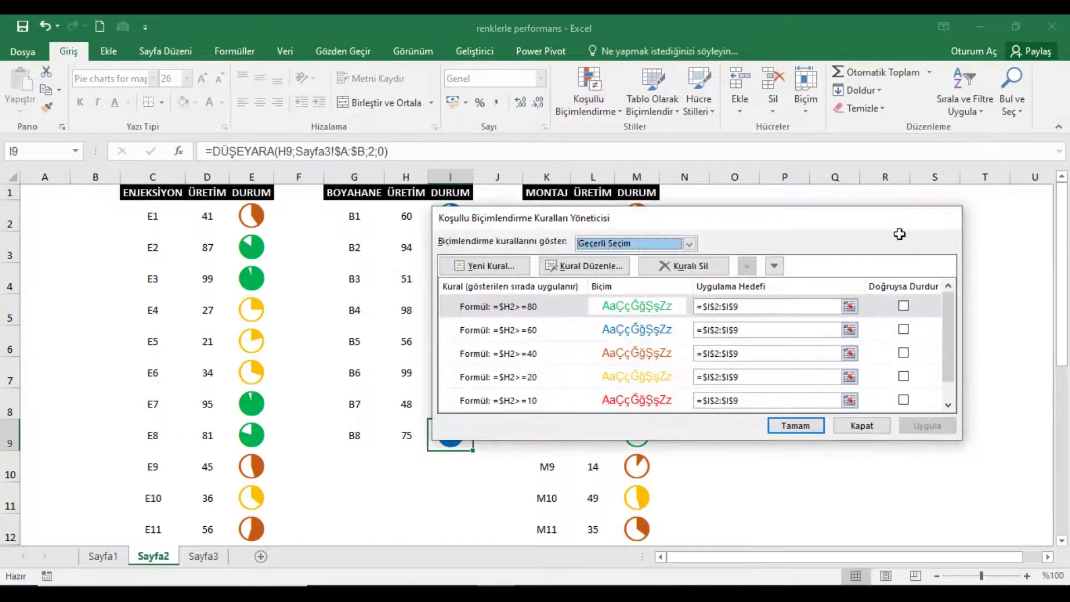
click(944, 218)
- Select the MONTAJ DURUM pies in M2:M14 for conditional formatting
drag(638, 217, 640, 502)
scroll(654, 372, up, 1)
click(590, 103)
- Change the >=80 and >=60 MONTAJ rules to test $L2 instead of $D2
click(624, 356)
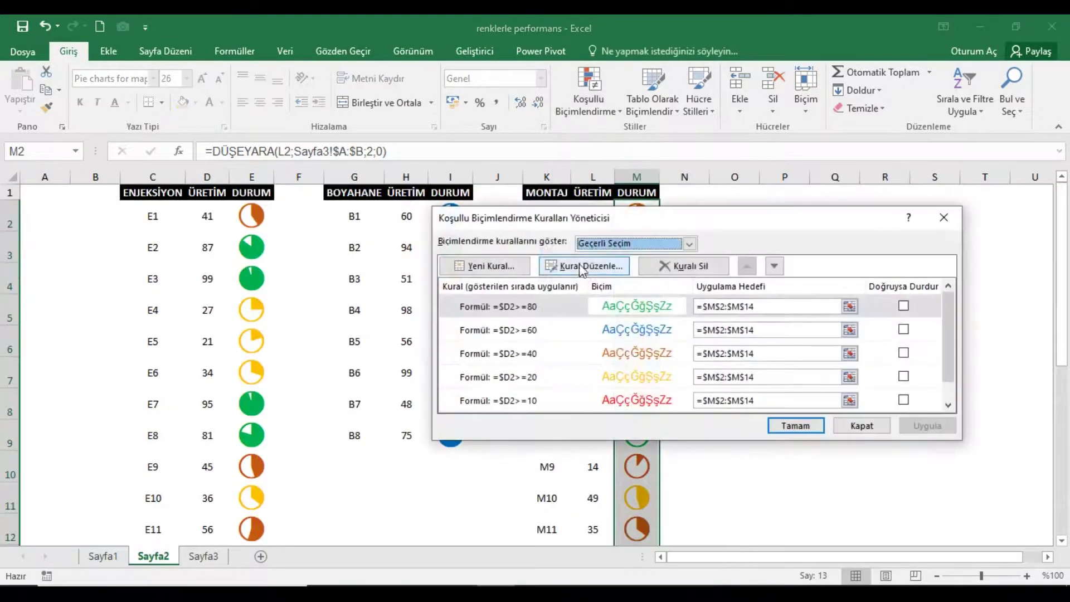
drag(573, 220, 672, 225)
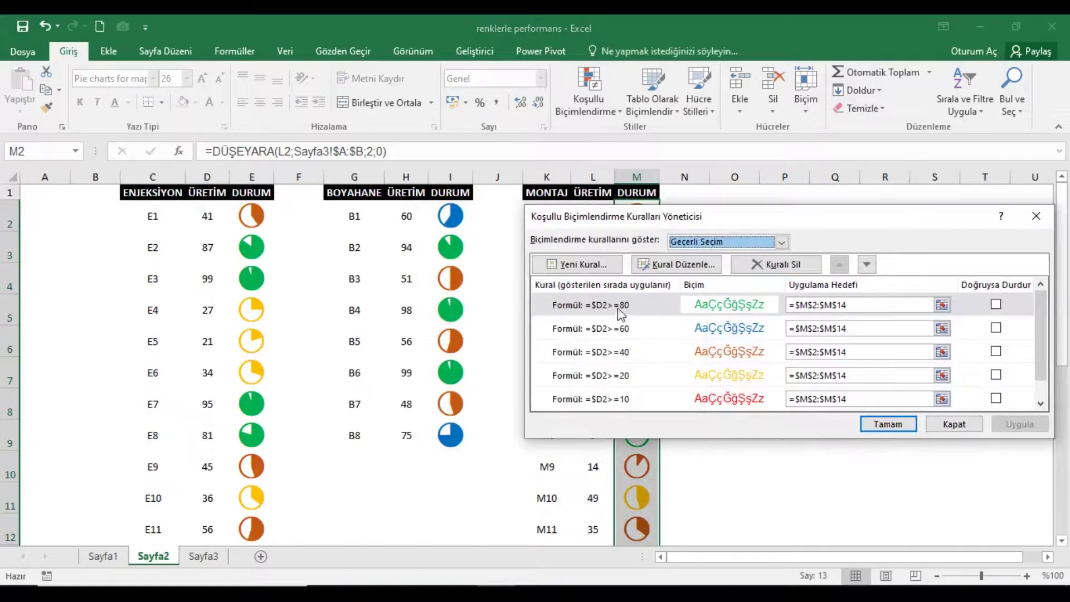
click(619, 307)
click(675, 266)
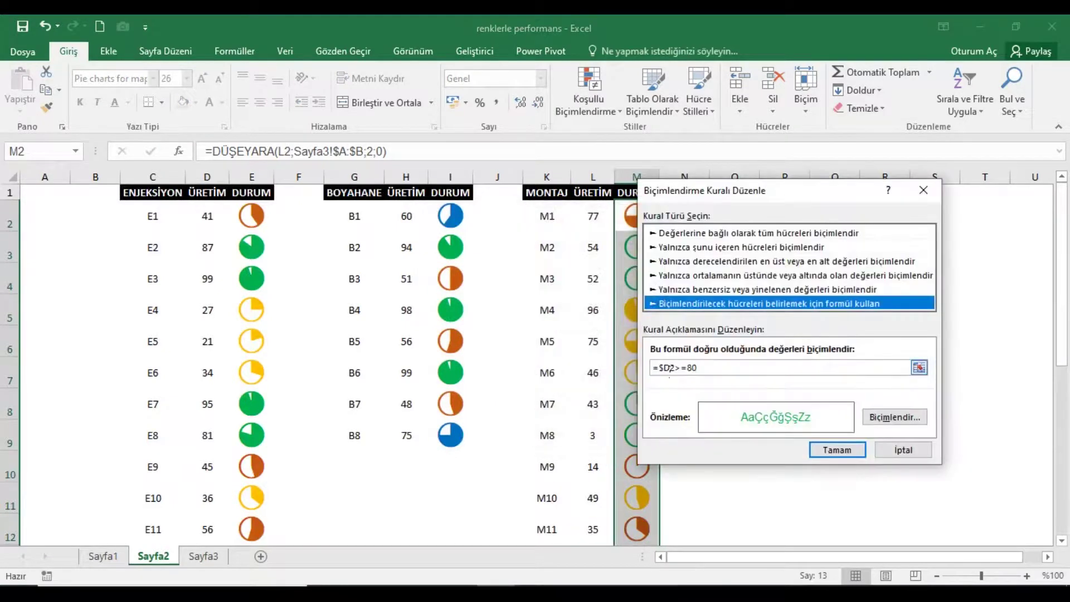
click(672, 368)
key(BackSpace)
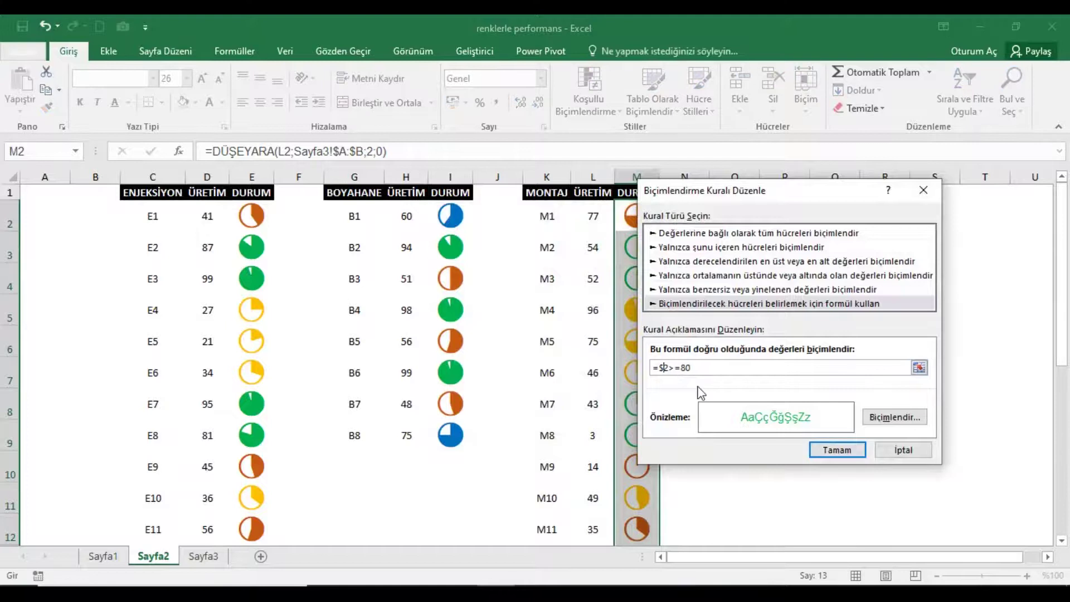
text(L)
click(837, 450)
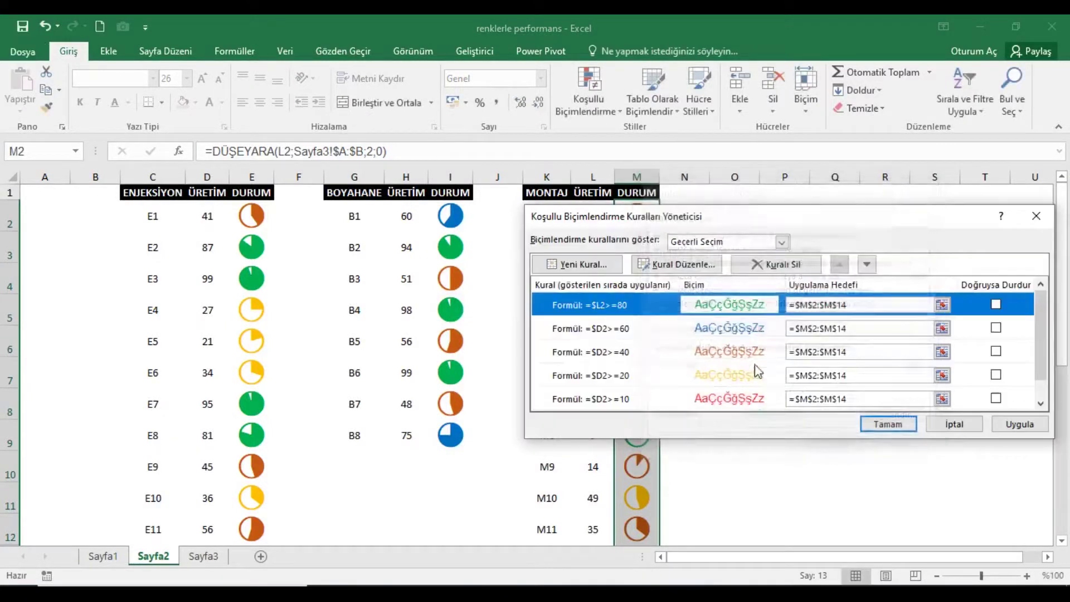
click(641, 329)
click(663, 264)
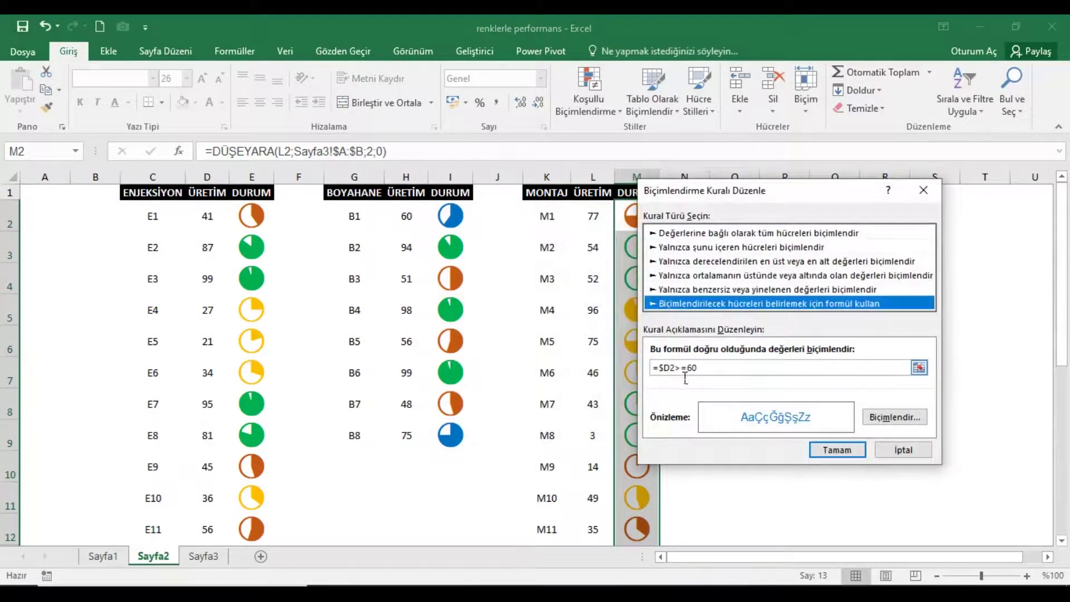
click(702, 369)
key(BackSpace)
text(L)
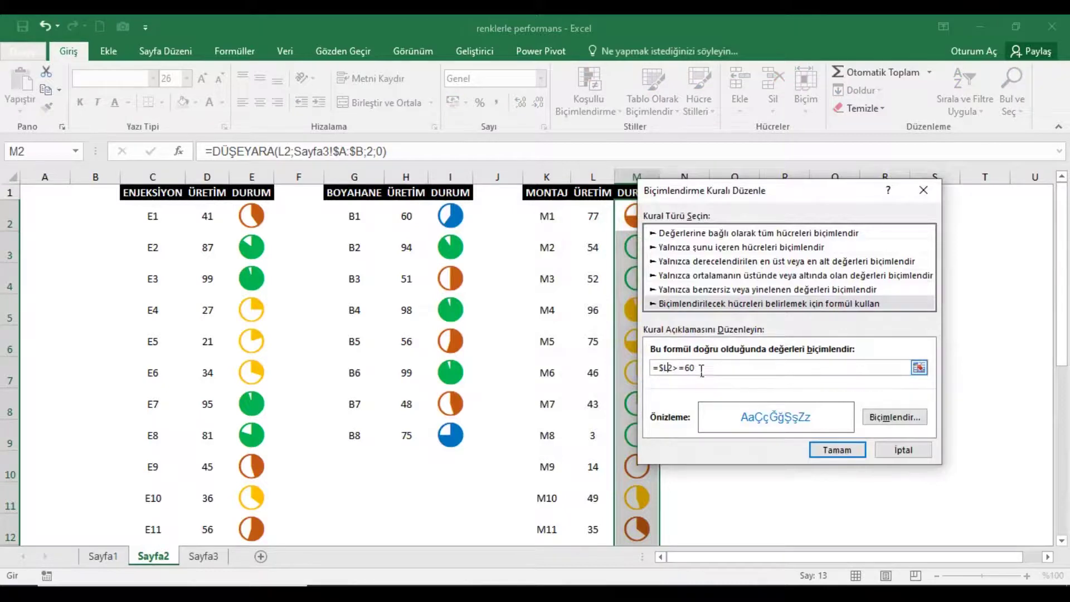
click(828, 453)
- Switch the >=40 and >=20 rule formulas from $D2 to $L2
click(634, 354)
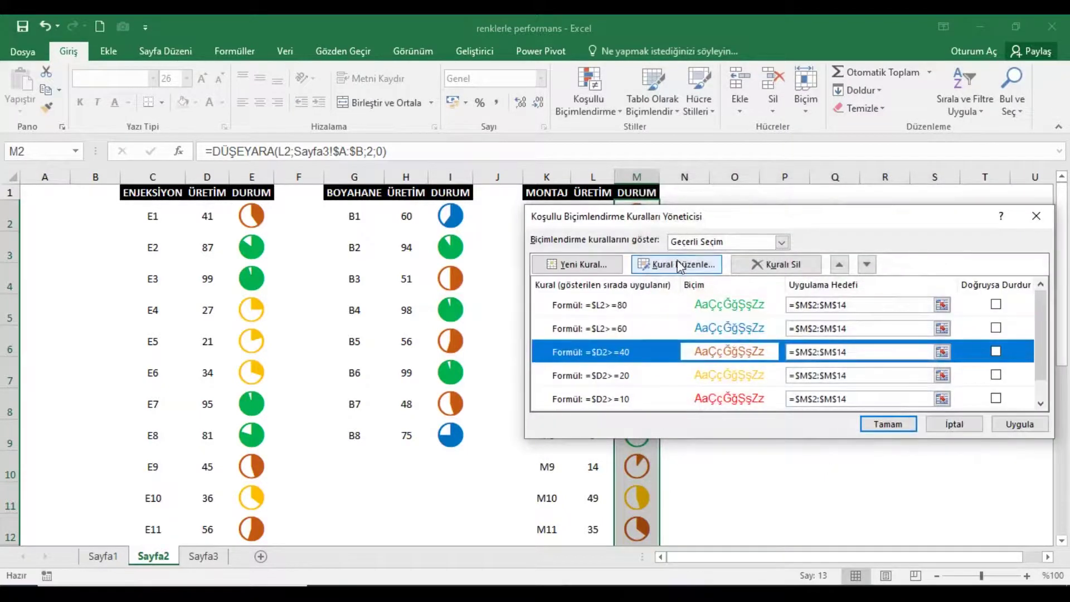
click(680, 265)
click(672, 368)
key(BackSpace)
text(L)
click(837, 451)
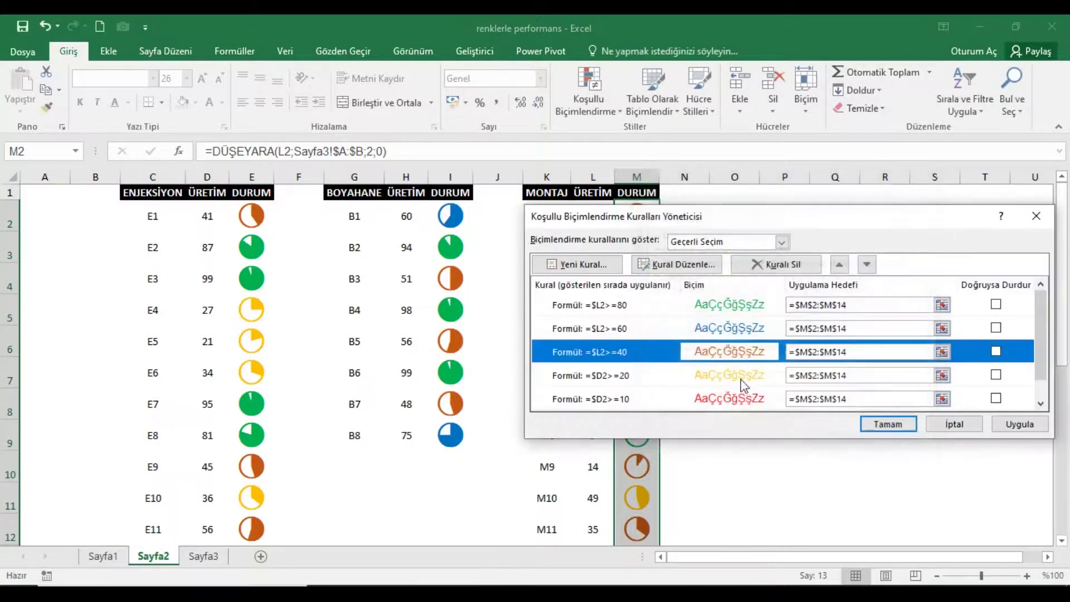
click(645, 379)
click(676, 265)
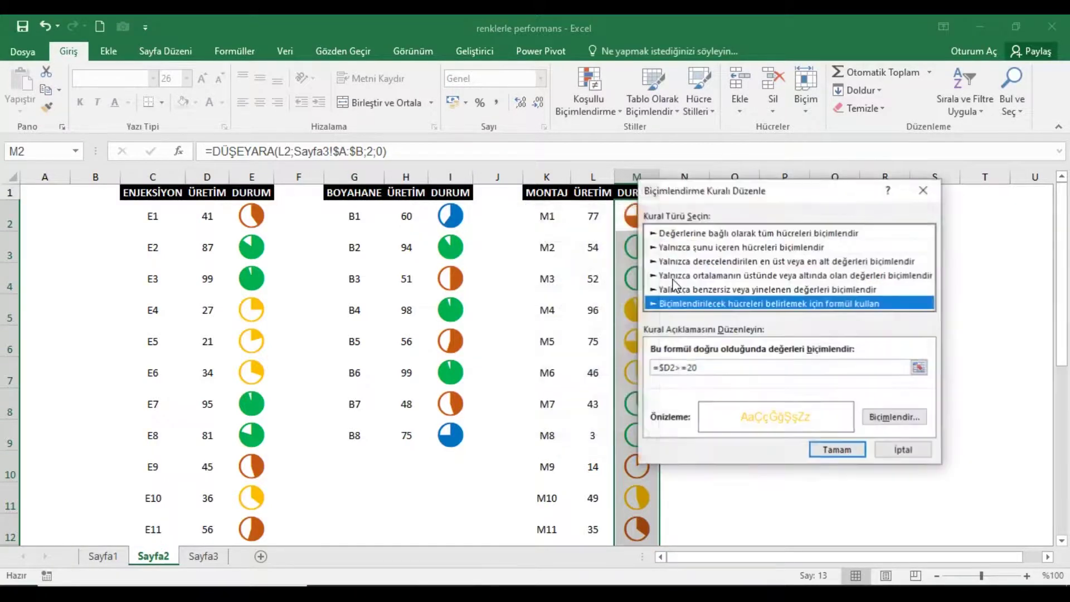
click(673, 369)
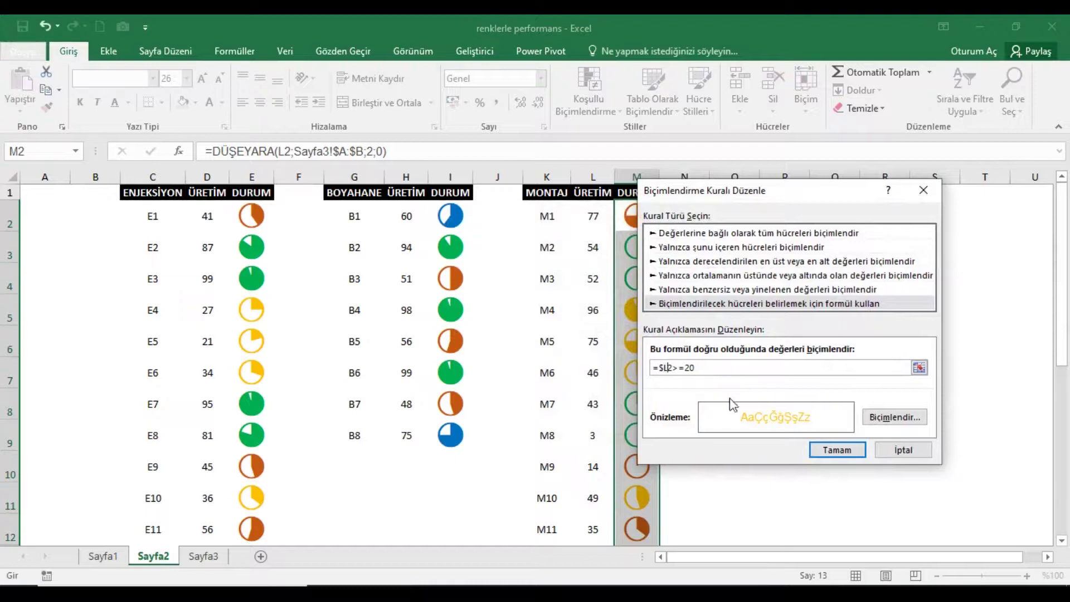
click(824, 451)
- Point the >=10 rule at $L2 and apply all edited rules
click(629, 398)
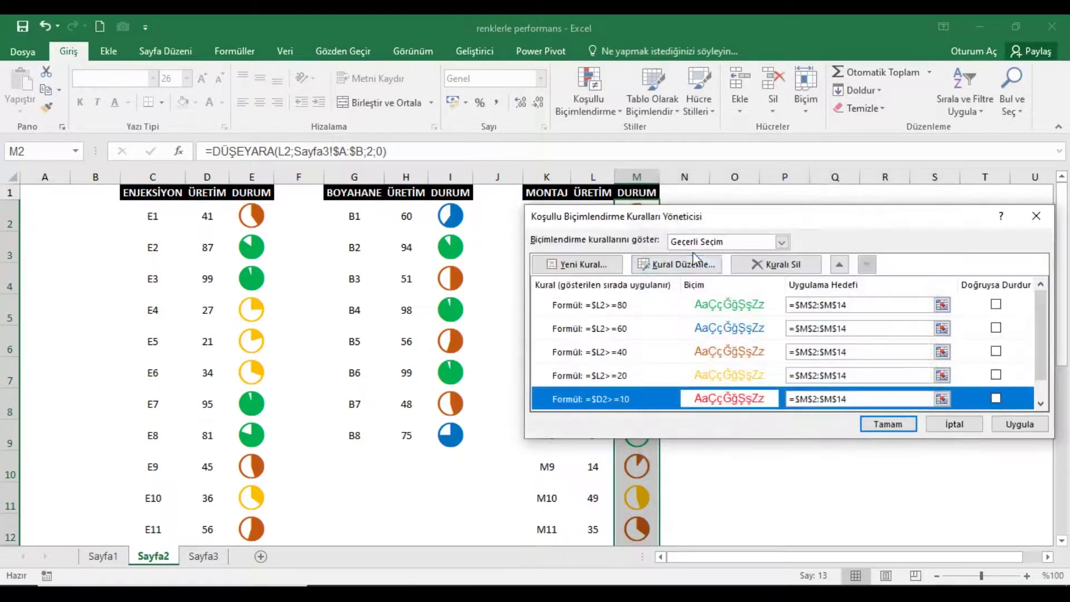
click(694, 262)
click(673, 370)
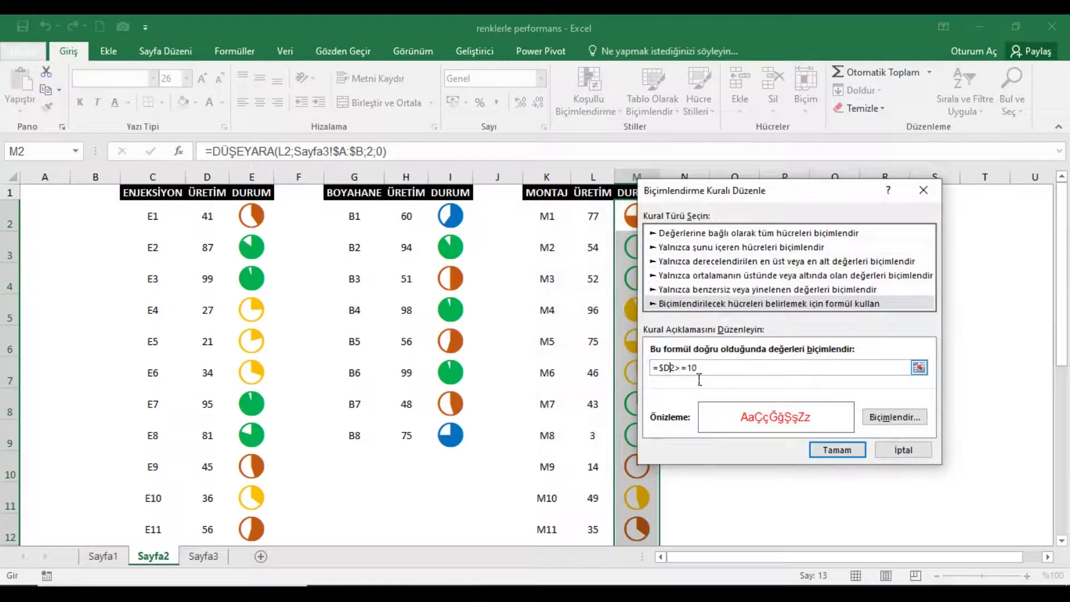
text(L)
click(829, 449)
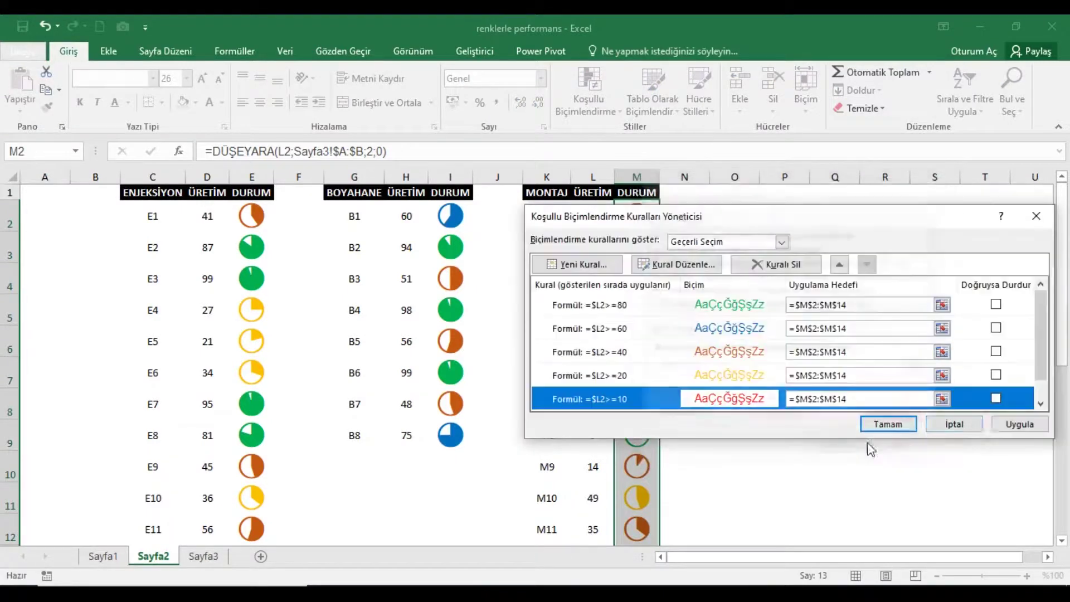
click(888, 424)
- Confirm M14's colour rules now reference column L, then select D2
click(753, 406)
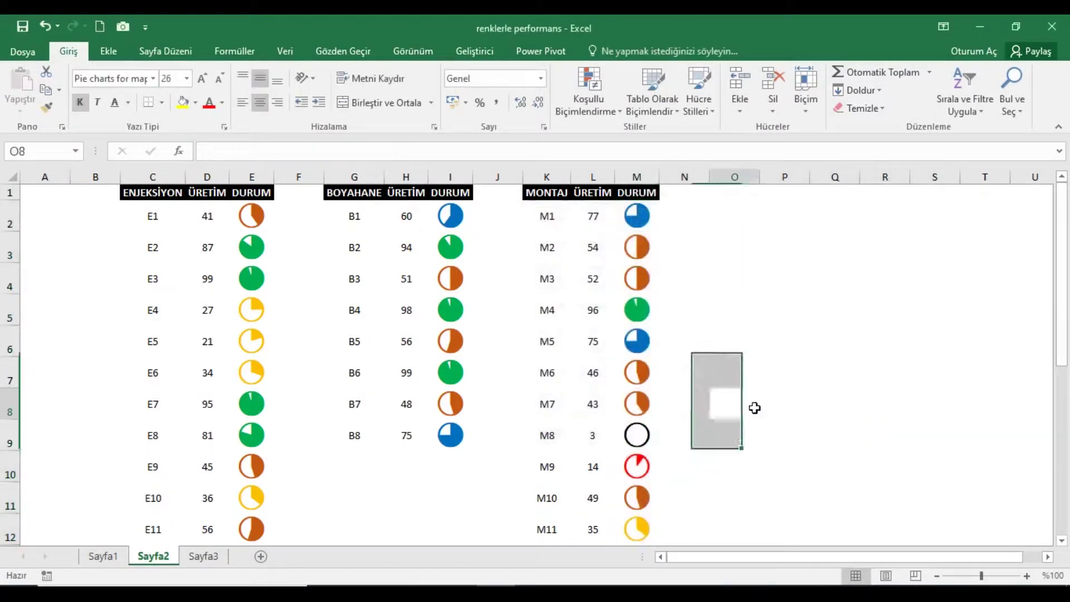
scroll(691, 451, down, 4)
scroll(691, 451, up, 3)
click(636, 518)
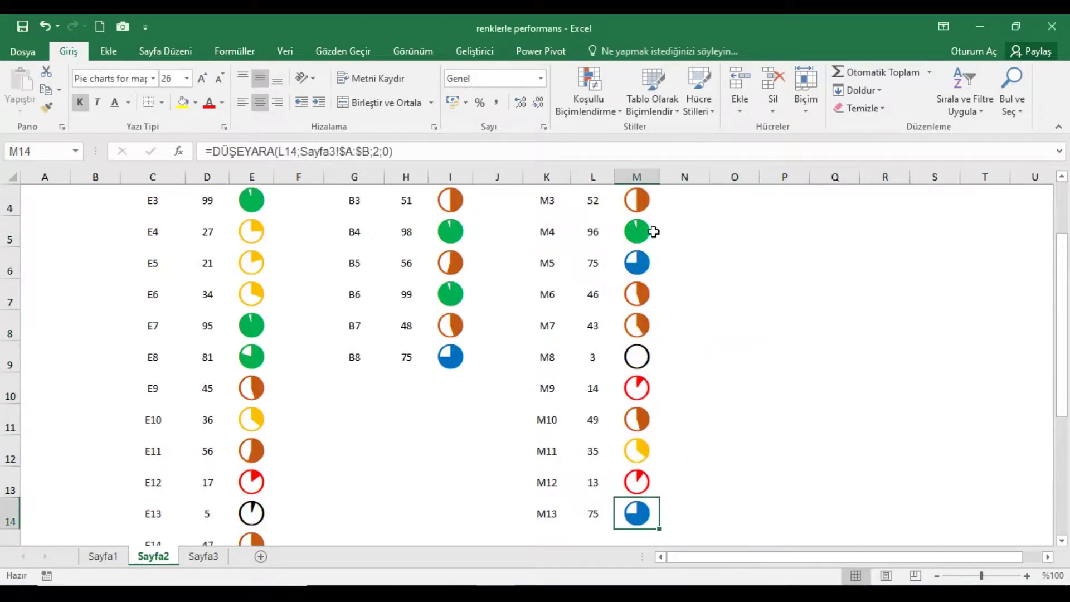
click(578, 112)
click(599, 339)
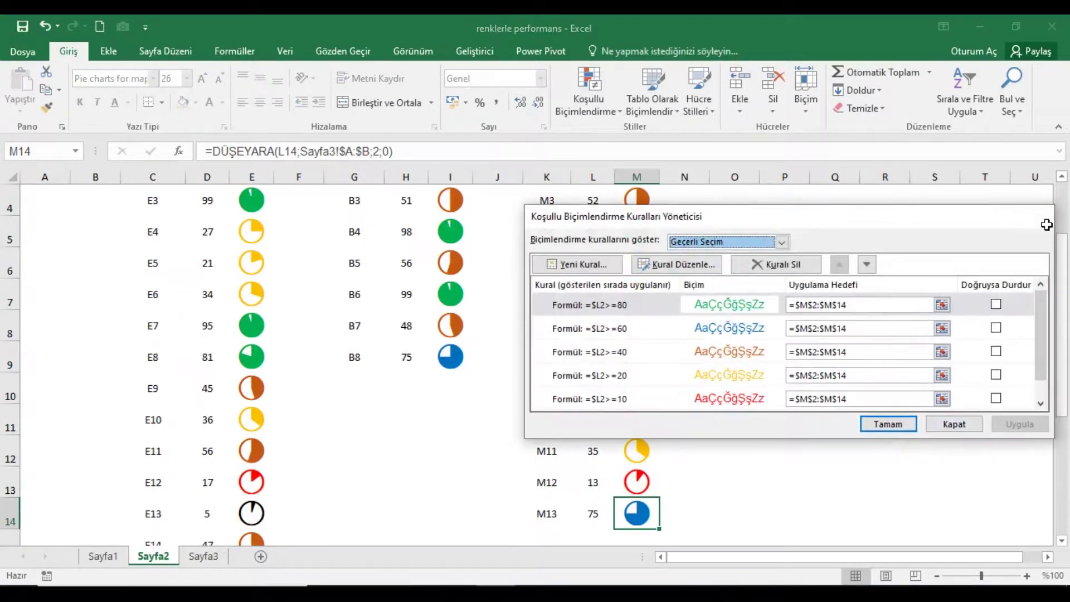
click(1037, 216)
scroll(739, 289, up, 1)
click(221, 222)
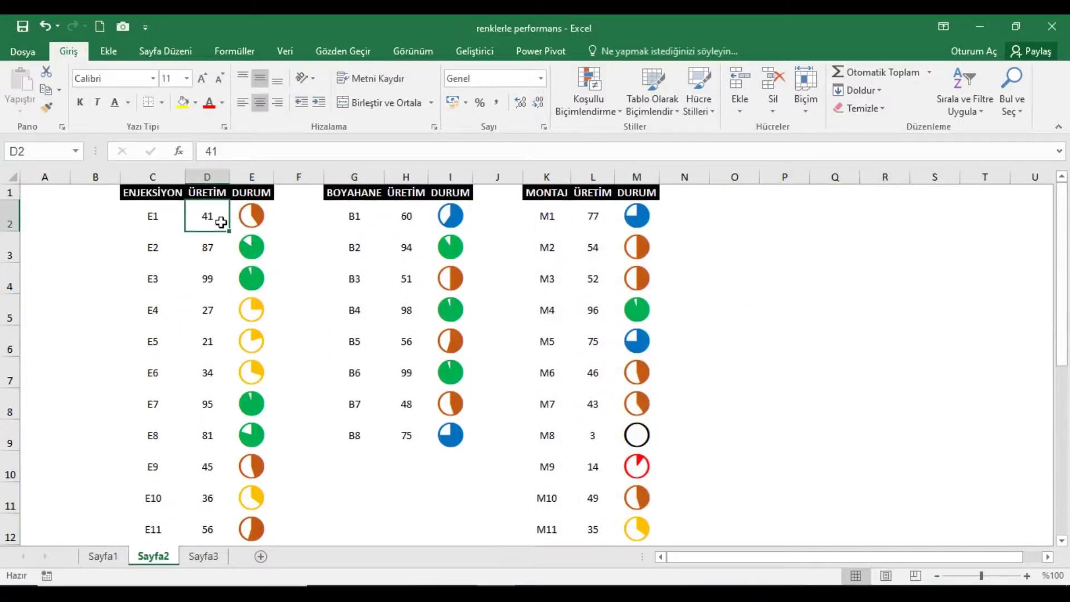
- Enter =RASTGELEARADA(0;100) in D2 and fill it down the ENJEKSİYON ÜRETİM column
text(=RAS)
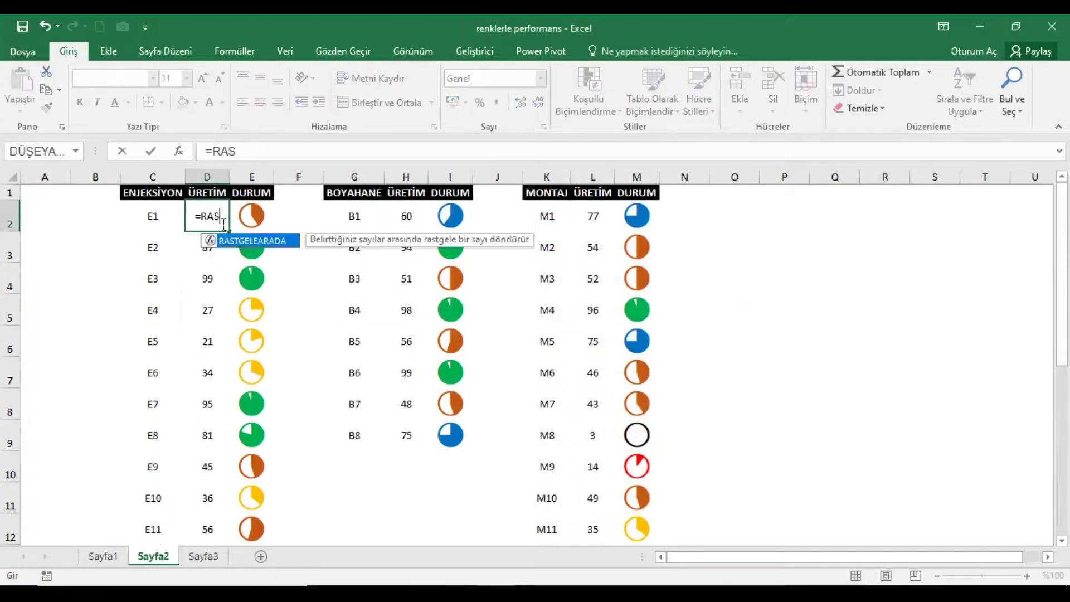
key(Tab)
text(0)
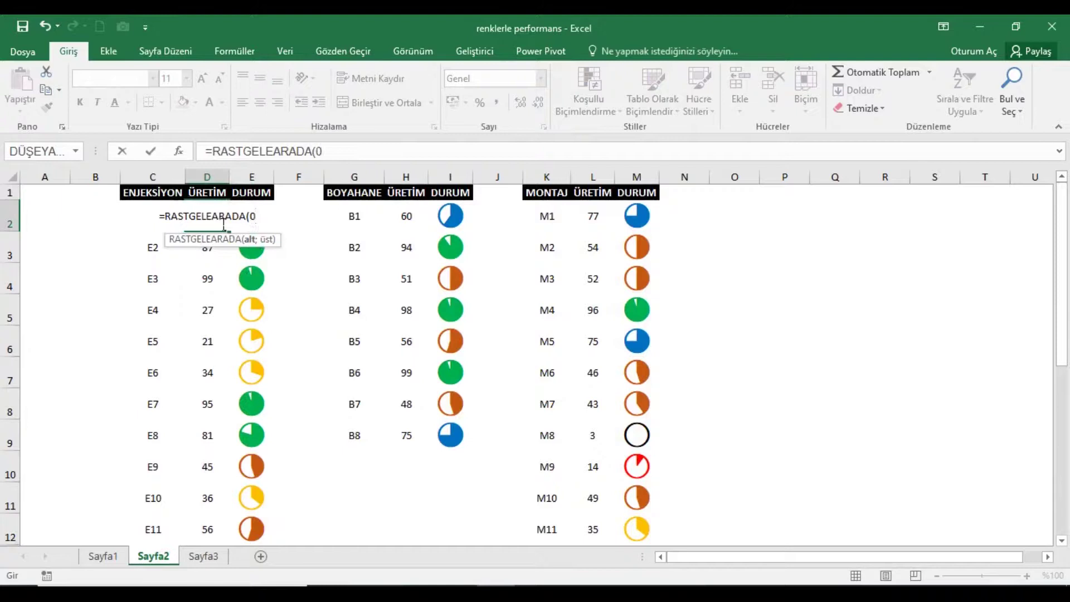
text(:10)
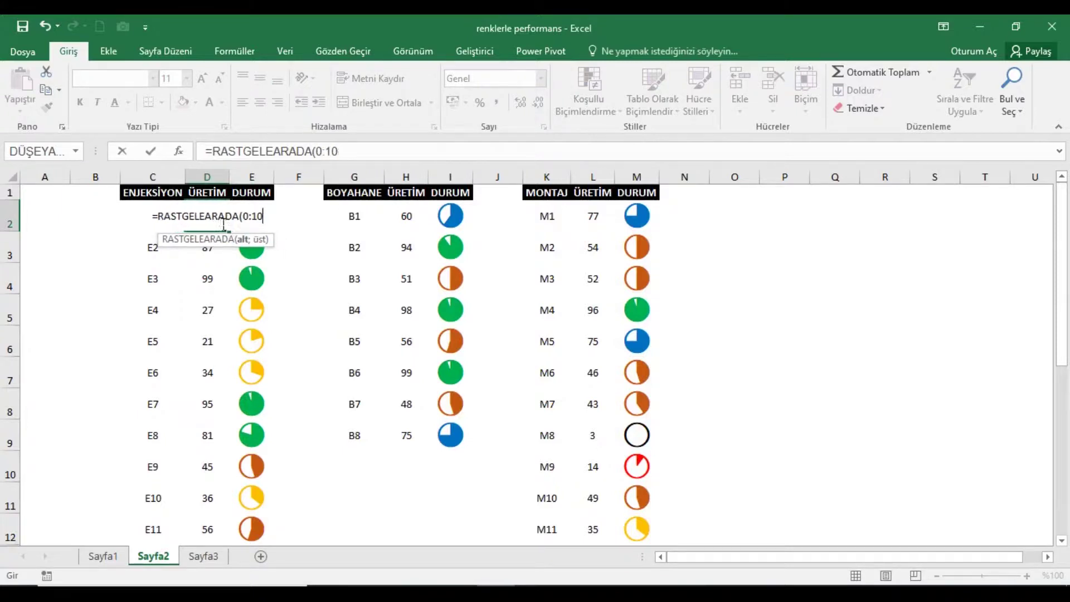
key(BackSpace)
text(;)
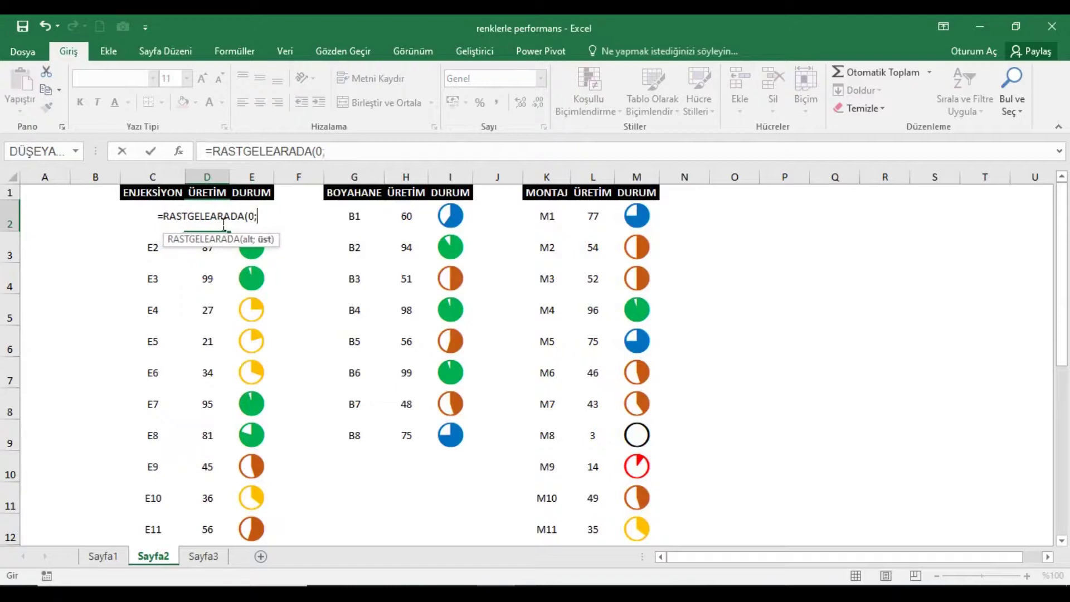
text(100)
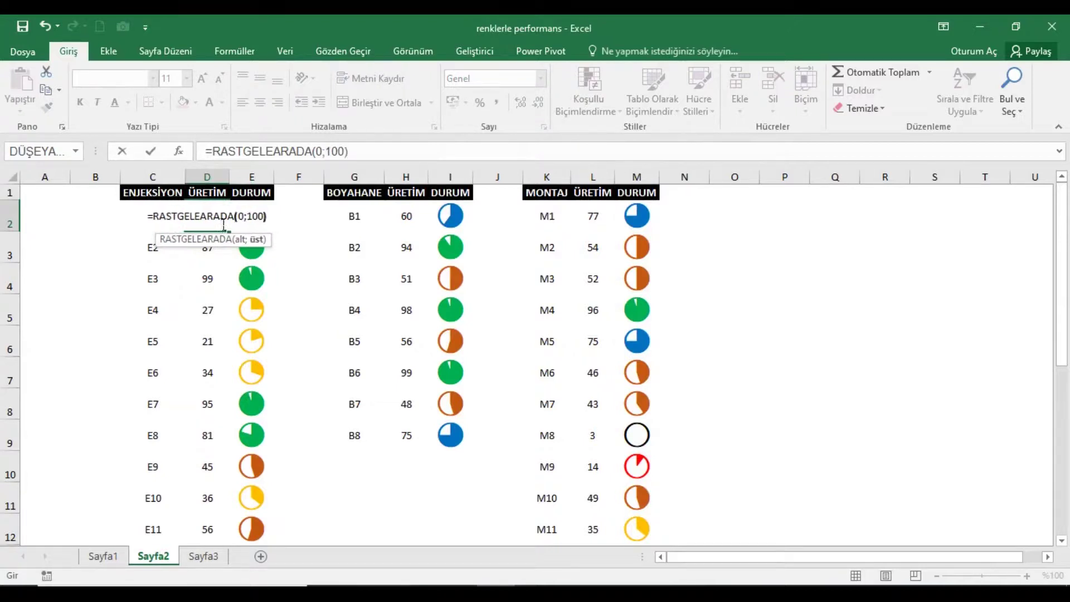
key(Return)
key(Up)
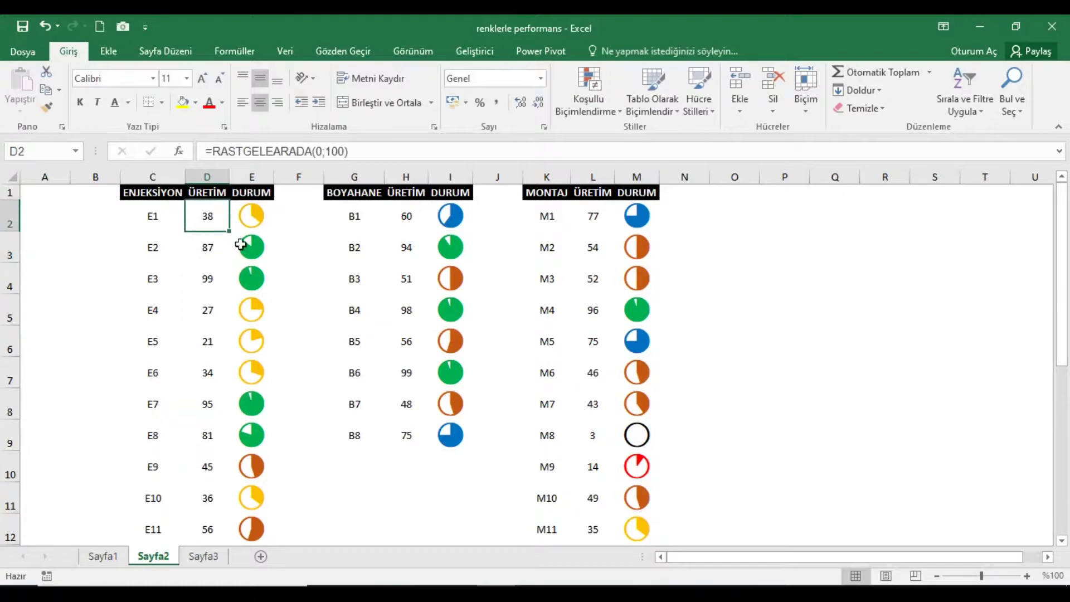
double_click(237, 238)
scroll(245, 251, down, 2)
scroll(245, 251, down, 2)
scroll(240, 234, up, 4)
- Copy D2's random formula into H2 and L2
click(226, 217)
key(ctrl+c)
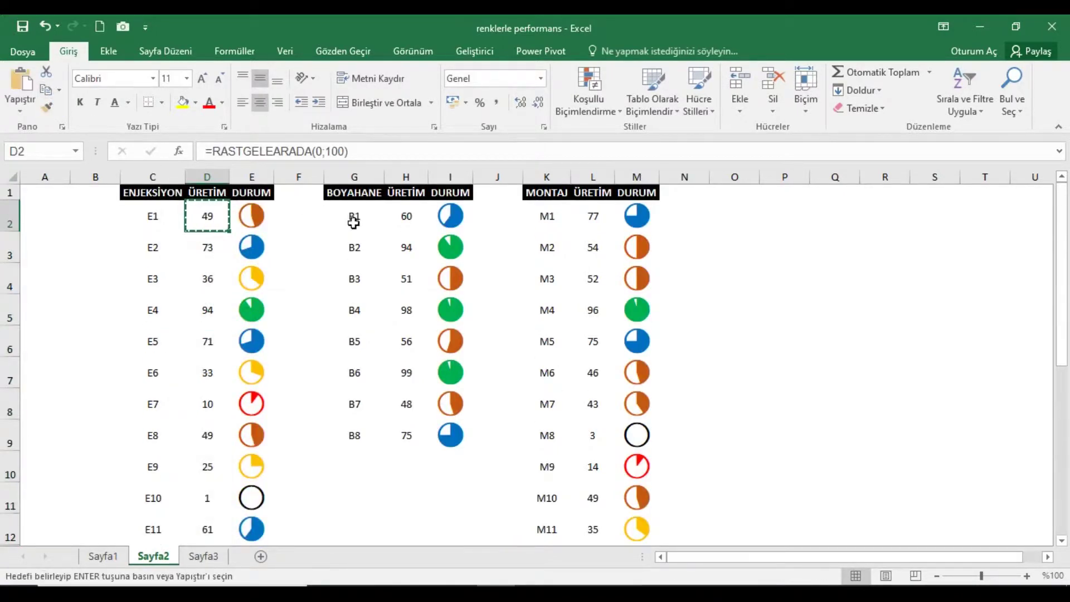
click(407, 223)
click(19, 84)
click(593, 217)
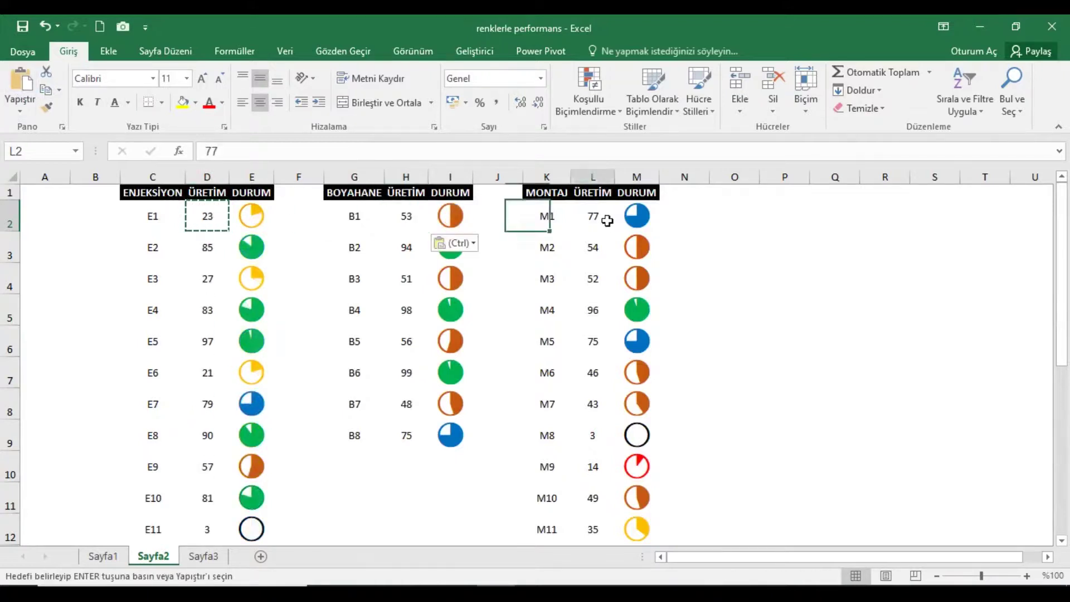
click(19, 83)
- Fill the random formula down the BOYAHANE and MONTAJ ÜRETİM columns
click(423, 224)
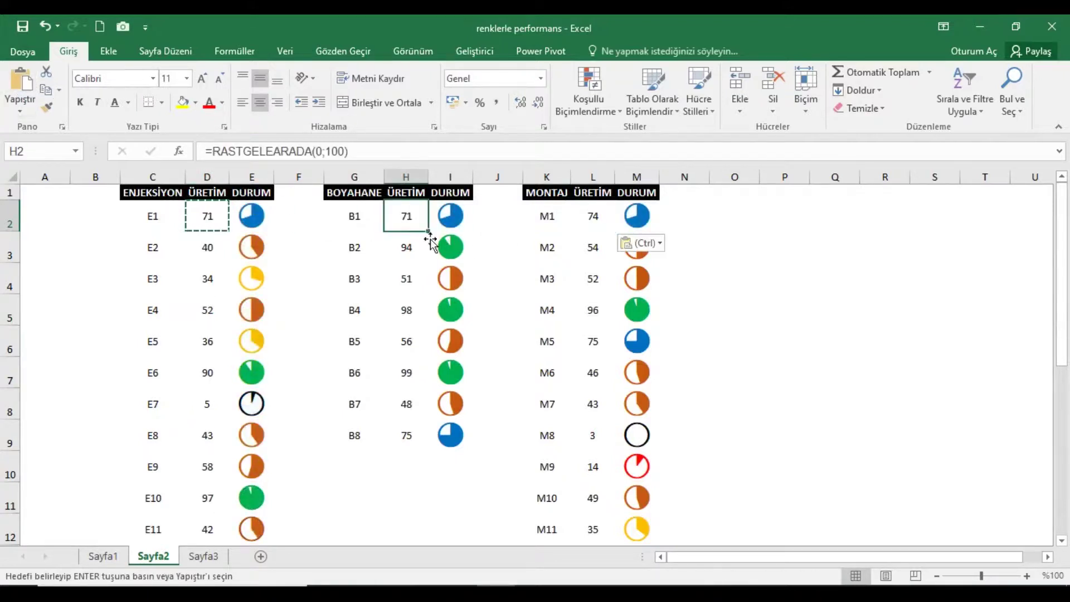
click(432, 240)
click(407, 219)
double_click(428, 231)
click(586, 220)
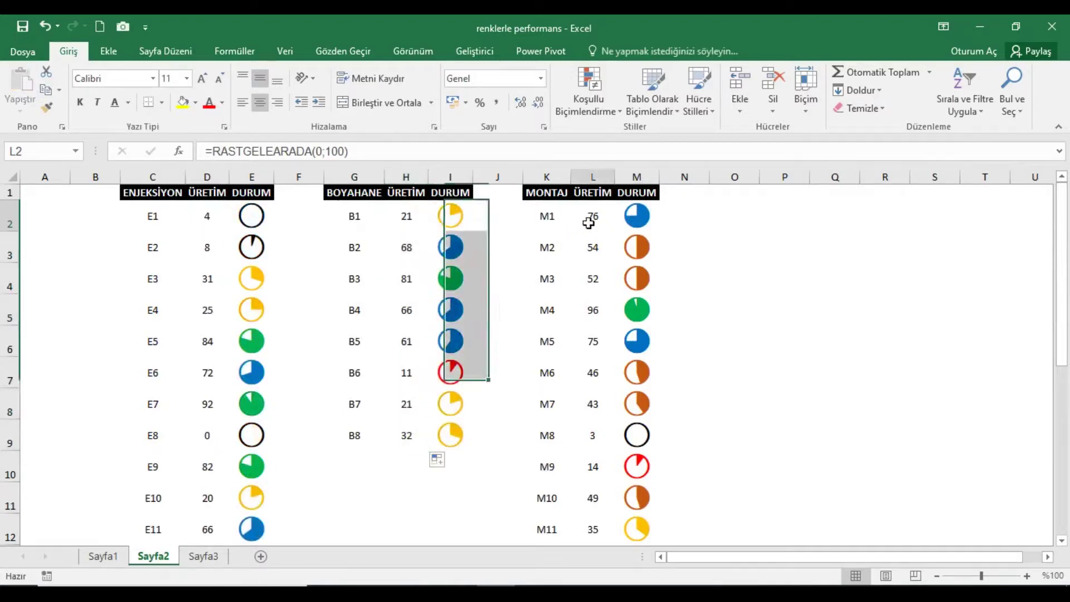
double_click(621, 238)
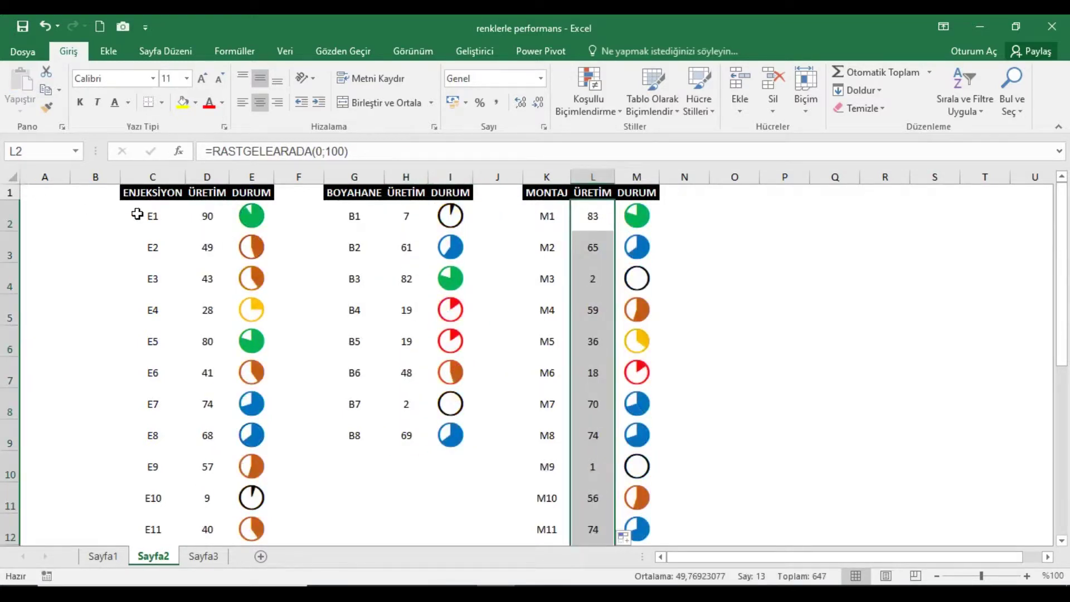
click(162, 193)
click(234, 51)
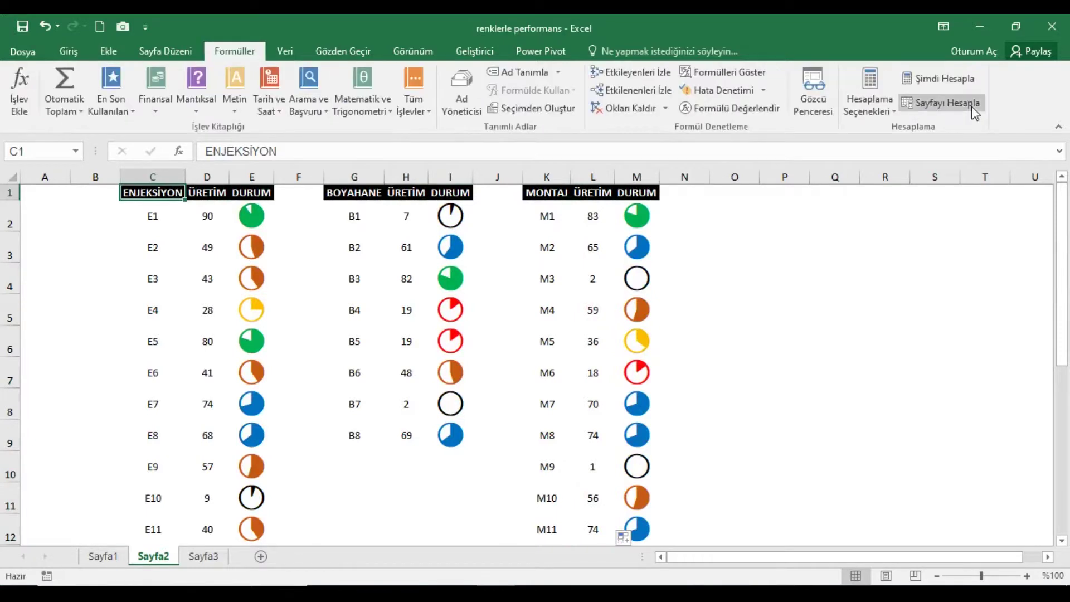
- Recalculate the sheet sixteen times with Şimdi Hesapla, watching the DURUM pies recolour
click(949, 80)
click(950, 81)
click(951, 82)
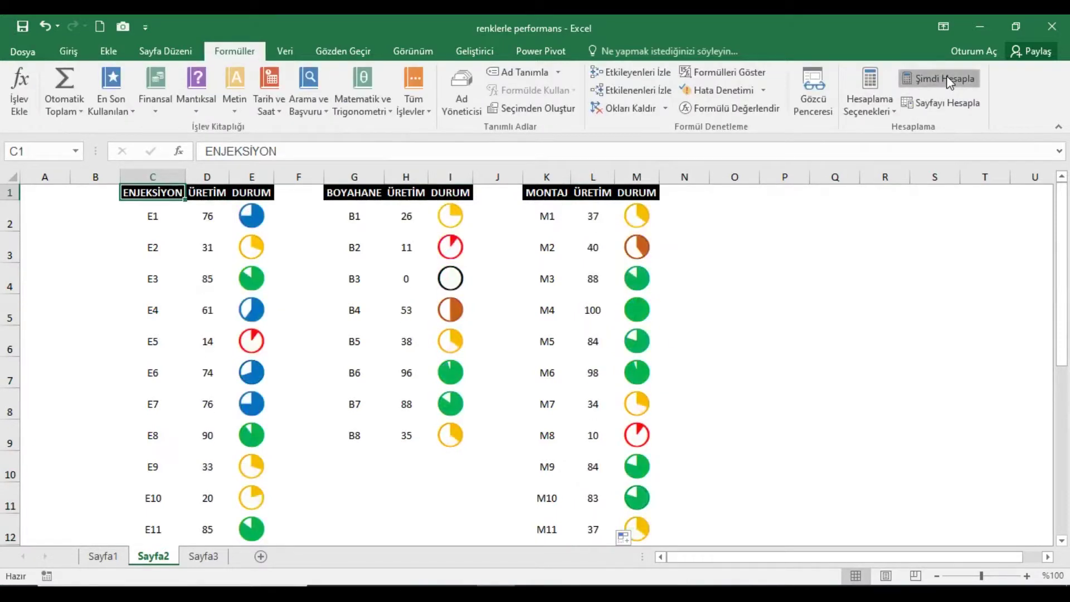
click(950, 81)
click(950, 81)
click(950, 80)
click(950, 81)
click(950, 81)
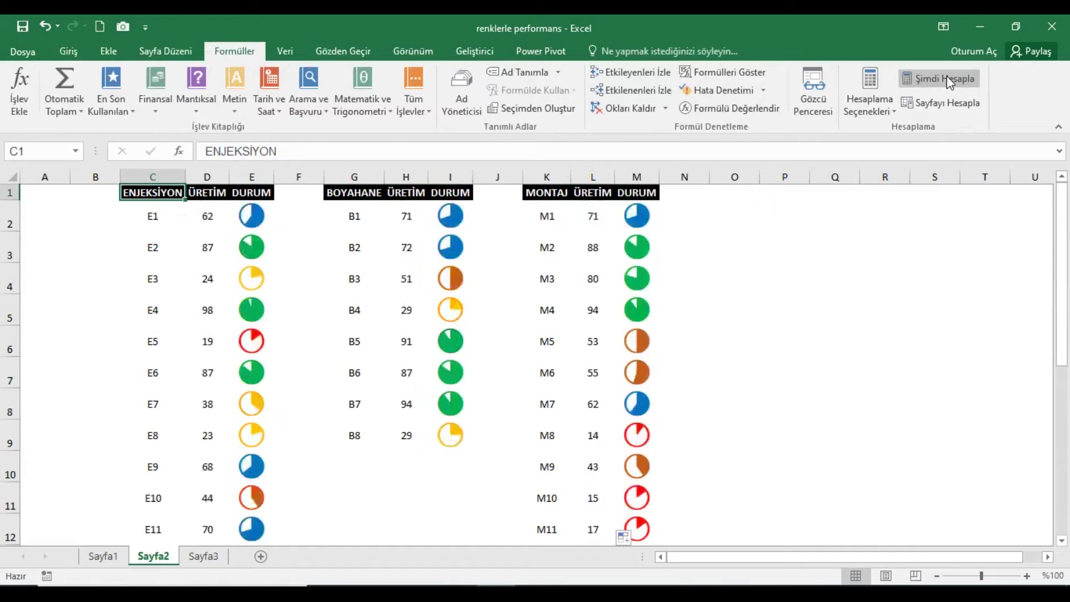
click(950, 81)
click(950, 80)
click(950, 81)
click(950, 81)
click(950, 81)
click(950, 81)
click(950, 81)
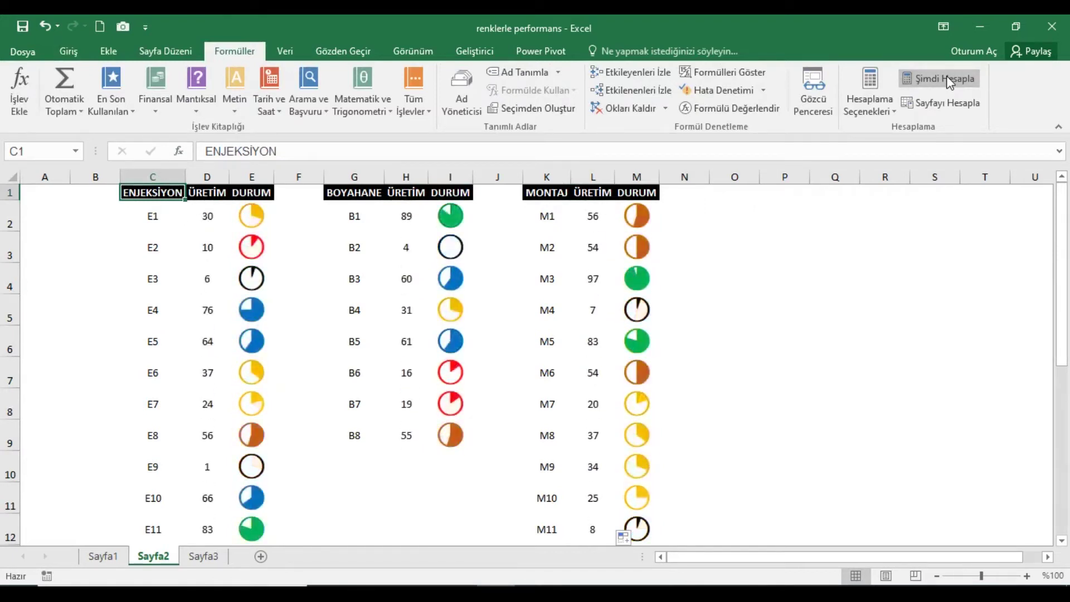
click(950, 81)
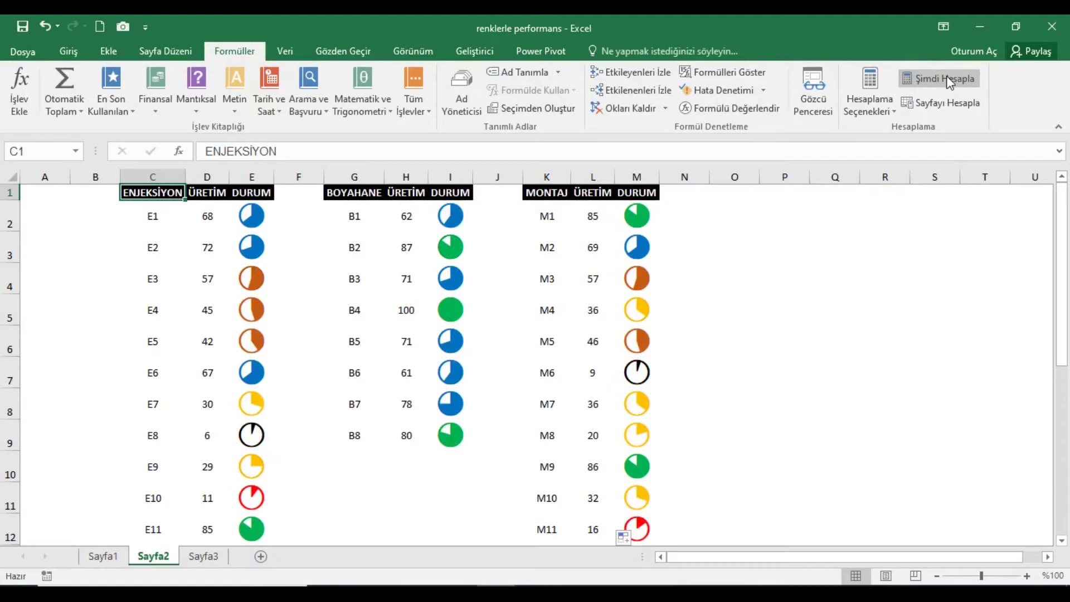